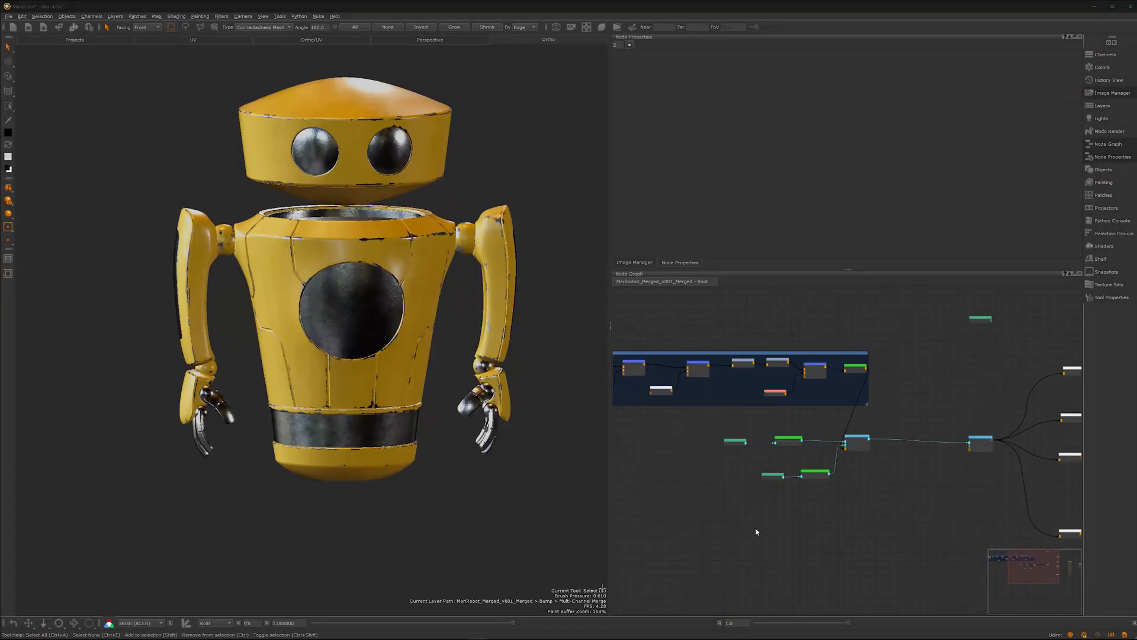
- Move the edgeDMG group and the connected nodes through Multi-Channel Merge1 further left in the node graph, away from the final merge
{"action": "right_click_drag", "start_coordinate": [755, 538], "coordinate": [721, 528], "text": "alt"}
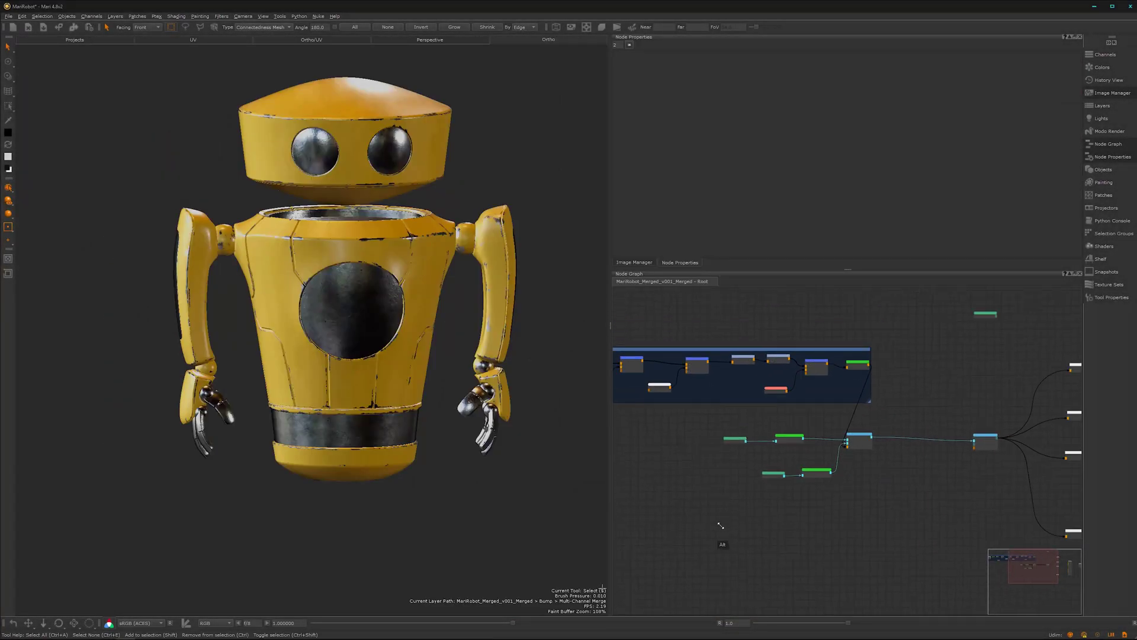
{"action": "middle_click_drag", "start_coordinate": [803, 516], "coordinate": [886, 504]}
{"action": "right_click_drag", "start_coordinate": [813, 540], "coordinate": [735, 573], "text": "alt"}
{"action": "middle_click_drag", "start_coordinate": [814, 525], "coordinate": [871, 513]}
{"action": "key", "text": "space"}
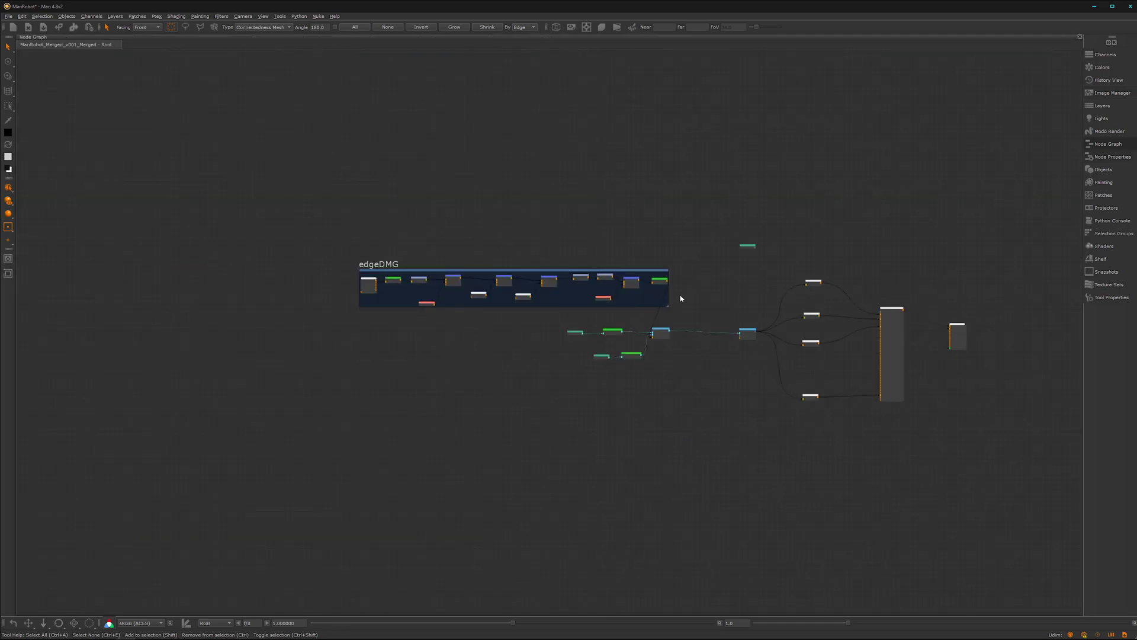
{"action": "left_click_drag", "start_coordinate": [682, 242], "coordinate": [206, 415]}
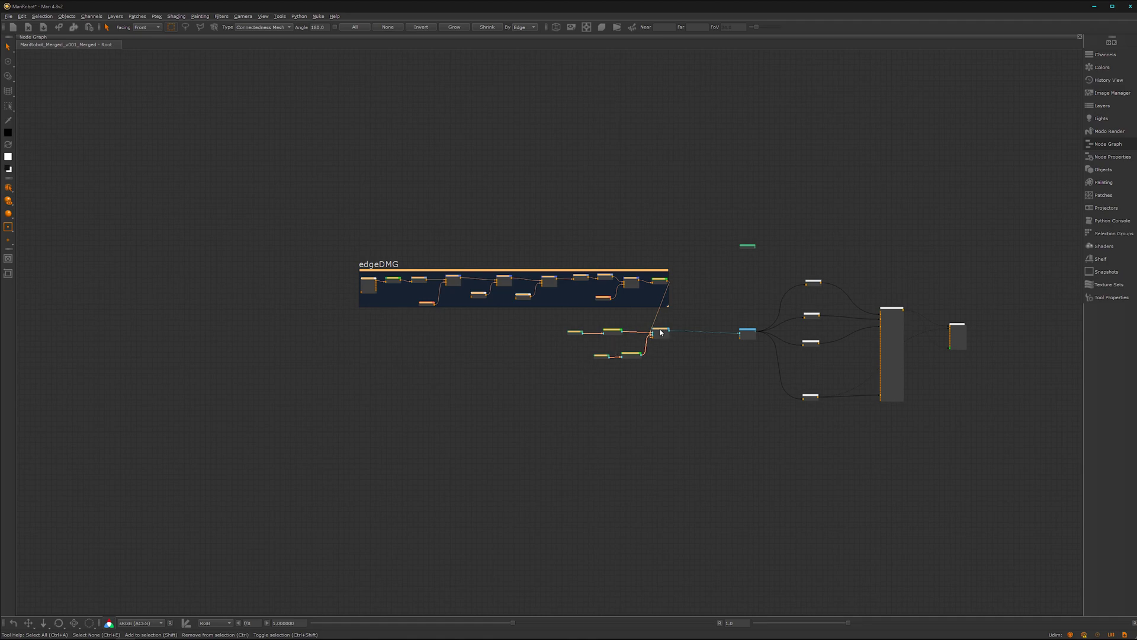
{"action": "left_click_drag", "start_coordinate": [661, 332], "coordinate": [491, 332]}
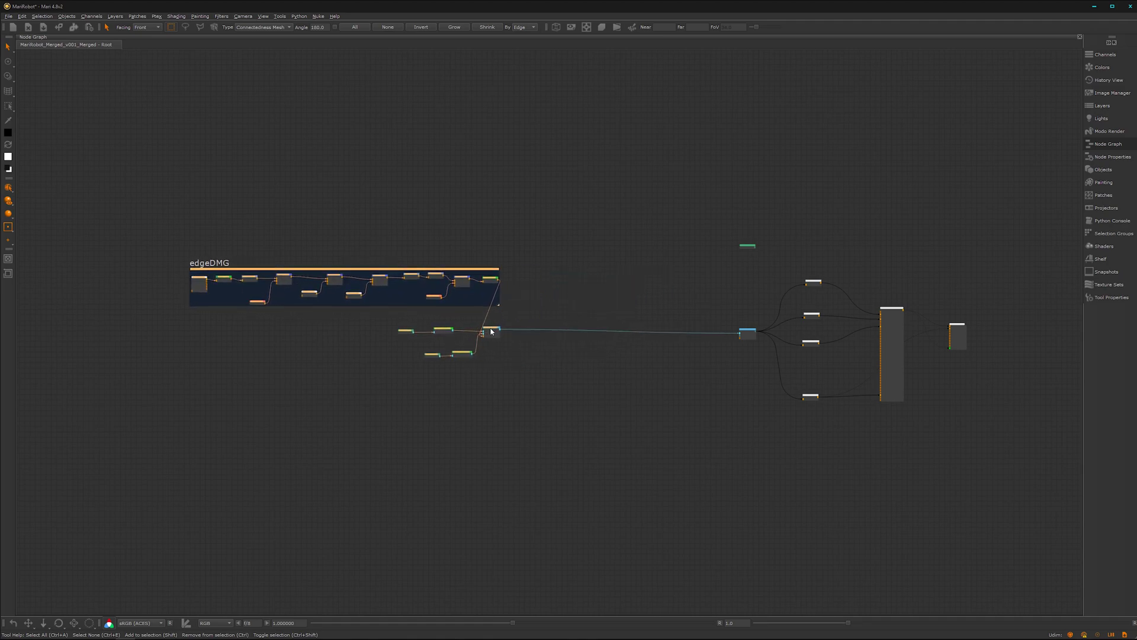
- Create a Multi-Channel Merge node and place it in the gap between Multi-Channel Merge1 and the final merge
{"action": "middle_click_drag", "start_coordinate": [563, 369], "coordinate": [585, 394]}
{"action": "right_click_drag", "start_coordinate": [585, 395], "coordinate": [763, 323], "text": "alt"}
{"action": "left_click", "coordinate": [527, 463]}
{"action": "key", "text": "Tab"}
{"action": "type", "text": "multi"}
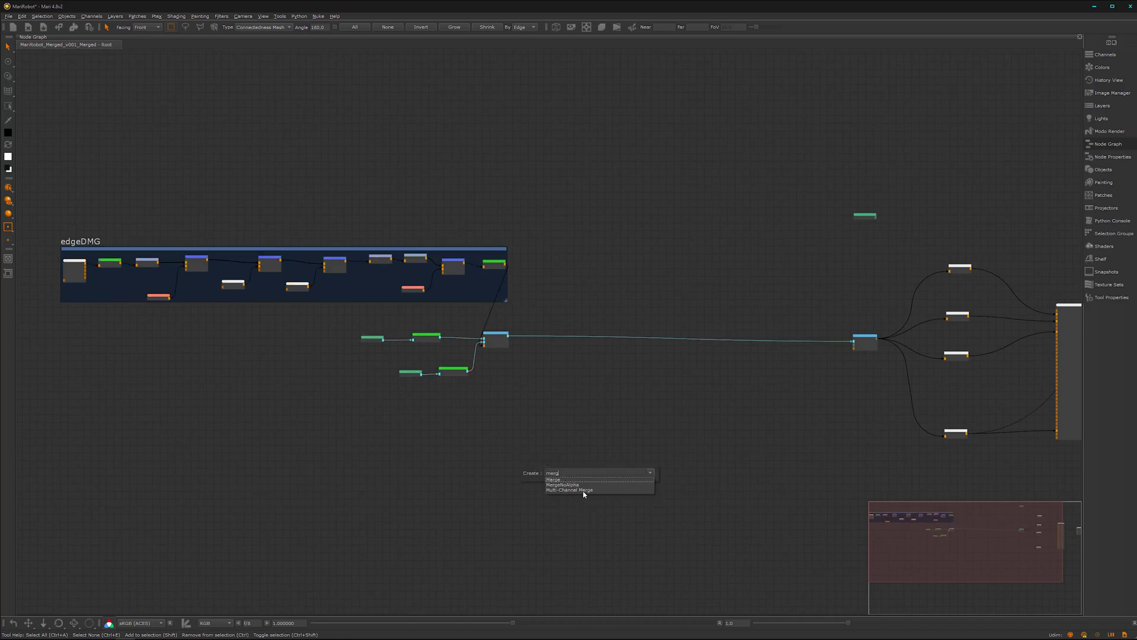
{"action": "left_click", "coordinate": [581, 491]}
{"action": "left_click", "coordinate": [576, 329]}
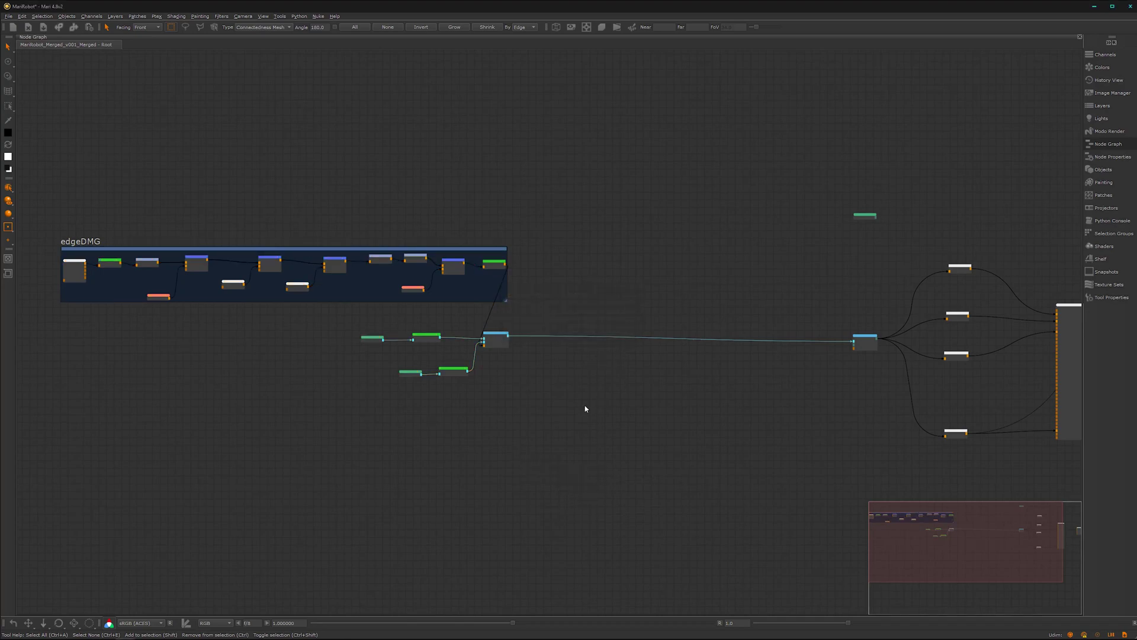
{"action": "scroll", "coordinate": [555, 462], "scroll_direction": "up", "scroll_amount": 3}
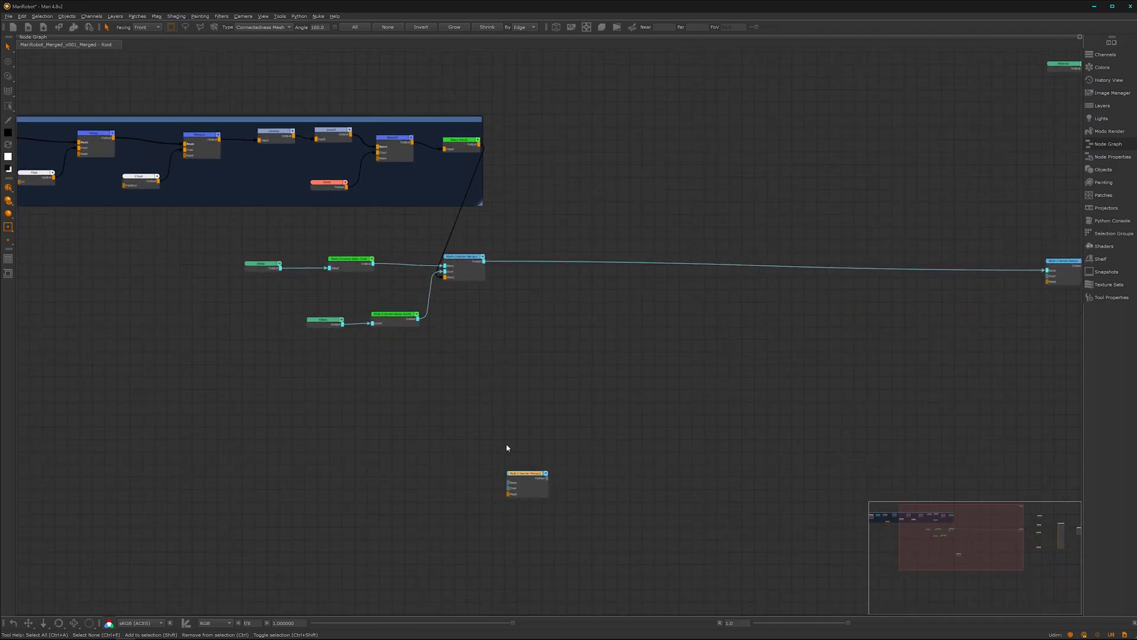
{"action": "left_click_drag", "start_coordinate": [527, 481], "coordinate": [637, 305]}
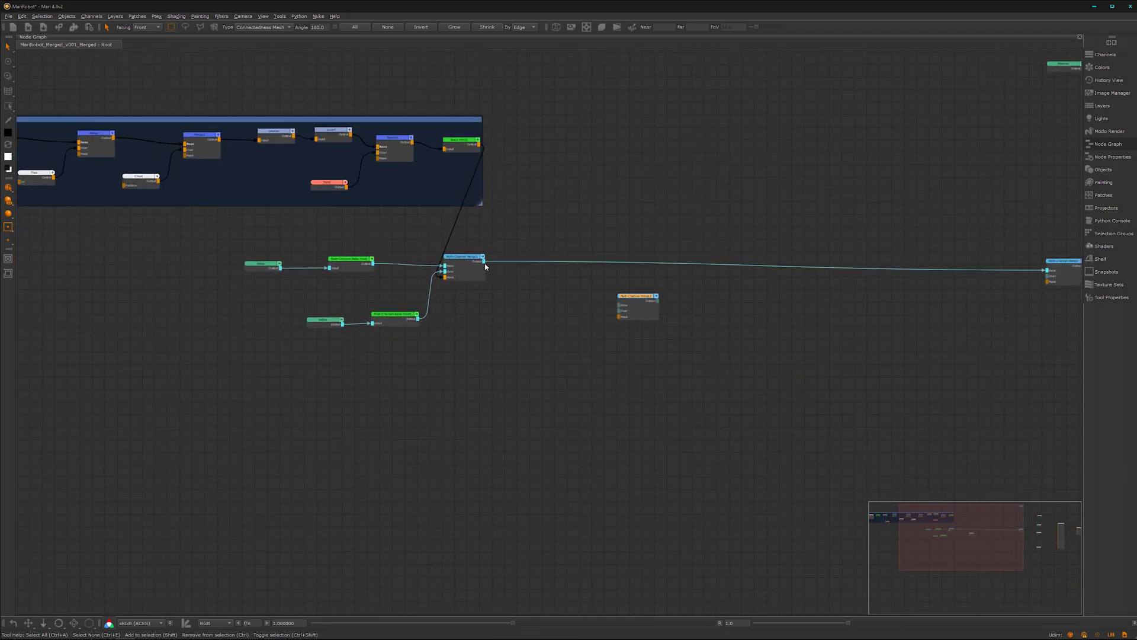
- Wire Multi-Channel Merge1 into the new merge's Base and its output into the final merge's Base, aligning the new node between them
{"action": "left_click_drag", "start_coordinate": [483, 261], "coordinate": [640, 307]}
{"action": "left_click", "coordinate": [627, 306]}
{"action": "left_click_drag", "start_coordinate": [484, 261], "coordinate": [623, 305]}
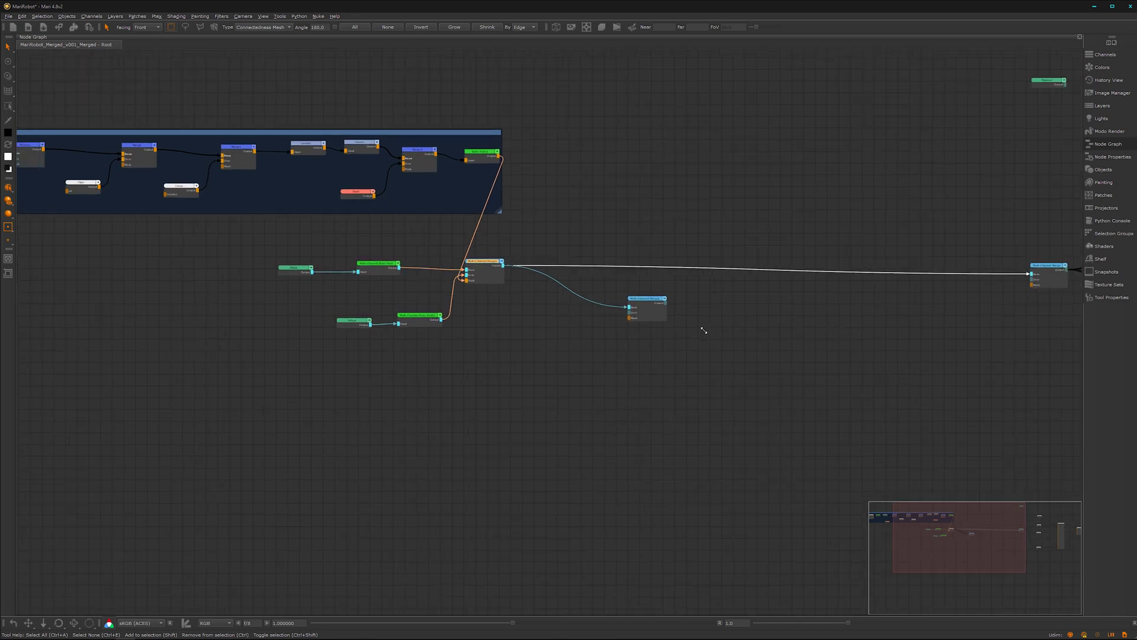
{"action": "middle_click_drag", "start_coordinate": [807, 297], "coordinate": [596, 346]}
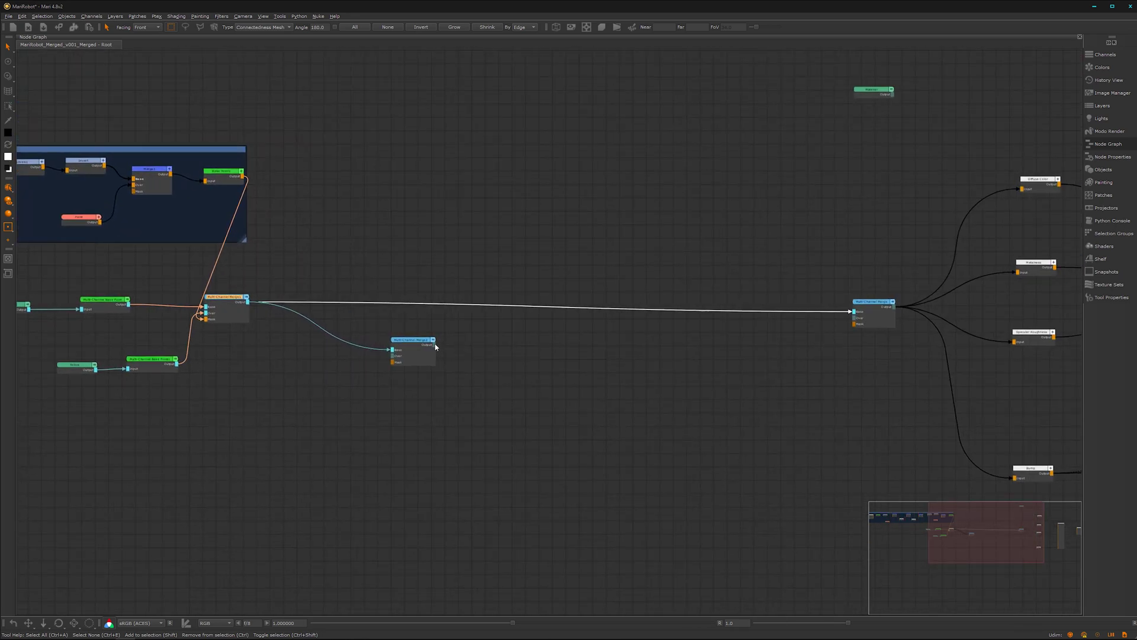
{"action": "left_click_drag", "start_coordinate": [435, 343], "coordinate": [863, 315]}
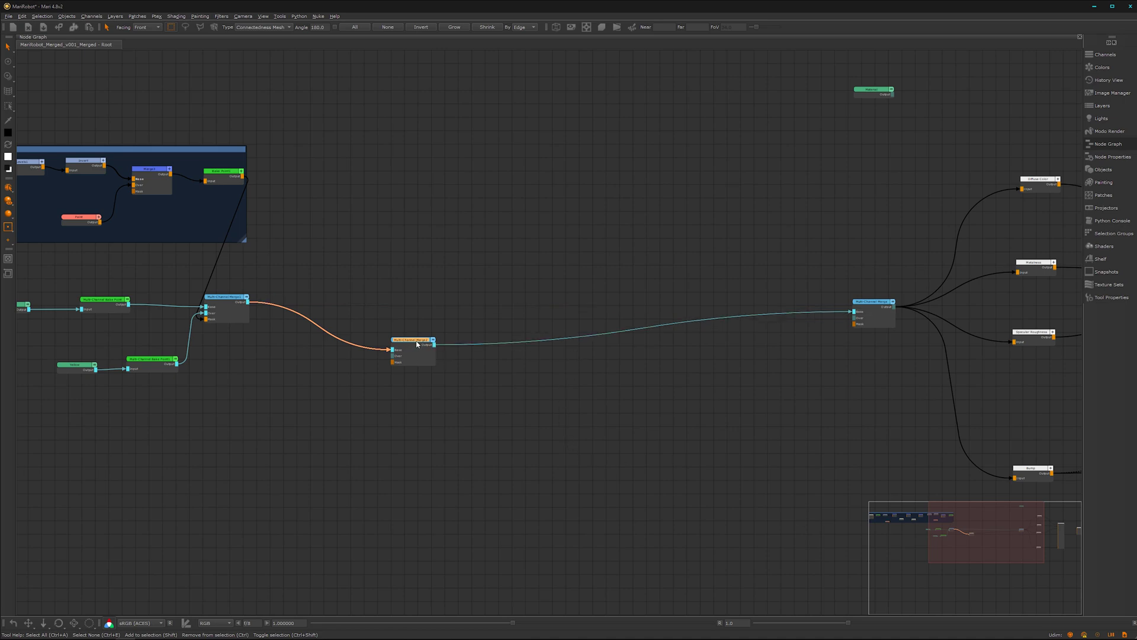
{"action": "left_click_drag", "start_coordinate": [416, 336], "coordinate": [507, 300]}
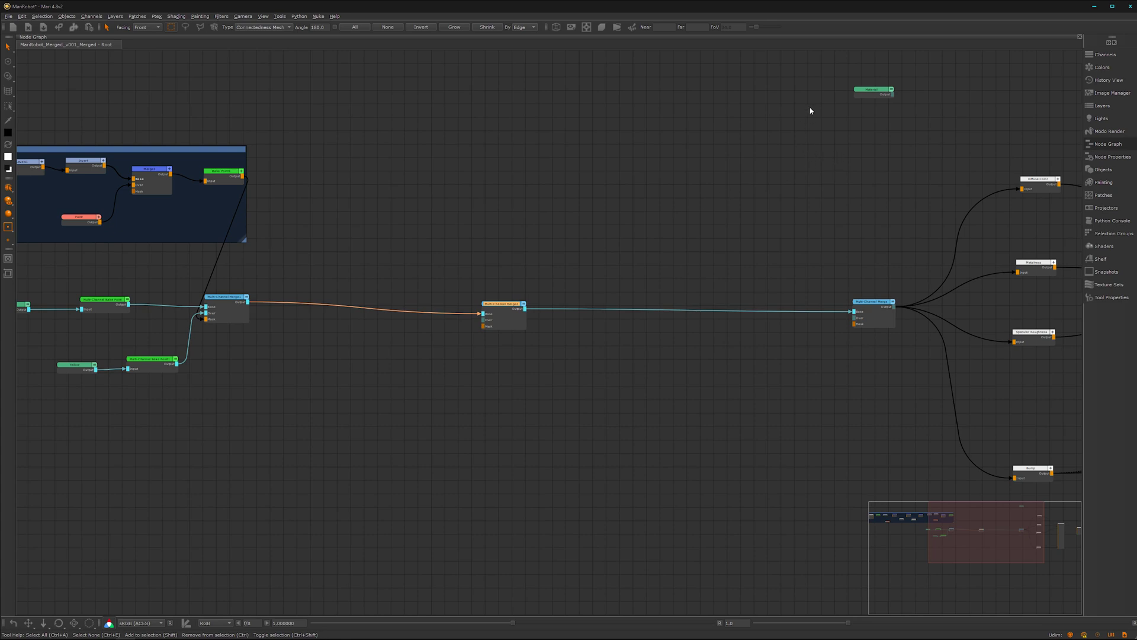
- Duplicate the unconnected Material node, place the copy below Multi-Channel Merge2 and rename it Bl
{"action": "left_click_drag", "start_coordinate": [824, 71], "coordinate": [929, 161]}
{"action": "left_click", "coordinate": [427, 396]}
{"action": "key", "text": "ctrl+v"}
{"action": "scroll", "coordinate": [443, 390], "scroll_direction": "up", "scroll_amount": 4}
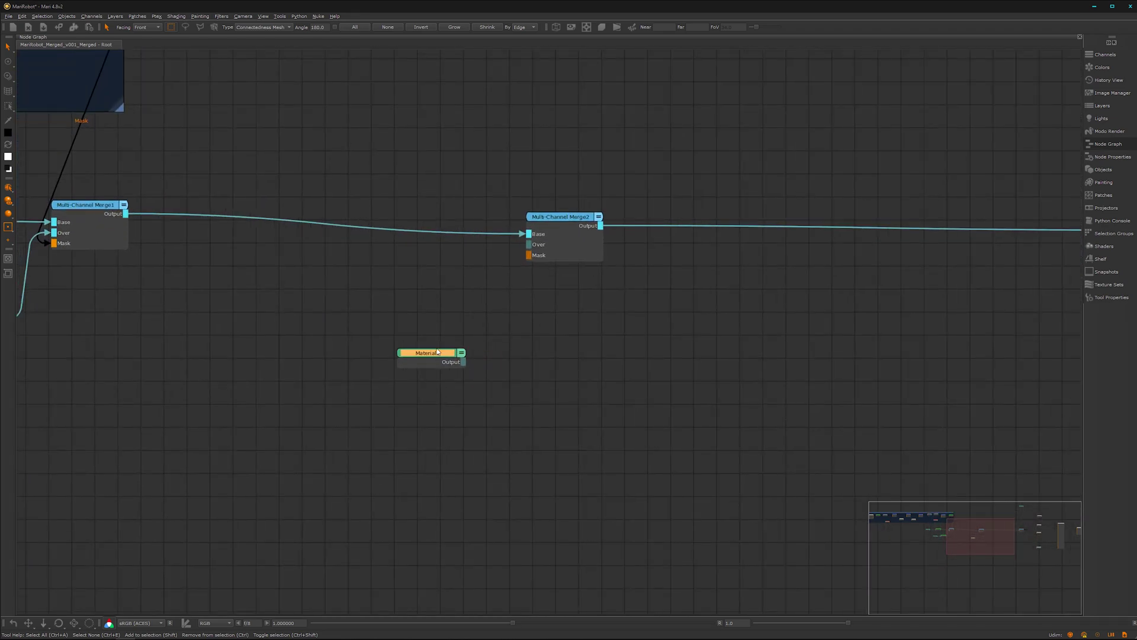
{"action": "double_click", "coordinate": [438, 352]}
{"action": "double_click", "coordinate": [616, 57]}
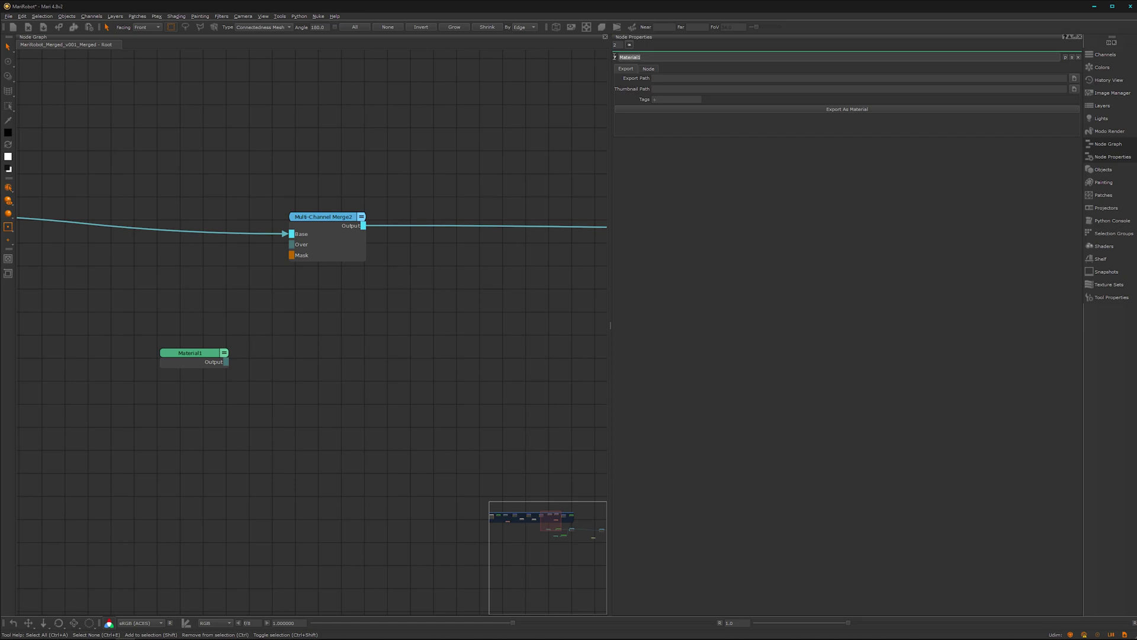
{"action": "type", "text": "Bl"}
{"action": "key", "text": "Return"}
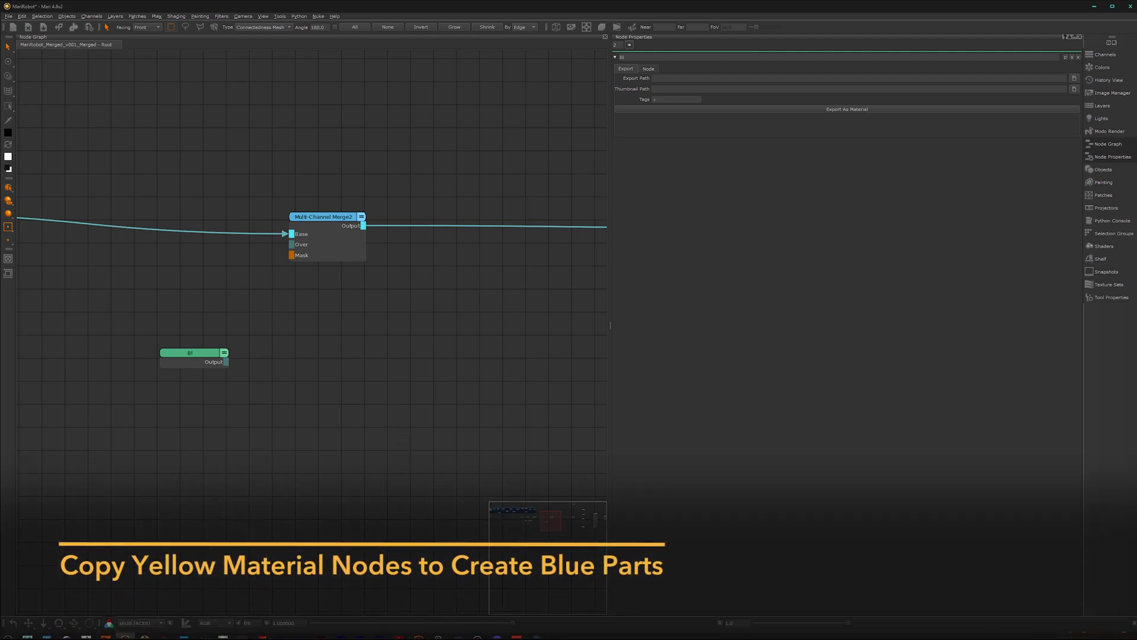
- Duplicate the Yellow material node, place the copy below Multi-Channel Merge2 and rename it Blue
{"action": "mouse_move", "coordinate": [478, 631]}
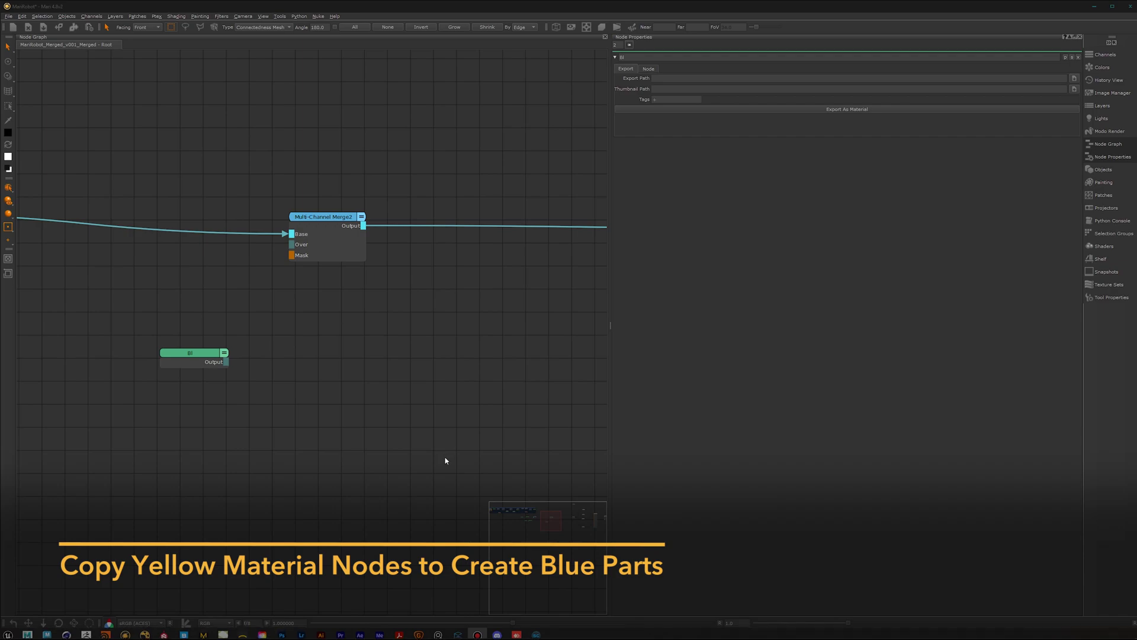
{"action": "right_click_drag", "start_coordinate": [422, 457], "coordinate": [237, 453], "text": "alt"}
{"action": "right_click_drag", "start_coordinate": [363, 447], "coordinate": [284, 457], "text": "alt"}
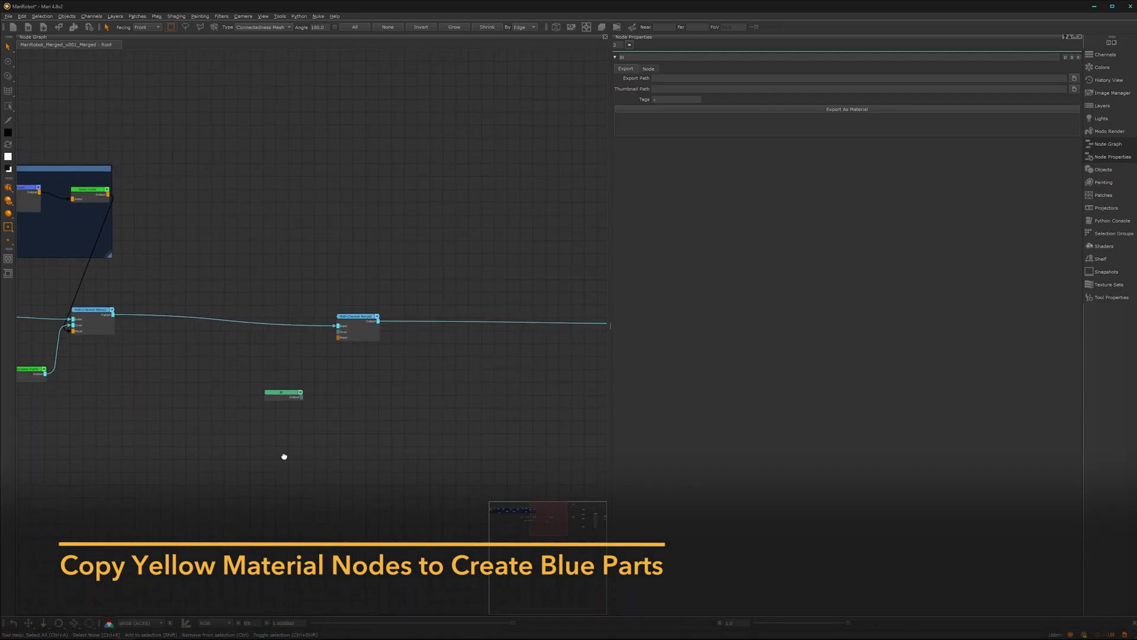
{"action": "middle_click_drag", "start_coordinate": [145, 437], "coordinate": [317, 444], "text": "alt"}
{"action": "left_click_drag", "start_coordinate": [153, 359], "coordinate": [99, 413]}
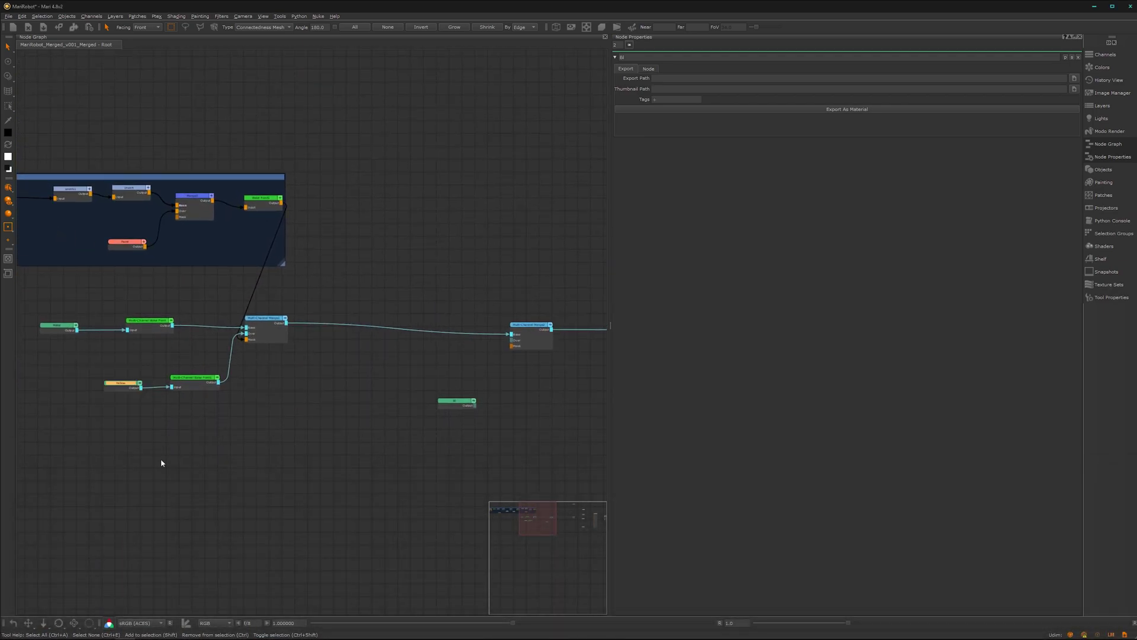
{"action": "left_click", "coordinate": [449, 440]}
{"action": "key", "text": "ctrl+v"}
{"action": "scroll", "coordinate": [475, 427], "scroll_direction": "up", "scroll_amount": 3}
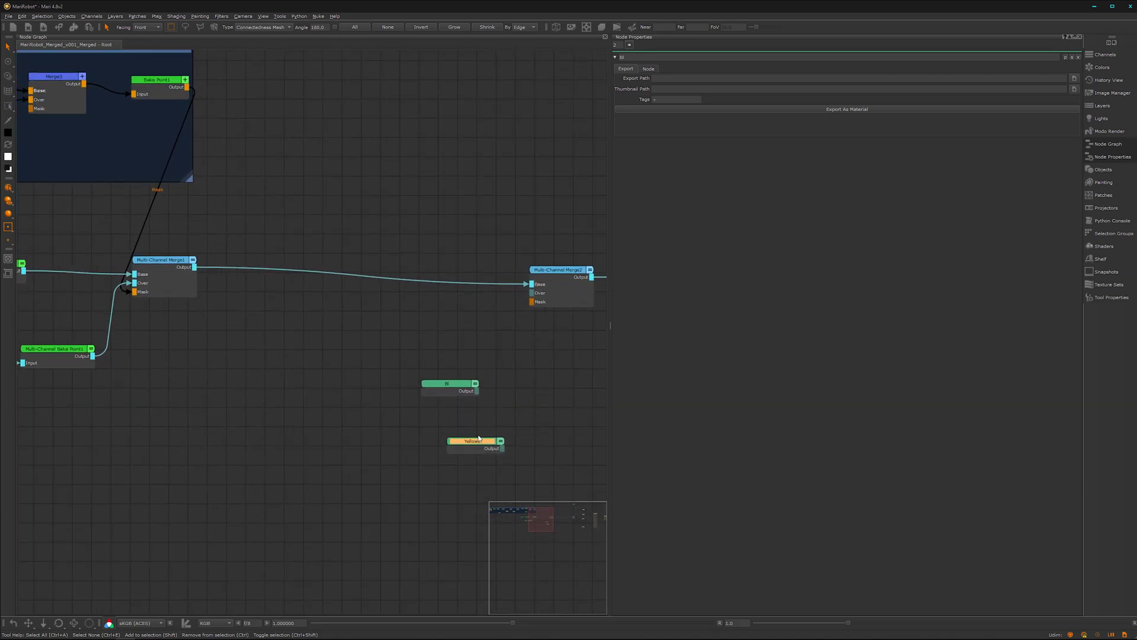
{"action": "left_click_drag", "start_coordinate": [482, 439], "coordinate": [483, 445]}
{"action": "double_click", "coordinate": [484, 449]}
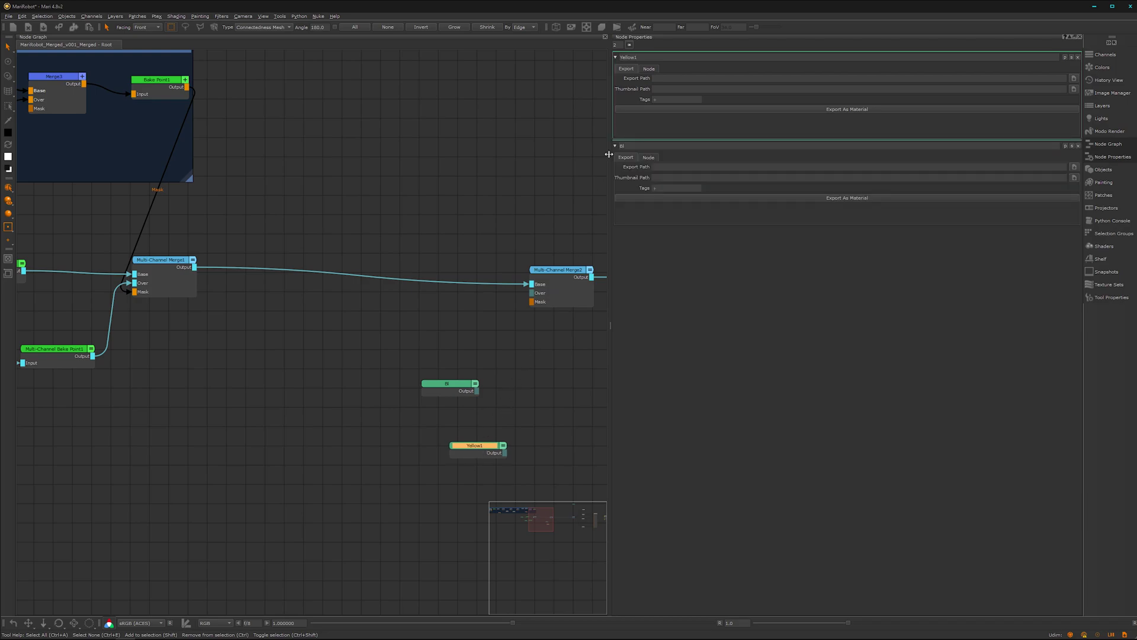
{"action": "double_click", "coordinate": [641, 57]}
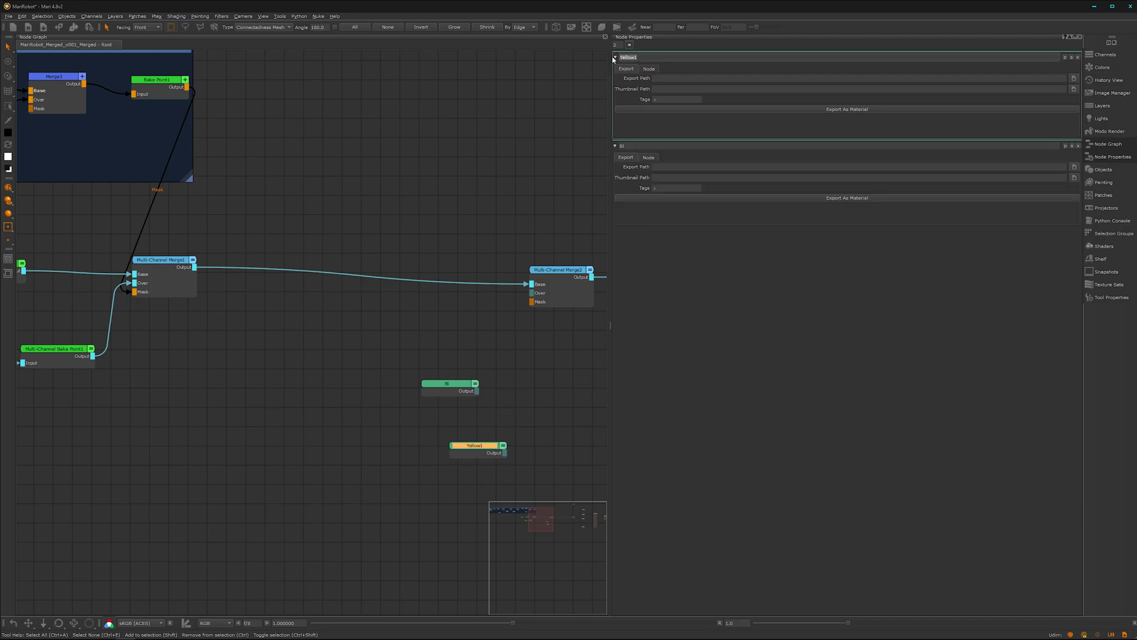
{"action": "type", "text": "Blue"}
- Delete the Bl material node and connect the Blue node's output to the Over input of Multi-Channel Merge2
{"action": "left_click", "coordinate": [455, 392]}
{"action": "key", "text": "Delete"}
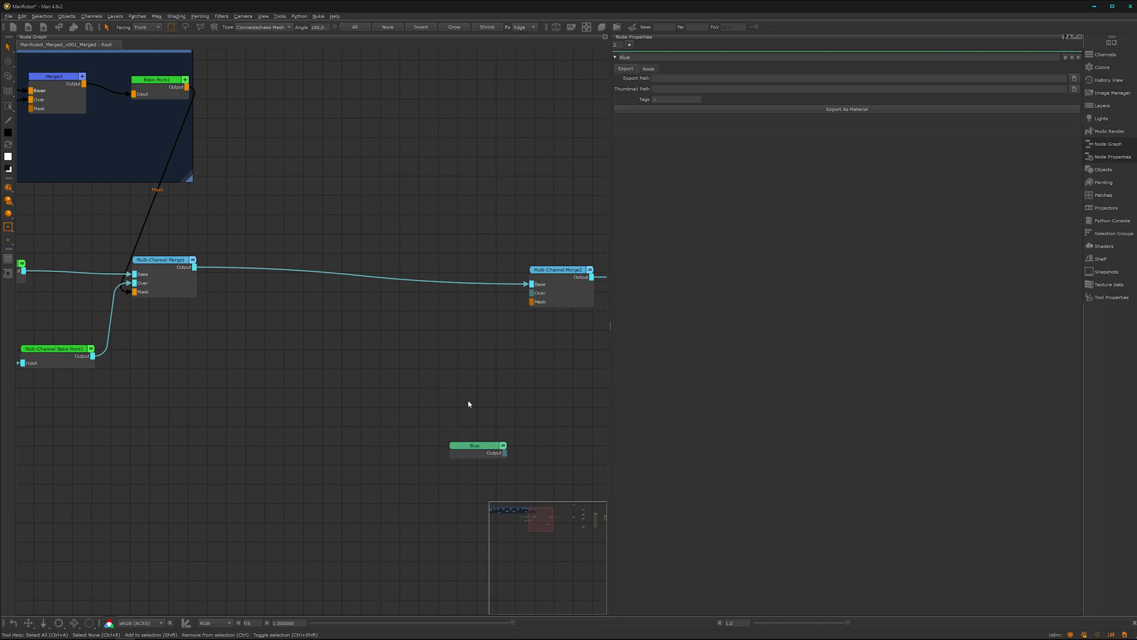
{"action": "left_click_drag", "start_coordinate": [506, 455], "coordinate": [548, 296]}
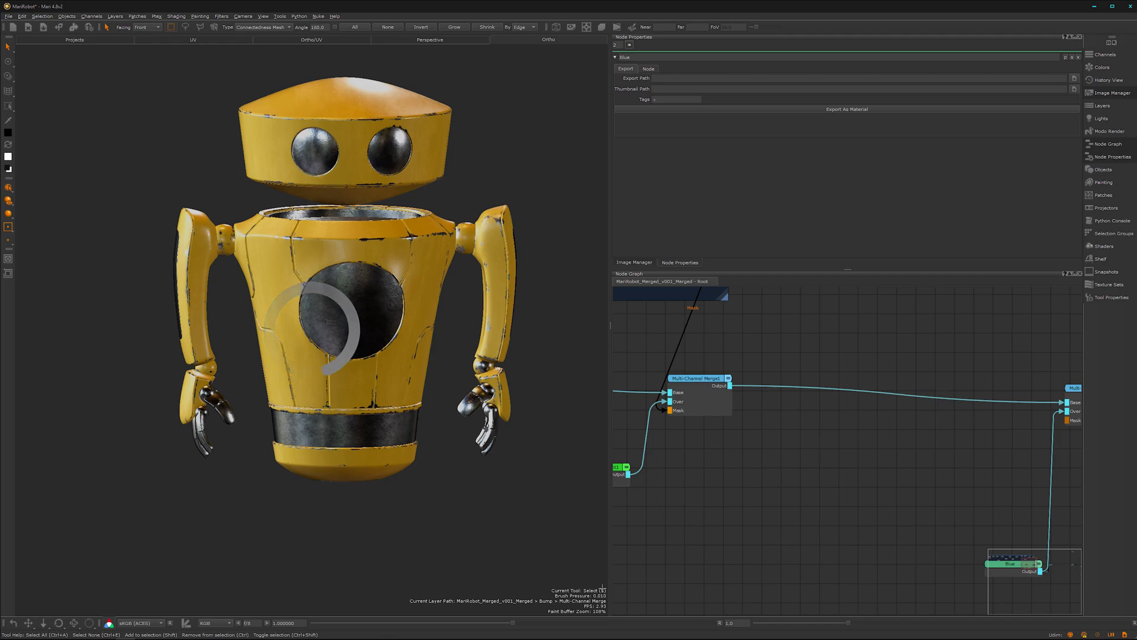
{"action": "middle_click_drag", "start_coordinate": [408, 300], "coordinate": [373, 313], "text": "alt"}
{"action": "scroll", "coordinate": [840, 482], "scroll_direction": "down", "scroll_amount": 3}
- Add a 4096 x 4096 paint node with an opaque black base color and connect it to the Mask input of Multi-Channel Merge2
{"action": "middle_click_drag", "start_coordinate": [892, 465], "coordinate": [730, 510]}
{"action": "key", "text": "p"}
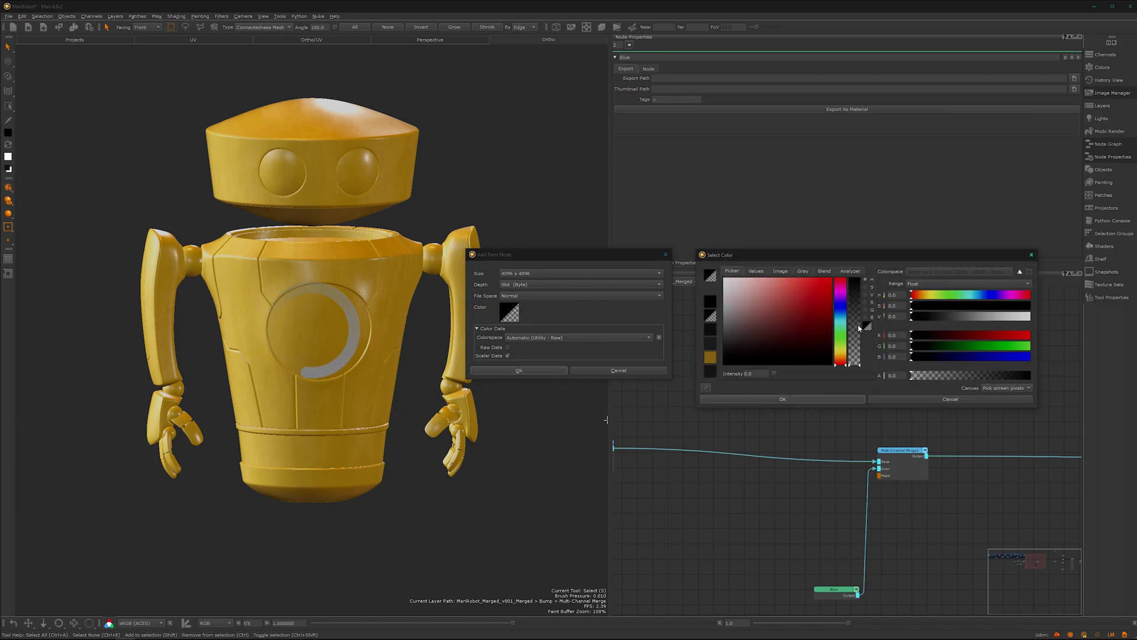
{"action": "left_click_drag", "start_coordinate": [857, 329], "coordinate": [854, 274]}
{"action": "left_click", "coordinate": [793, 399]}
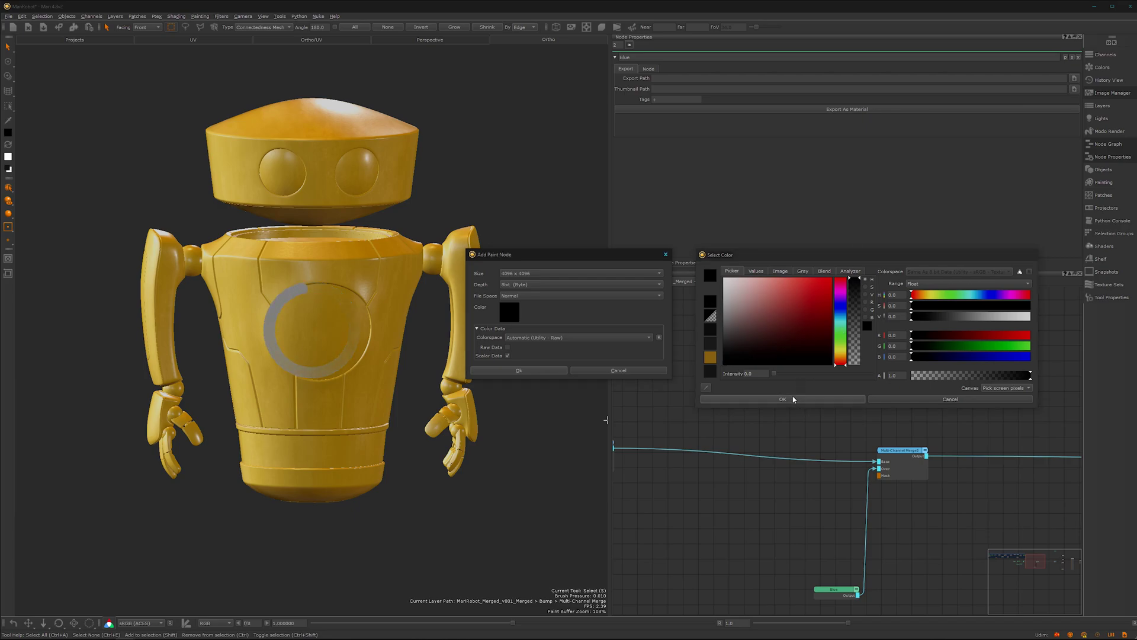
{"action": "left_click", "coordinate": [782, 400]}
{"action": "left_click", "coordinate": [518, 371]}
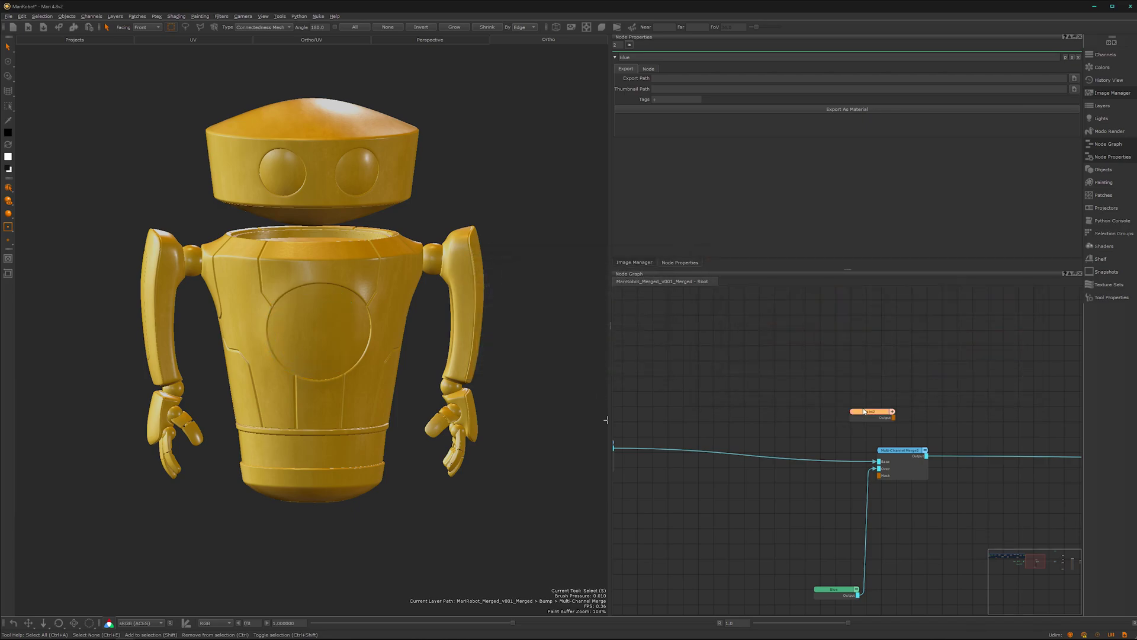
{"action": "mouse_move", "coordinate": [864, 411]}
{"action": "left_mouse_down"}
{"action": "mouse_move", "coordinate": [821, 375]}
{"action": "mouse_move", "coordinate": [927, 482]}
{"action": "left_mouse_up"}
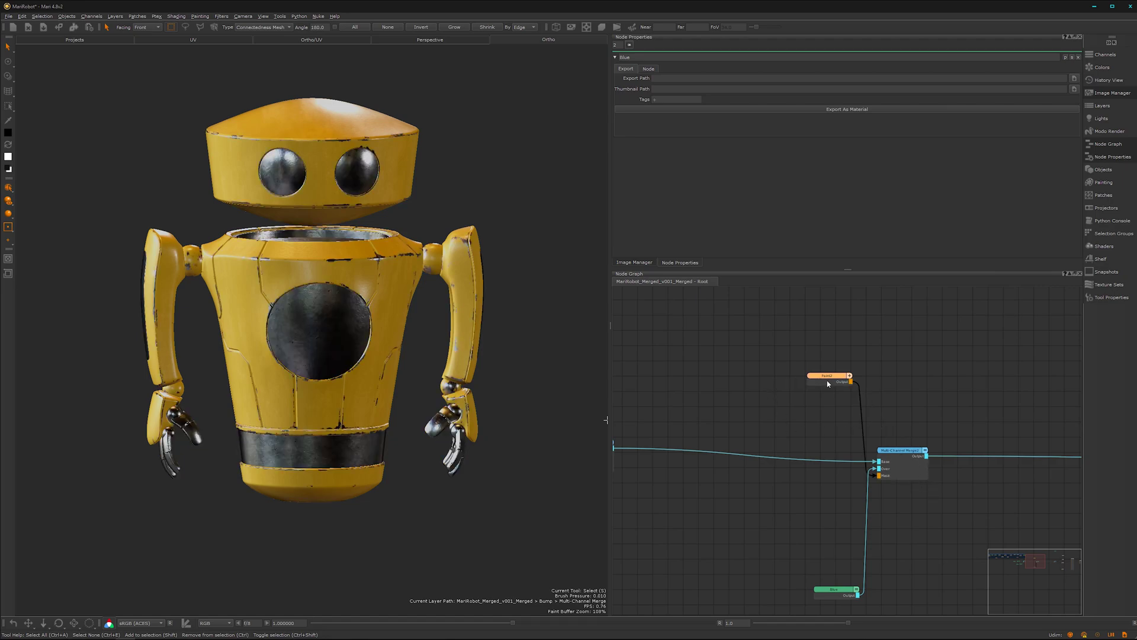
{"action": "left_click_drag", "start_coordinate": [829, 375], "coordinate": [793, 358]}
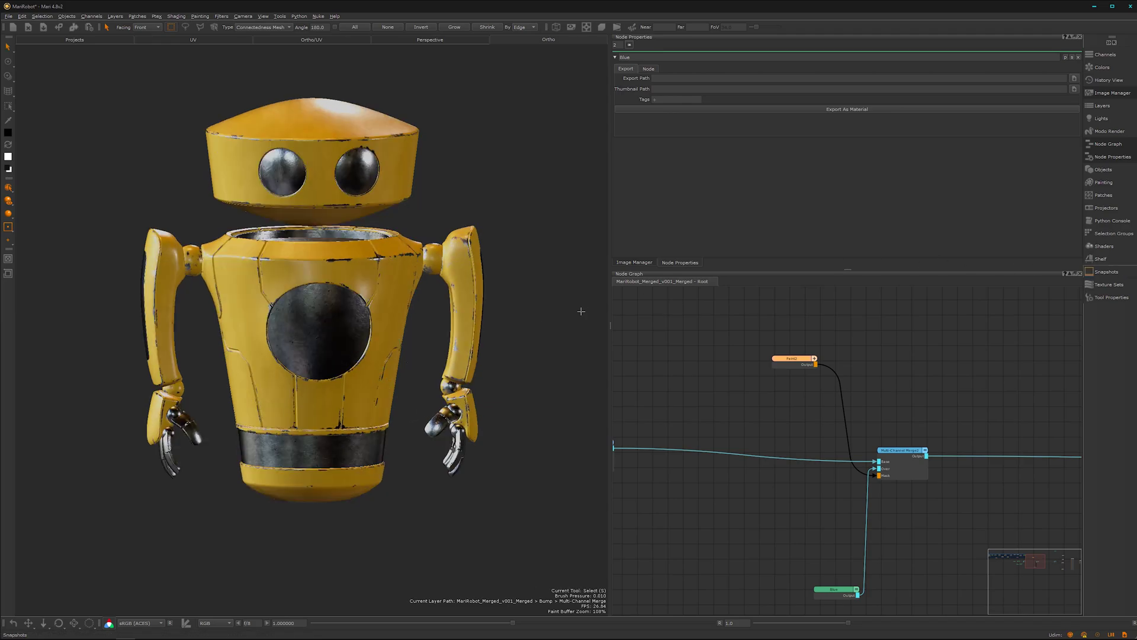
- Select the robot's faces belonging to the Blue selection group
{"action": "left_click", "coordinate": [1112, 235]}
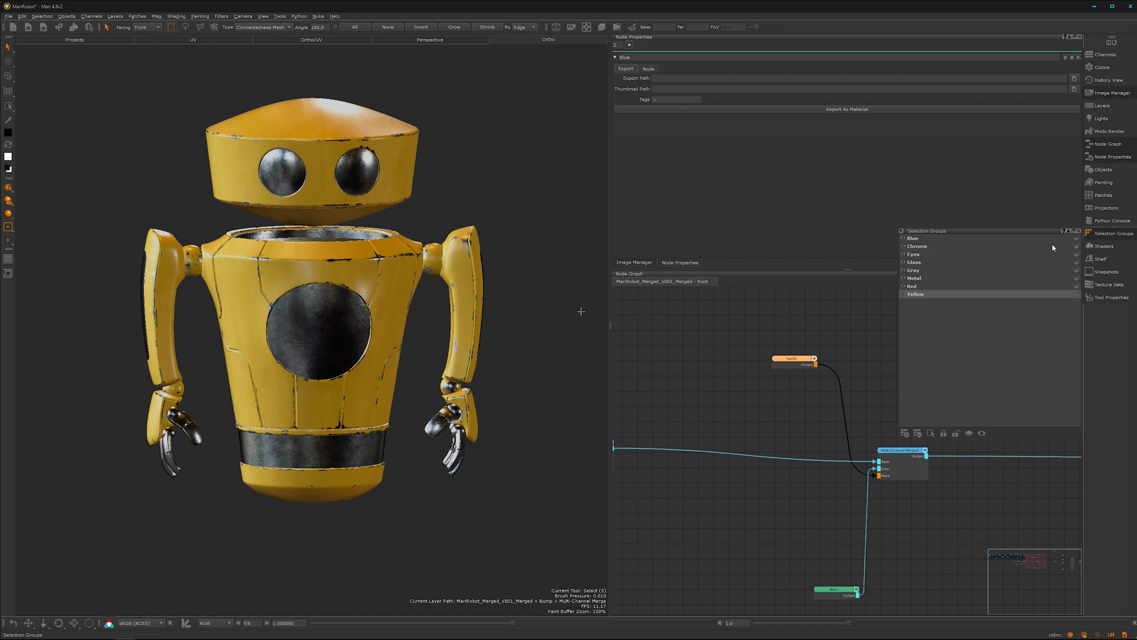
{"action": "left_click", "coordinate": [915, 240]}
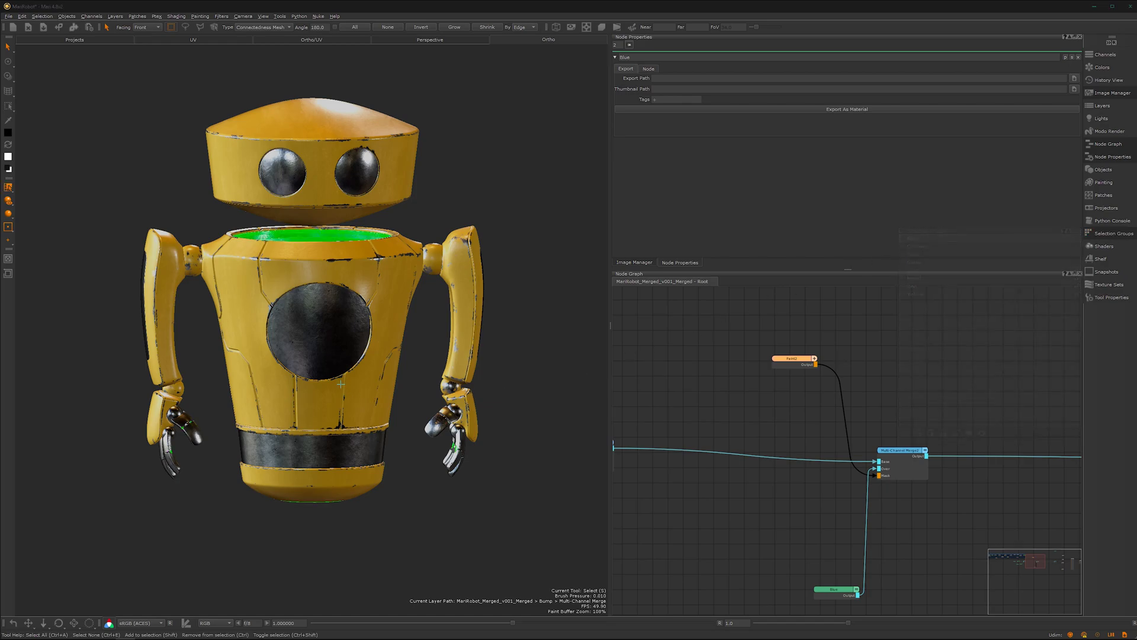
{"action": "left_click_drag", "start_coordinate": [583, 307], "coordinate": [326, 335], "text": "alt"}
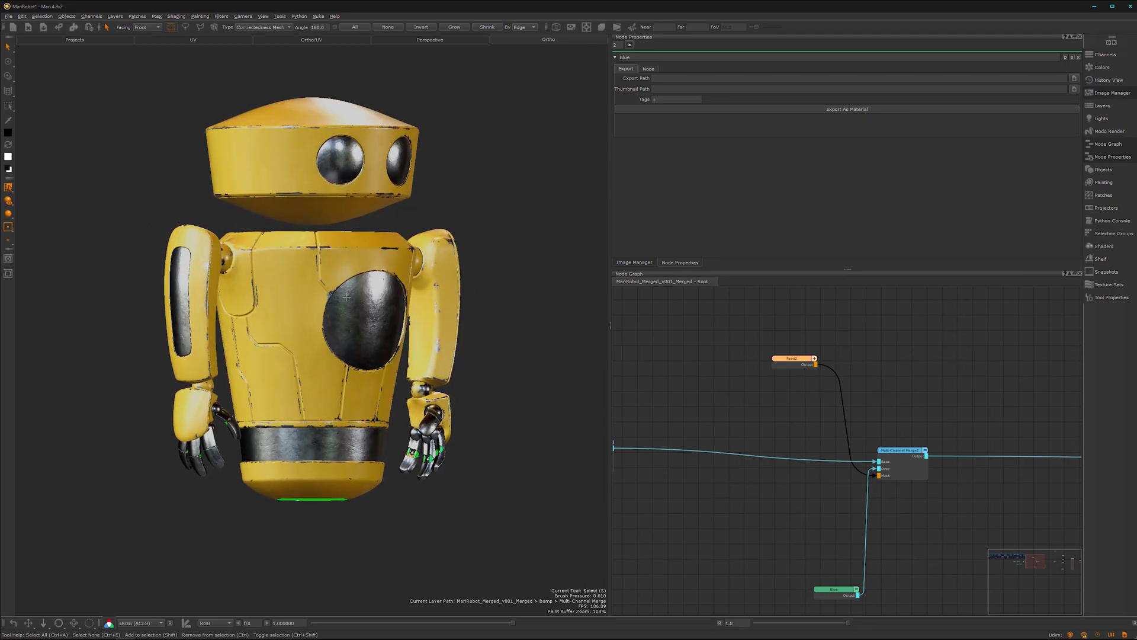
{"action": "left_click_drag", "start_coordinate": [374, 375], "coordinate": [324, 376], "text": "alt"}
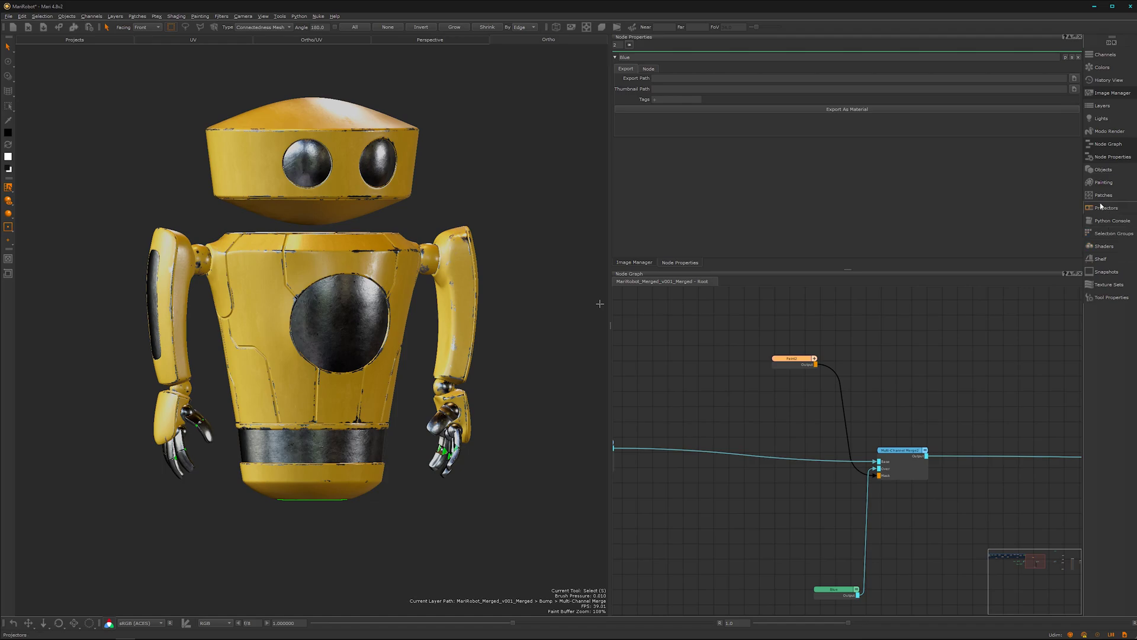
- Hide the Glass selection group to expose the parts behind the robot's glass covers
{"action": "left_click", "coordinate": [1107, 235]}
{"action": "left_click", "coordinate": [907, 262]}
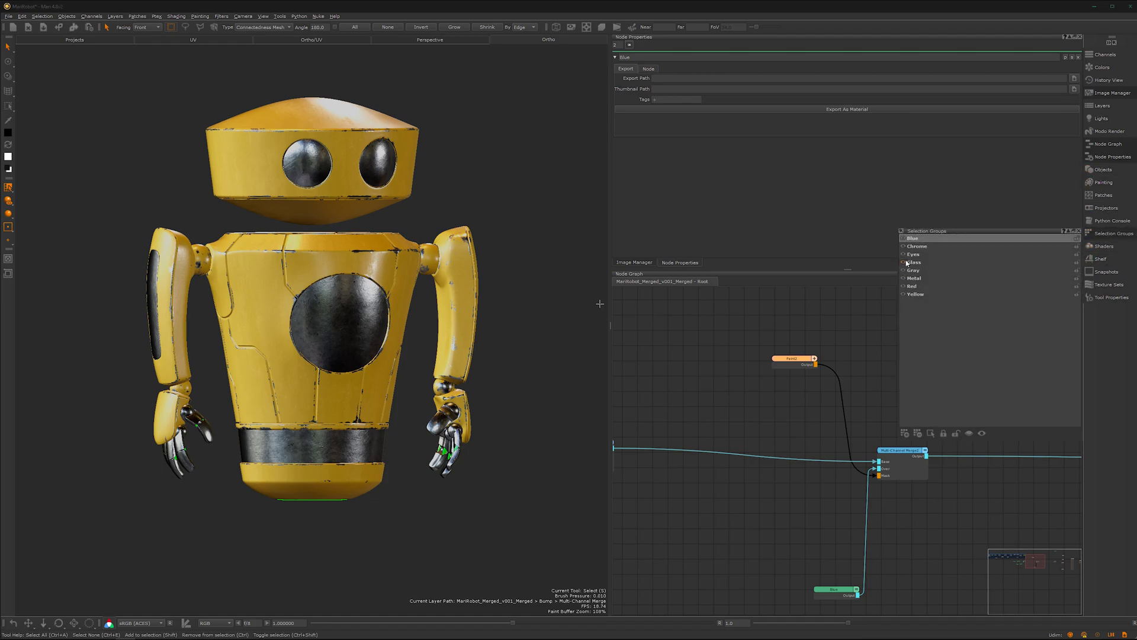
{"action": "mouse_move", "coordinate": [332, 415]}
{"action": "left_mouse_down", "text": "alt"}
{"action": "mouse_move", "coordinate": [365, 399]}
{"action": "mouse_move", "coordinate": [349, 411]}
{"action": "mouse_move", "coordinate": [296, 373]}
{"action": "left_mouse_up", "text": "alt"}
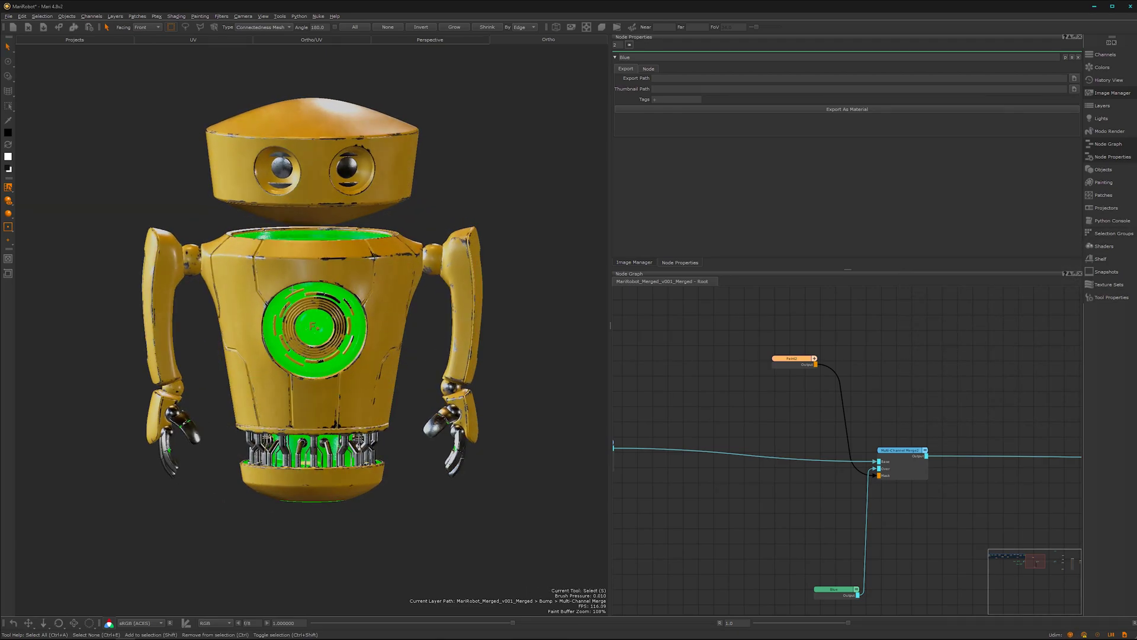
- Fill the selected Blue-group faces with white in the paint mask and clear the selection
{"action": "right_click", "coordinate": [325, 335]}
{"action": "mouse_move", "coordinate": [418, 443]}
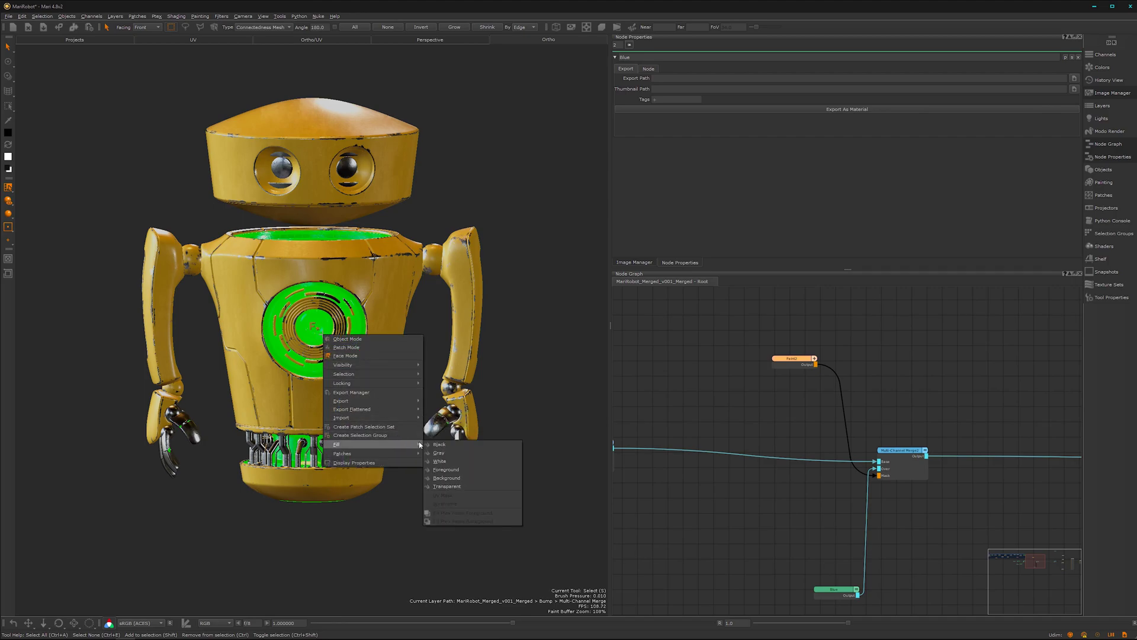
{"action": "left_click", "coordinate": [443, 463]}
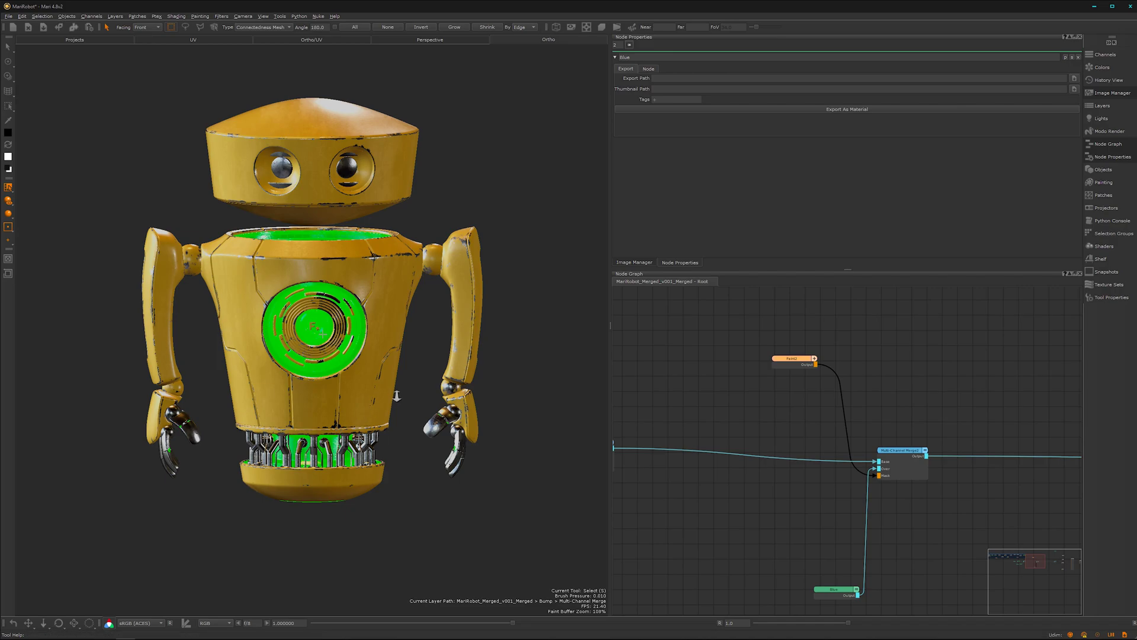
{"action": "scroll", "coordinate": [313, 325], "scroll_direction": "up", "scroll_amount": 3}
{"action": "middle_click_drag", "start_coordinate": [388, 413], "coordinate": [377, 278], "text": "alt"}
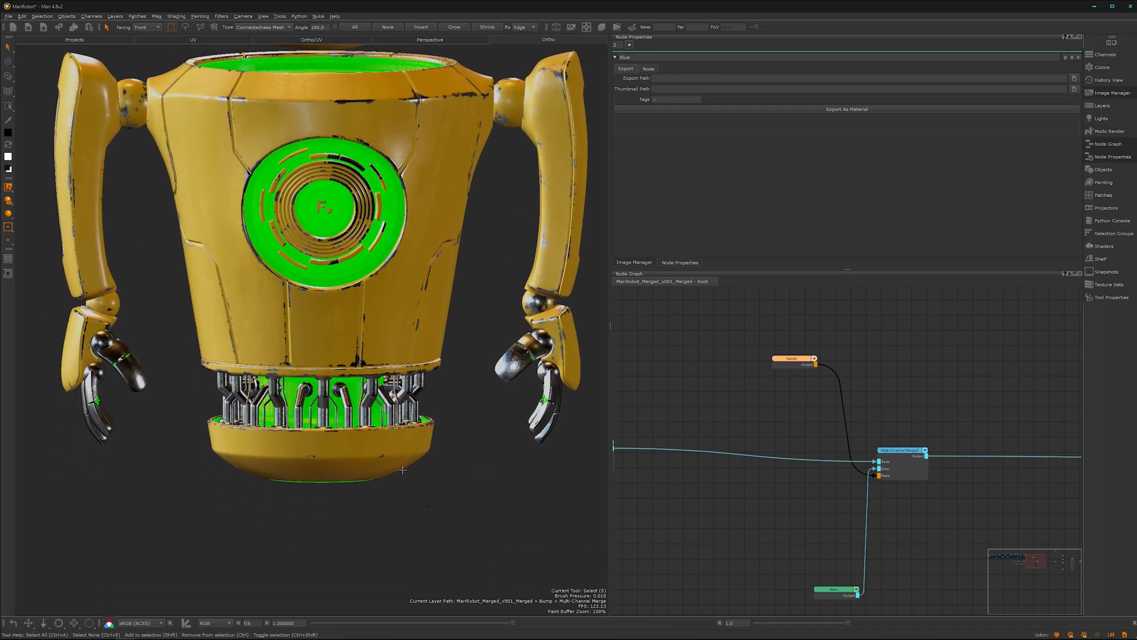
{"action": "left_click", "coordinate": [411, 485]}
{"action": "left_click_drag", "start_coordinate": [411, 485], "coordinate": [393, 431], "text": "alt"}
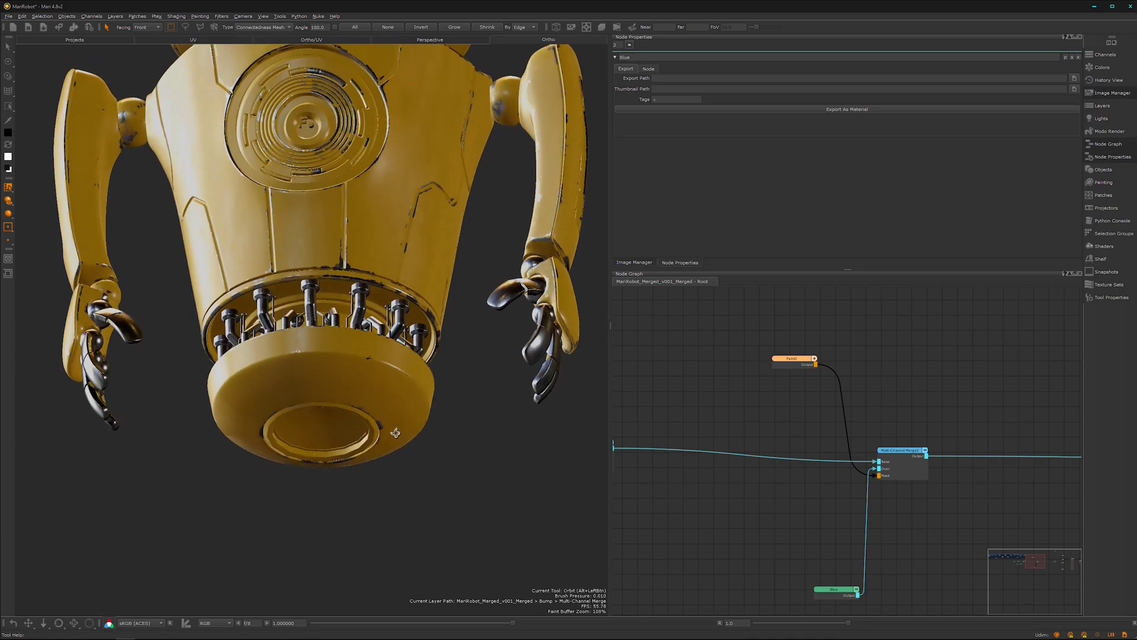
- Enter the Blue material node's internal graph and open the properties of the Color node feeding its HSV and merge nodes
{"action": "scroll", "coordinate": [806, 514], "scroll_direction": "up", "scroll_amount": 5}
{"action": "middle_click_drag", "start_coordinate": [815, 610], "coordinate": [788, 457]}
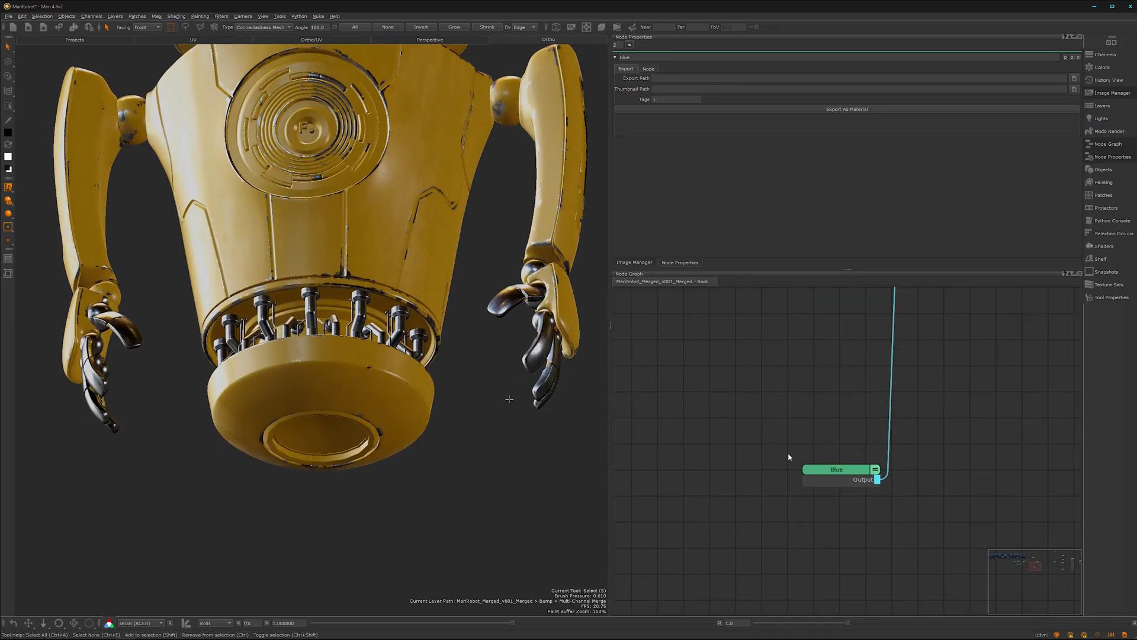
{"action": "left_click_drag", "start_coordinate": [856, 474], "coordinate": [840, 476], "text": "ctrl"}
{"action": "double_click", "coordinate": [844, 473]}
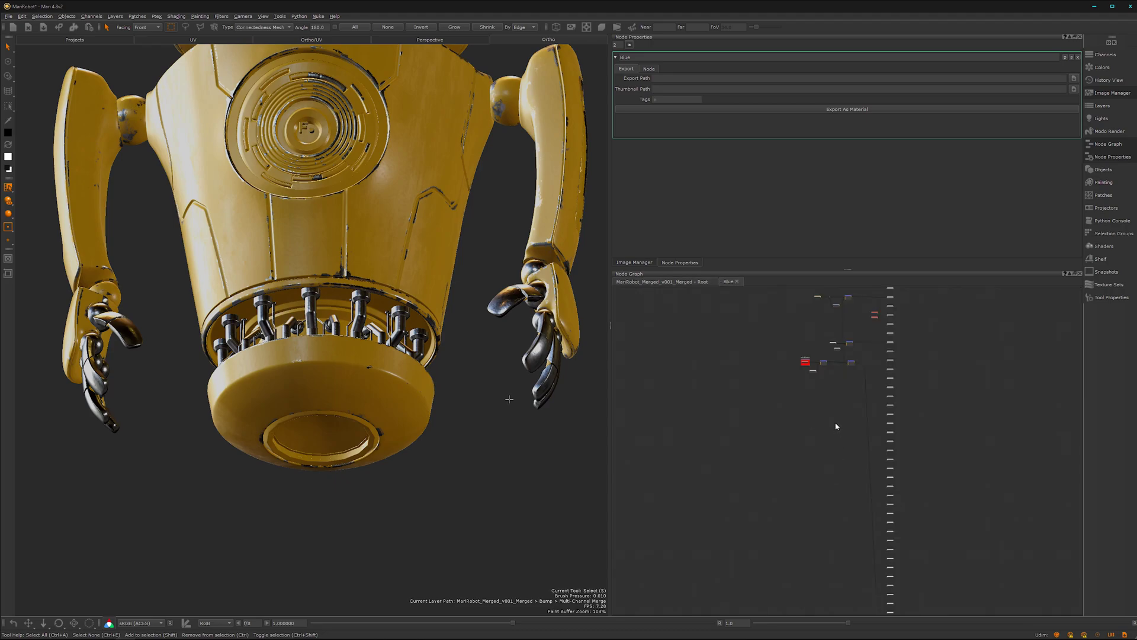
{"action": "right_click_drag", "start_coordinate": [898, 396], "coordinate": [906, 391], "text": "alt"}
{"action": "middle_click_drag", "start_coordinate": [868, 436], "coordinate": [836, 582]}
{"action": "right_click_drag", "start_coordinate": [776, 447], "coordinate": [853, 343], "text": "alt"}
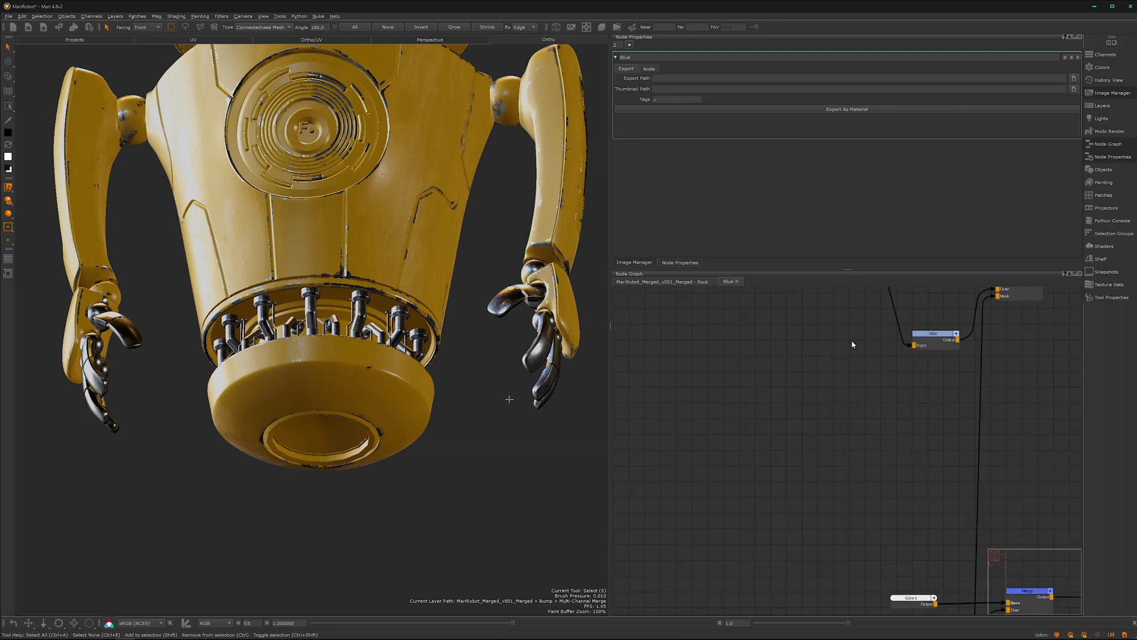
{"action": "middle_click_drag", "start_coordinate": [818, 419], "coordinate": [752, 586]}
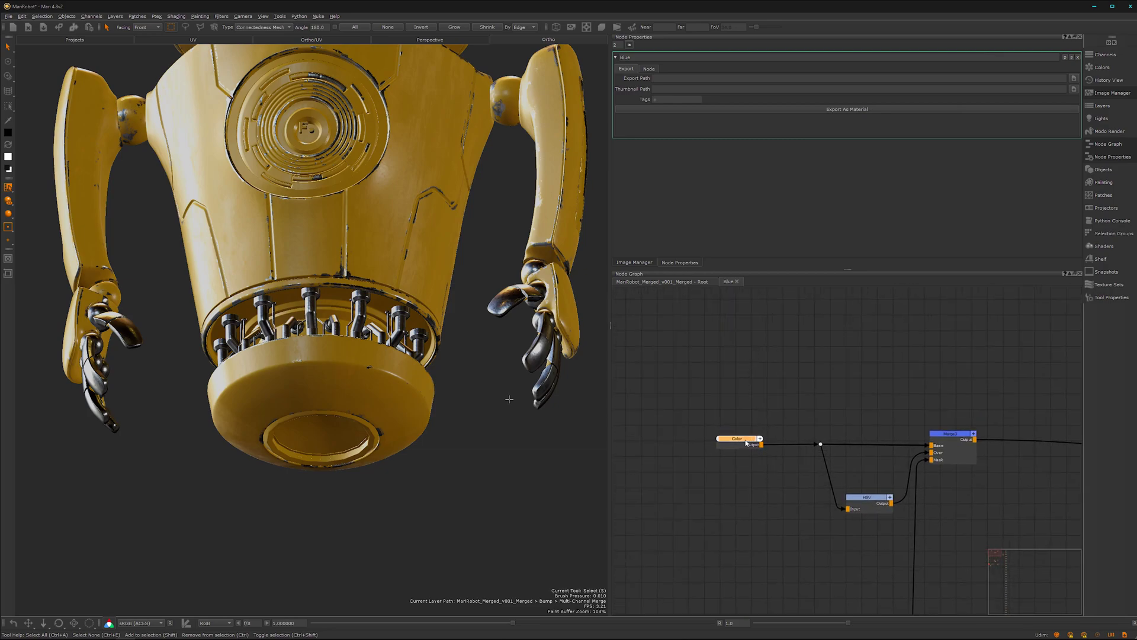
{"action": "left_click_drag", "start_coordinate": [746, 443], "coordinate": [747, 440]}
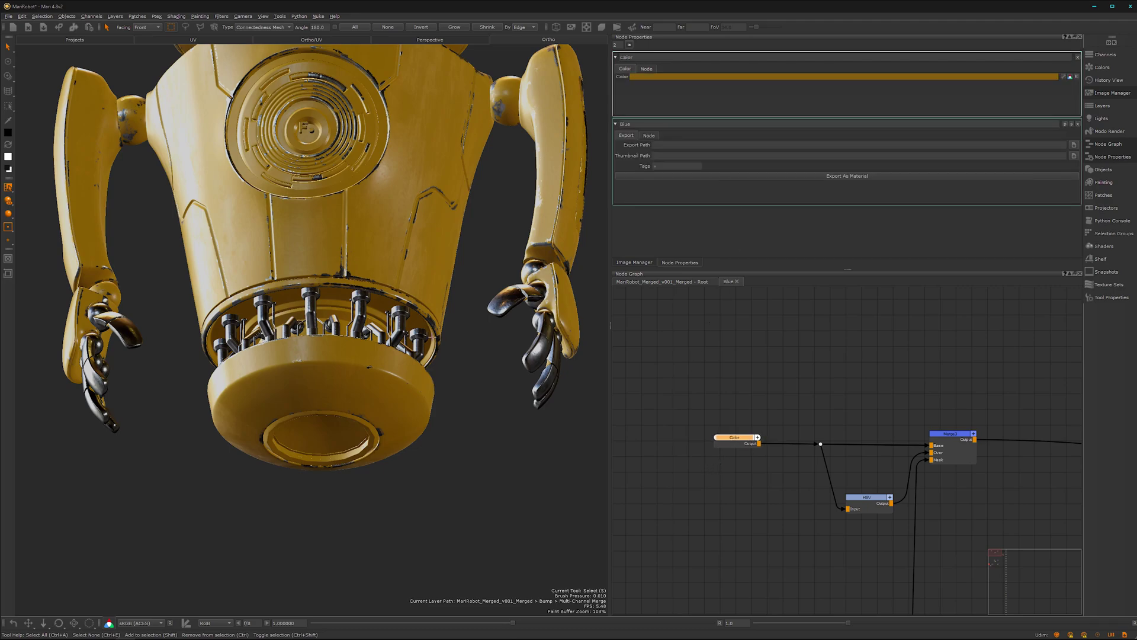
- Change the Color node's color to a cyan blue with a hue of about 190, keeping the saturation and value
{"action": "left_click_drag", "start_coordinate": [433, 337], "coordinate": [459, 309], "text": "alt"}
{"action": "right_click_drag", "start_coordinate": [459, 310], "coordinate": [411, 340], "text": "alt"}
{"action": "middle_click_drag", "start_coordinate": [396, 334], "coordinate": [401, 391], "text": "alt"}
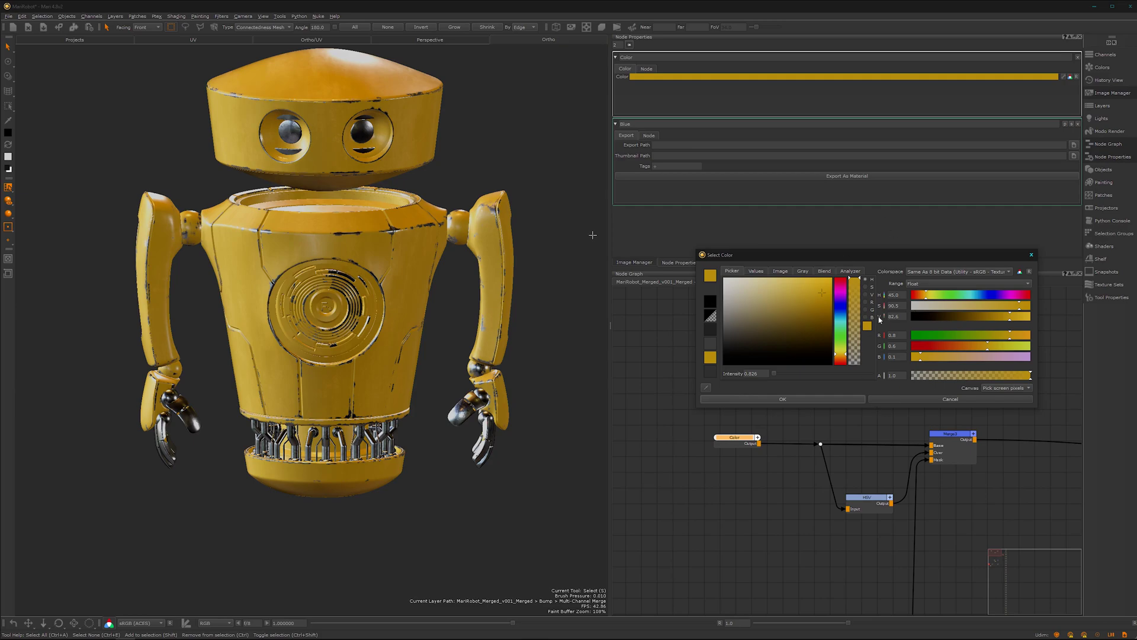
{"action": "left_click", "coordinate": [976, 294]}
{"action": "left_click_drag", "start_coordinate": [975, 296], "coordinate": [974, 295]}
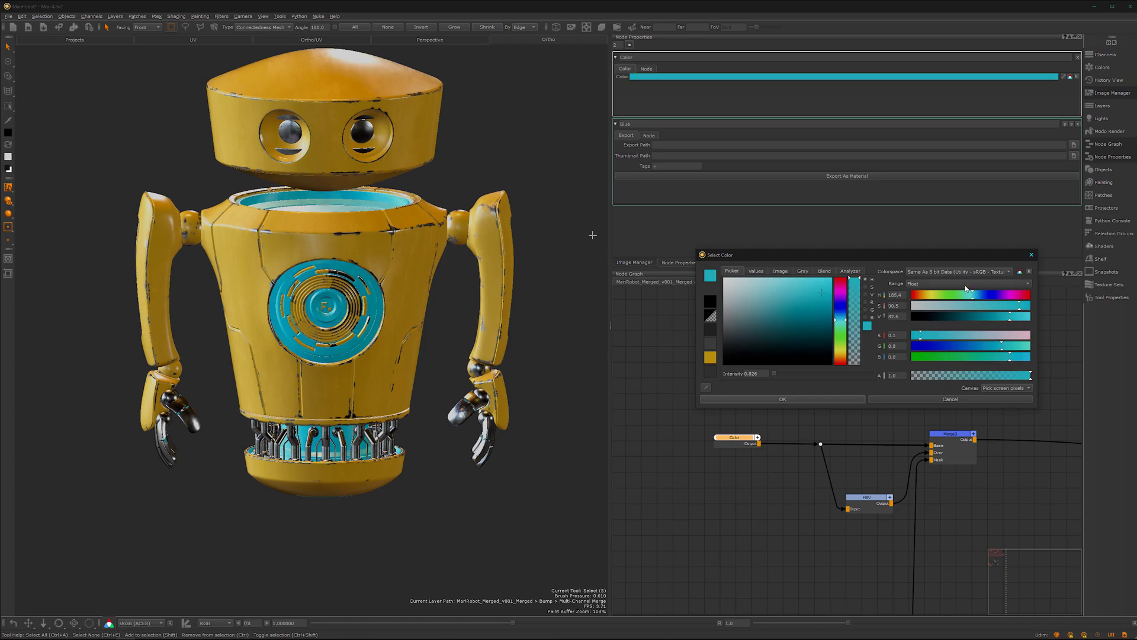
{"action": "left_click_drag", "start_coordinate": [977, 299], "coordinate": [975, 300]}
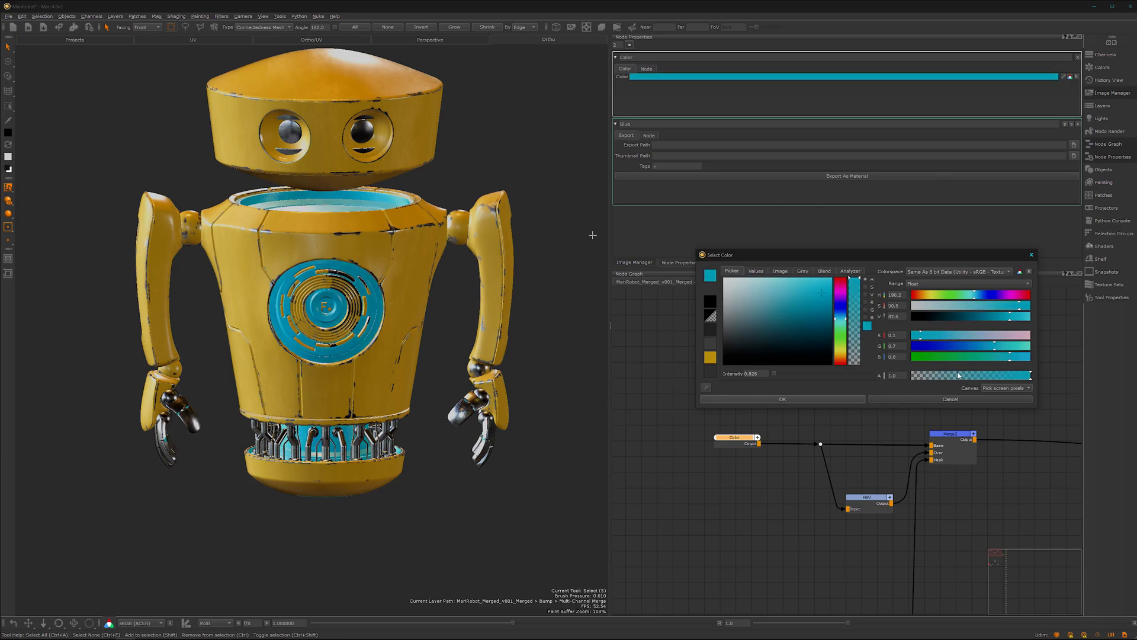
{"action": "left_click", "coordinate": [834, 399]}
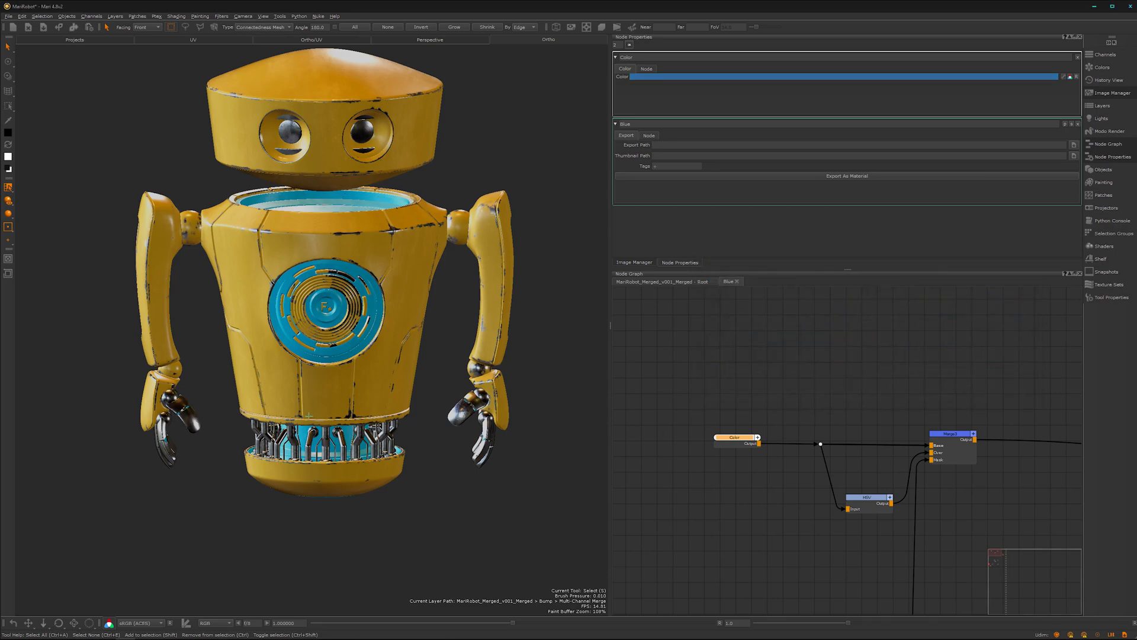
- Inspect the recolored robot parts and return to the root node graph at Multi-Channel Merge2 and its mask paint node
{"action": "left_click_drag", "start_coordinate": [309, 416], "coordinate": [347, 418], "text": "alt"}
{"action": "right_click_drag", "start_coordinate": [347, 418], "coordinate": [358, 409], "text": "alt"}
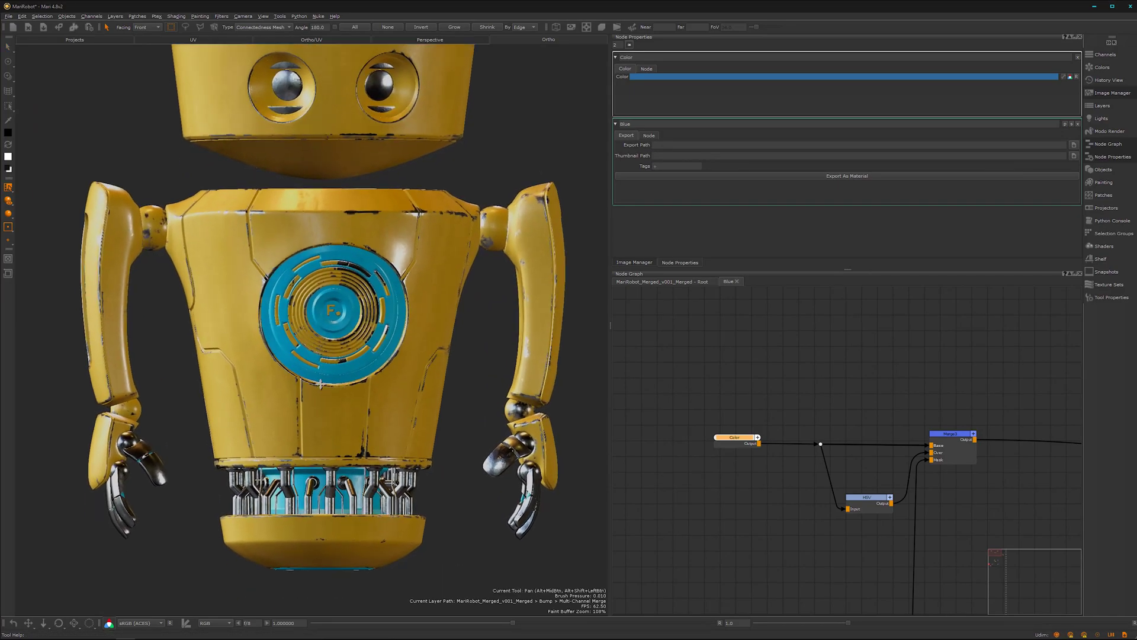
{"action": "middle_click_drag", "start_coordinate": [321, 384], "coordinate": [306, 363], "text": "alt"}
{"action": "left_click_drag", "start_coordinate": [306, 362], "coordinate": [340, 382], "text": "alt"}
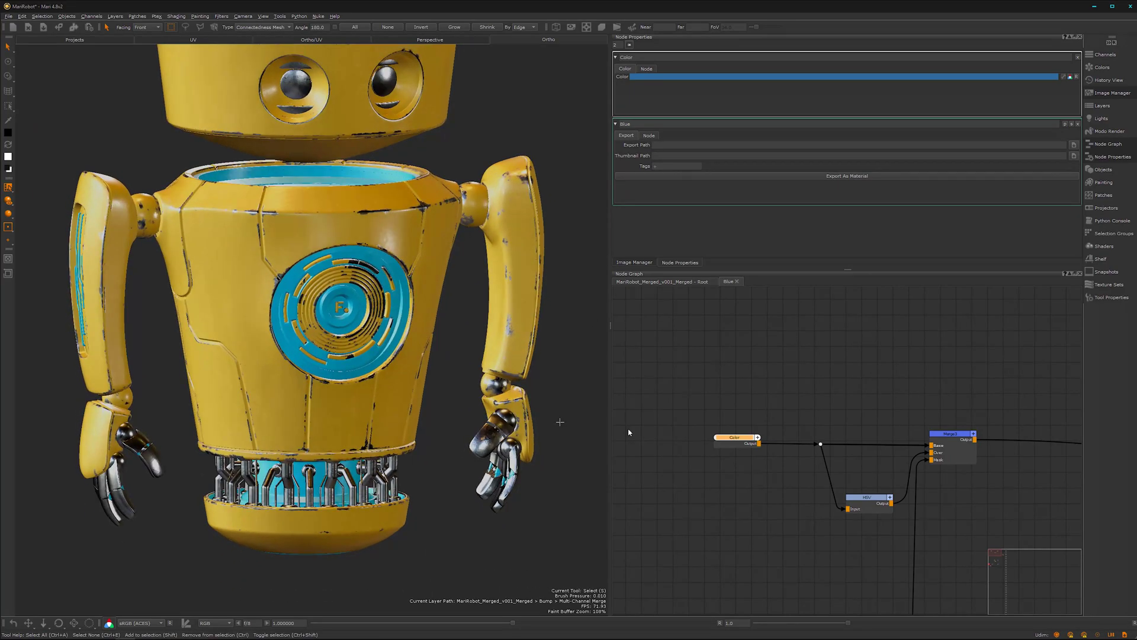
{"action": "left_click", "coordinate": [686, 282]}
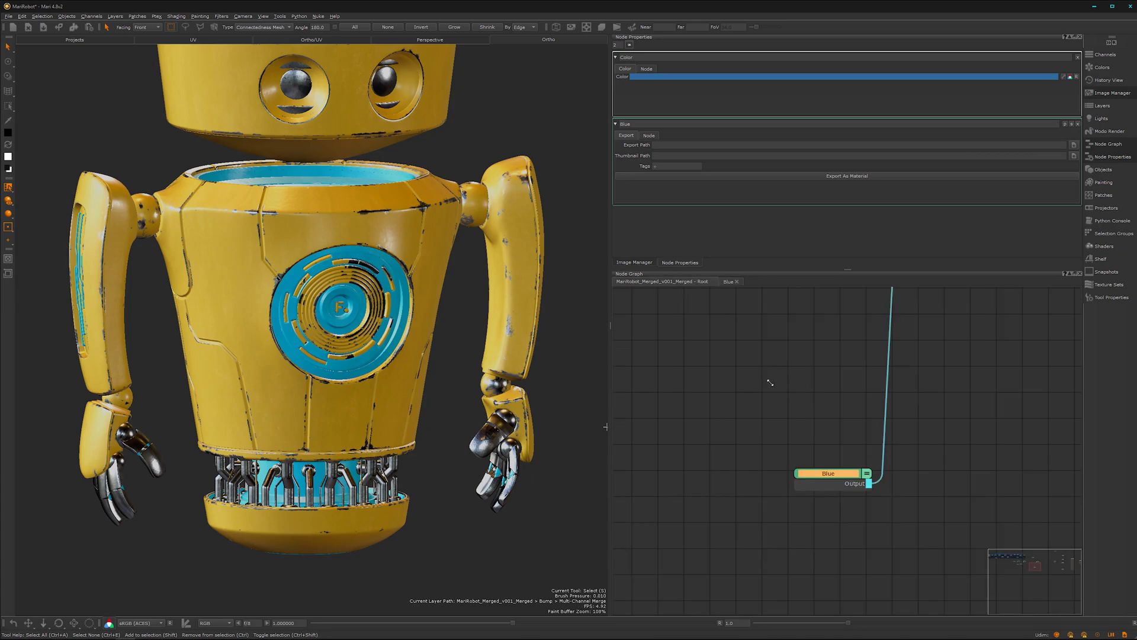
{"action": "scroll", "coordinate": [770, 383], "scroll_direction": "down", "scroll_amount": 2}
{"action": "middle_click_drag", "start_coordinate": [820, 363], "coordinate": [792, 535]}
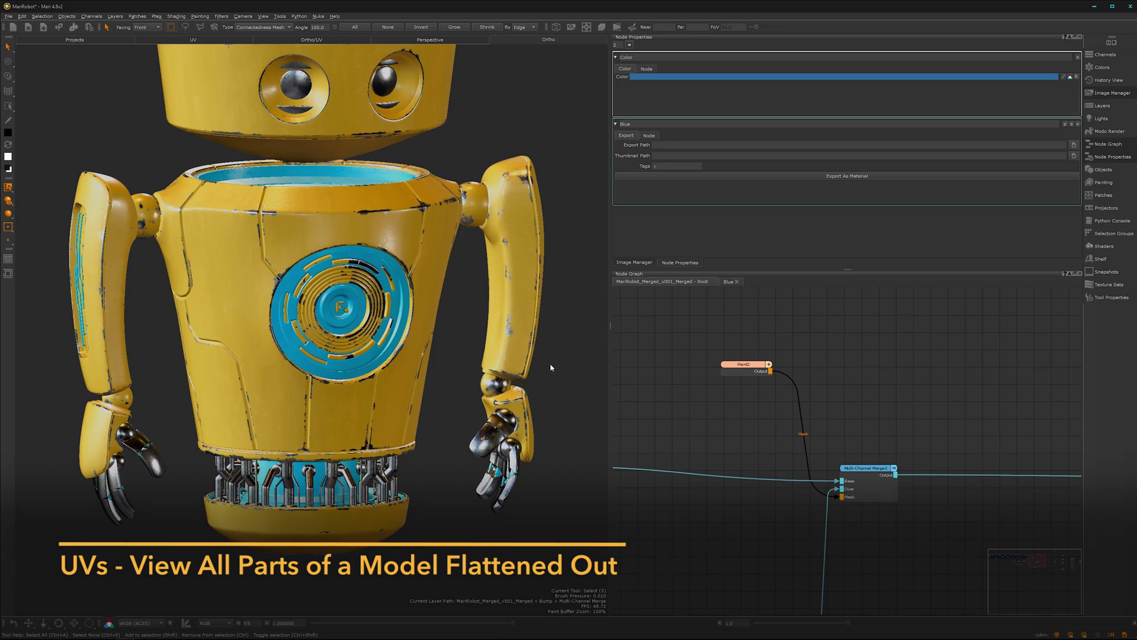
- Show the Ortho/UV split view in a wider viewport, open the mask paint node's properties and frame the torso UVs in patch 1002
{"action": "left_click", "coordinate": [312, 40]}
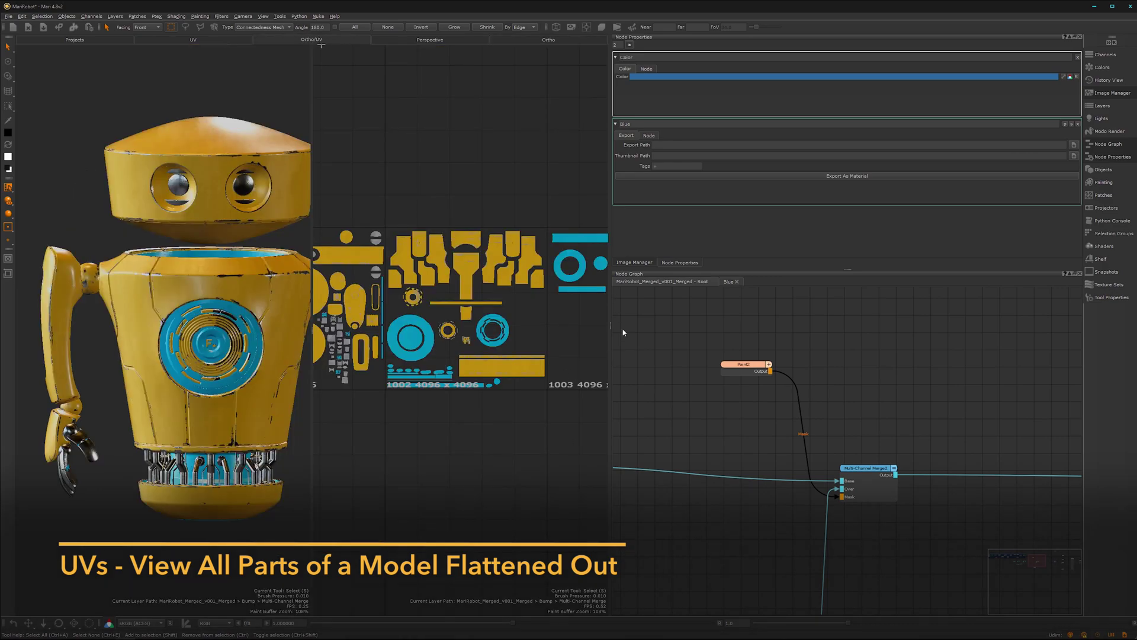
{"action": "left_click_drag", "start_coordinate": [610, 325], "coordinate": [864, 423]}
{"action": "double_click", "coordinate": [862, 370]}
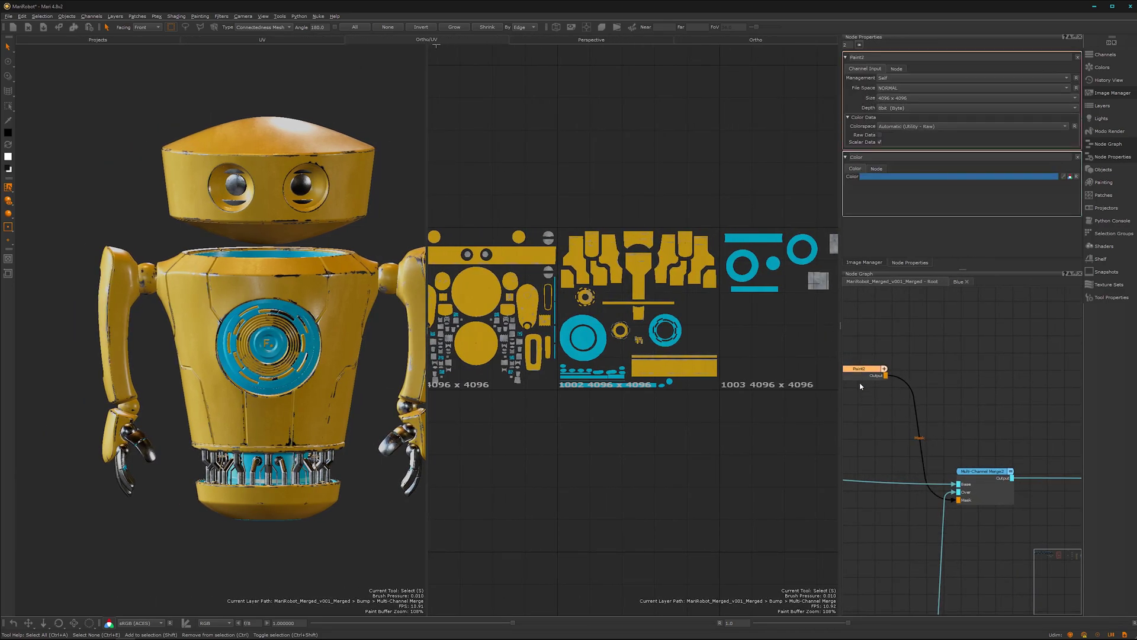
{"action": "middle_click_drag", "start_coordinate": [624, 278], "coordinate": [605, 366], "text": "alt"}
{"action": "right_click_drag", "start_coordinate": [616, 365], "coordinate": [685, 341], "text": "alt"}
{"action": "scroll", "coordinate": [681, 336], "scroll_direction": "down", "scroll_amount": 1}
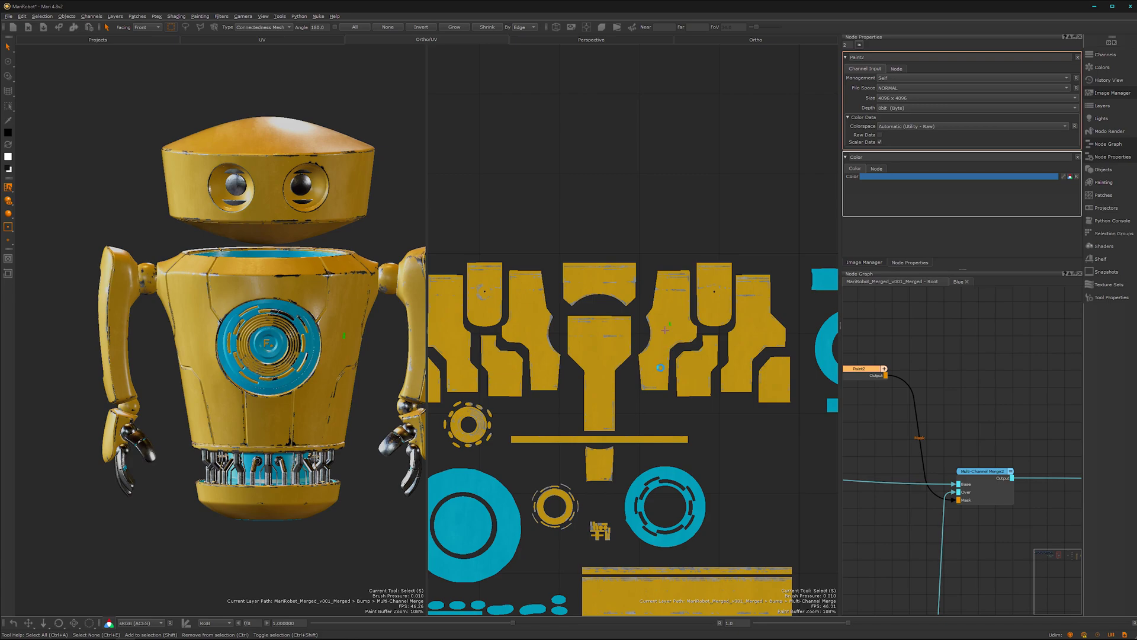
- Set the face selection type to Connectedness UV and select a single front torso panel beside the round emblem
{"action": "left_click", "coordinate": [683, 317]}
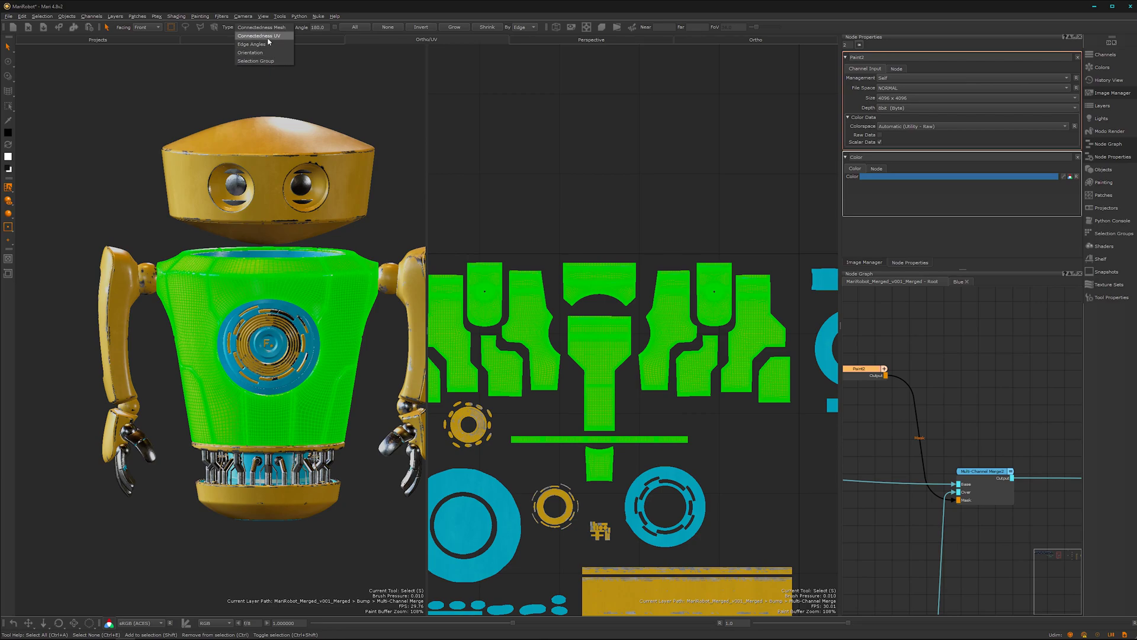
{"action": "left_click", "coordinate": [268, 37]}
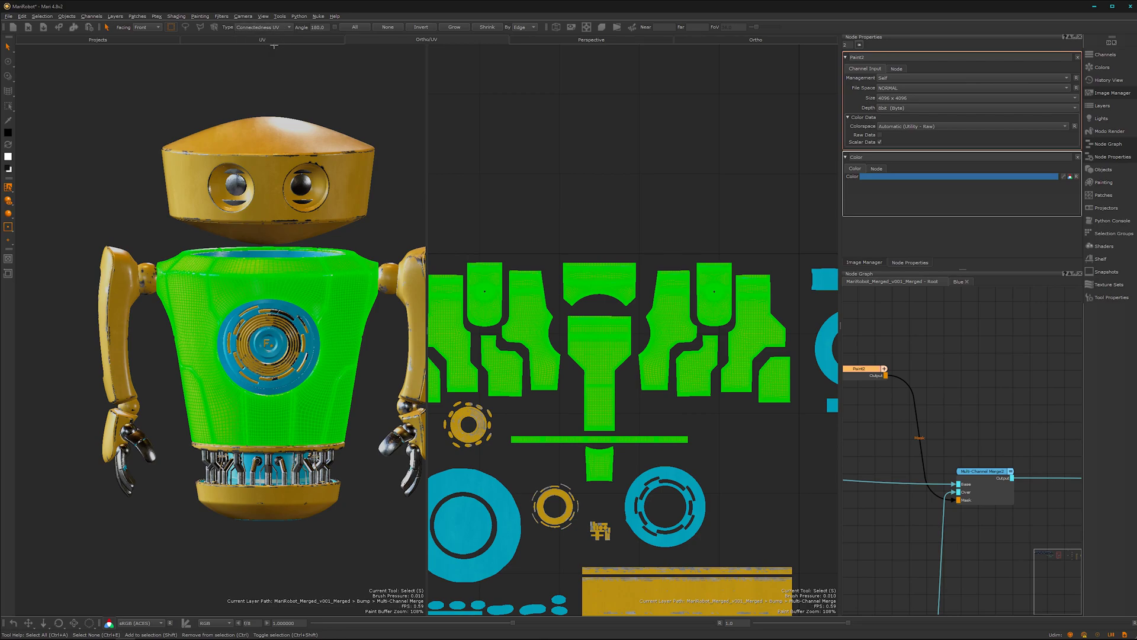
{"action": "left_click", "coordinate": [670, 331]}
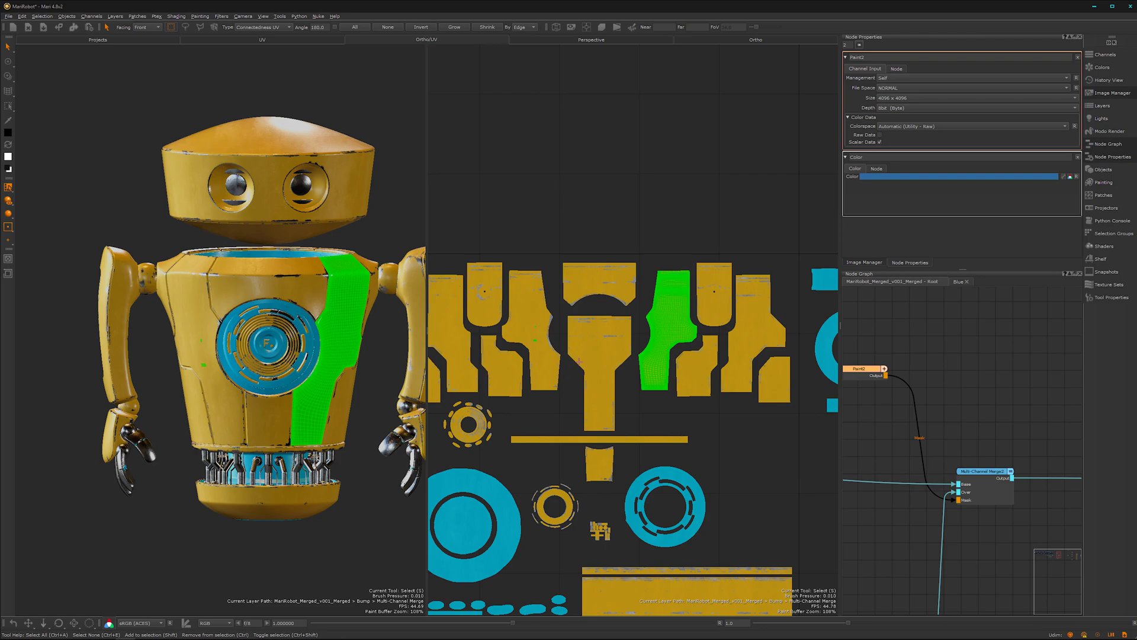
- Select the front torso panel left of the round emblem and fill it with white in the mask
{"action": "left_click", "coordinate": [545, 364], "text": "shift"}
{"action": "left_click", "coordinate": [543, 354]}
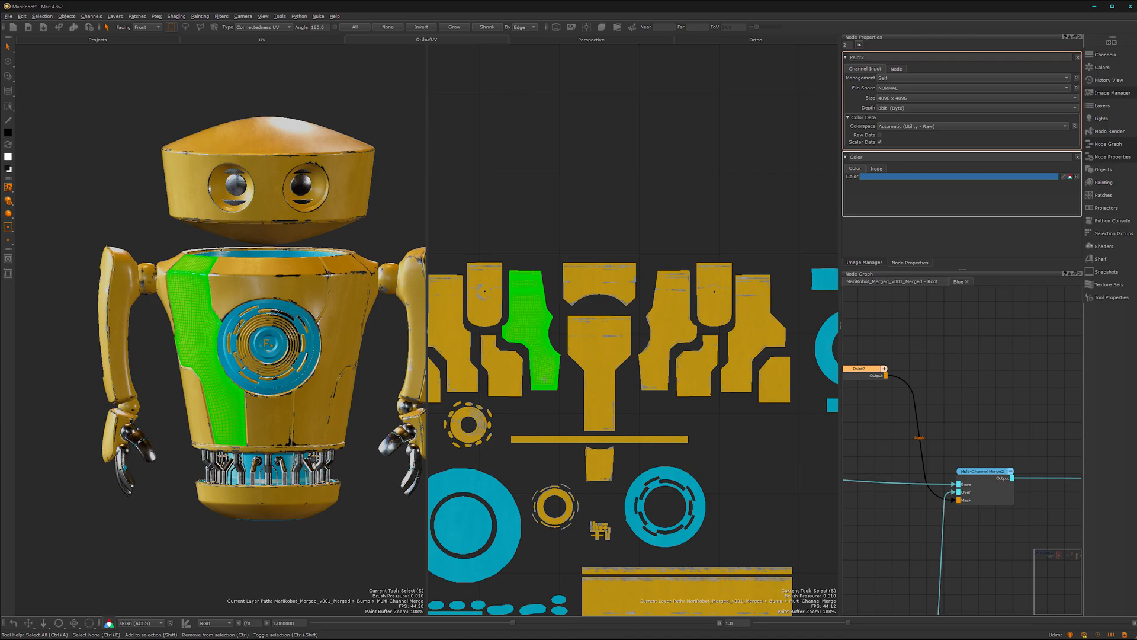
{"action": "right_click", "coordinate": [538, 326]}
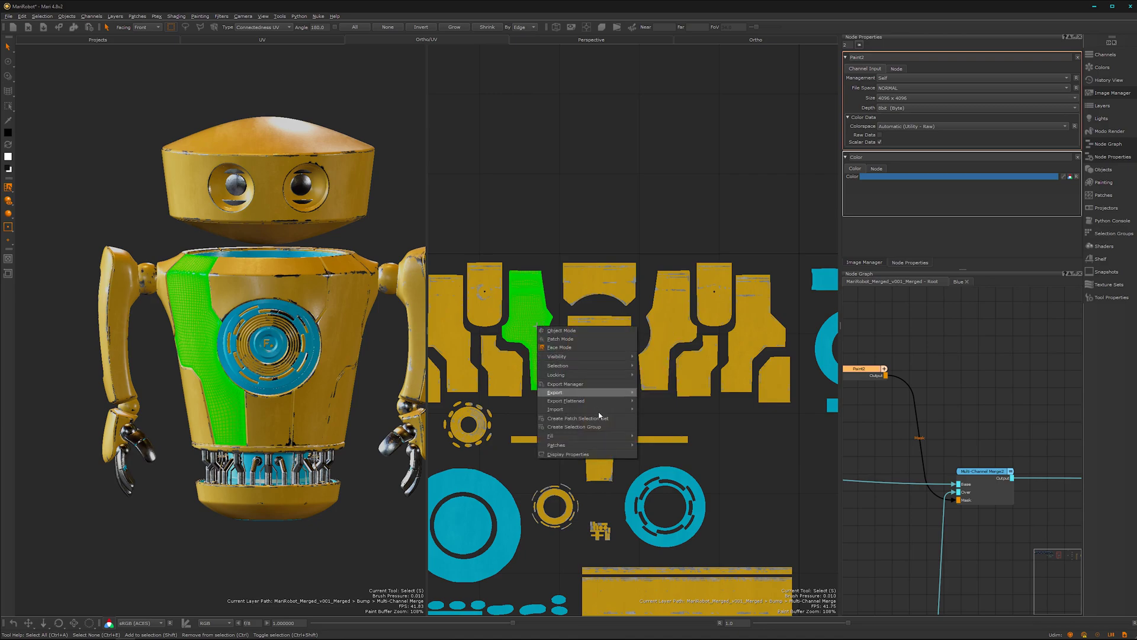
{"action": "mouse_move", "coordinate": [619, 436]}
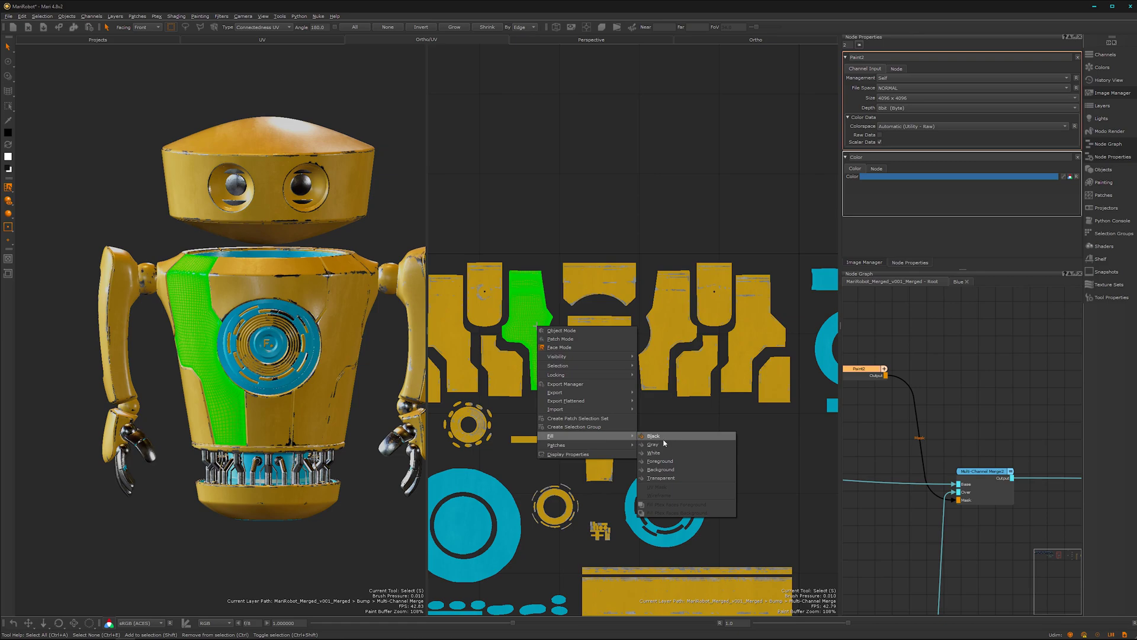
{"action": "left_click", "coordinate": [664, 446]}
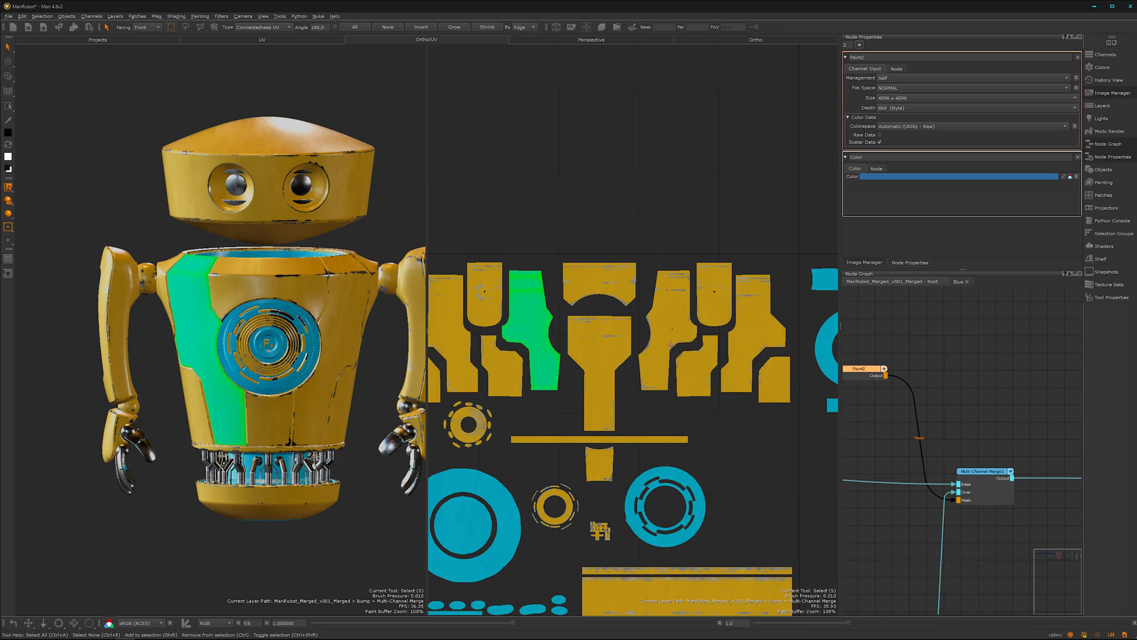
- Select the matching front torso panel right of the round emblem and fill it with white in the mask
{"action": "left_click", "coordinate": [667, 339]}
{"action": "right_click", "coordinate": [659, 342]}
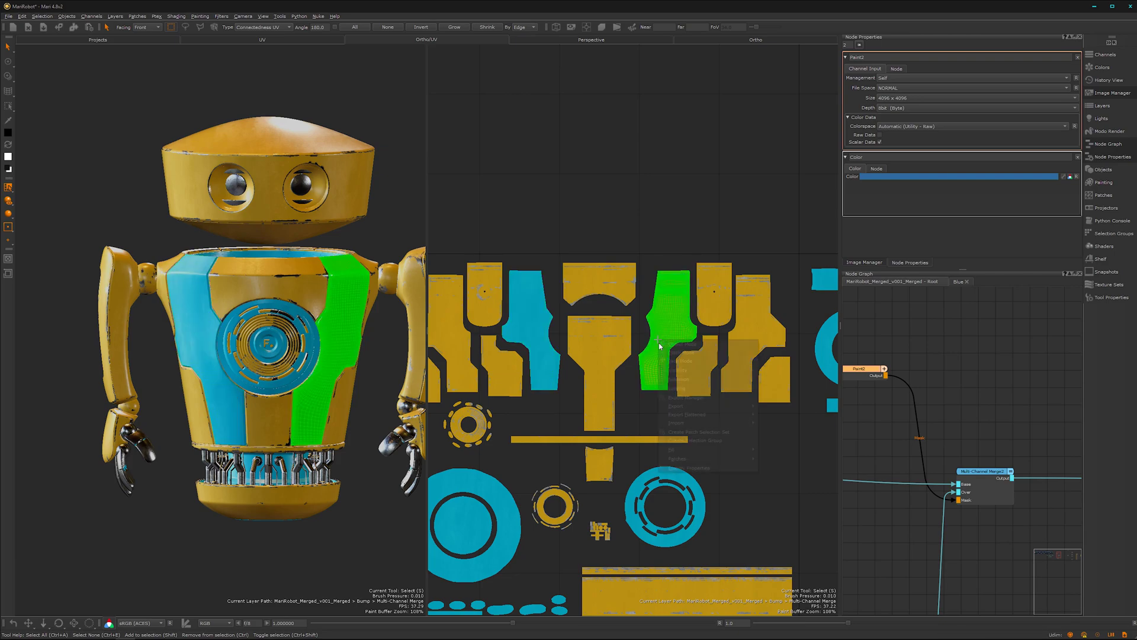
{"action": "mouse_move", "coordinate": [696, 448]}
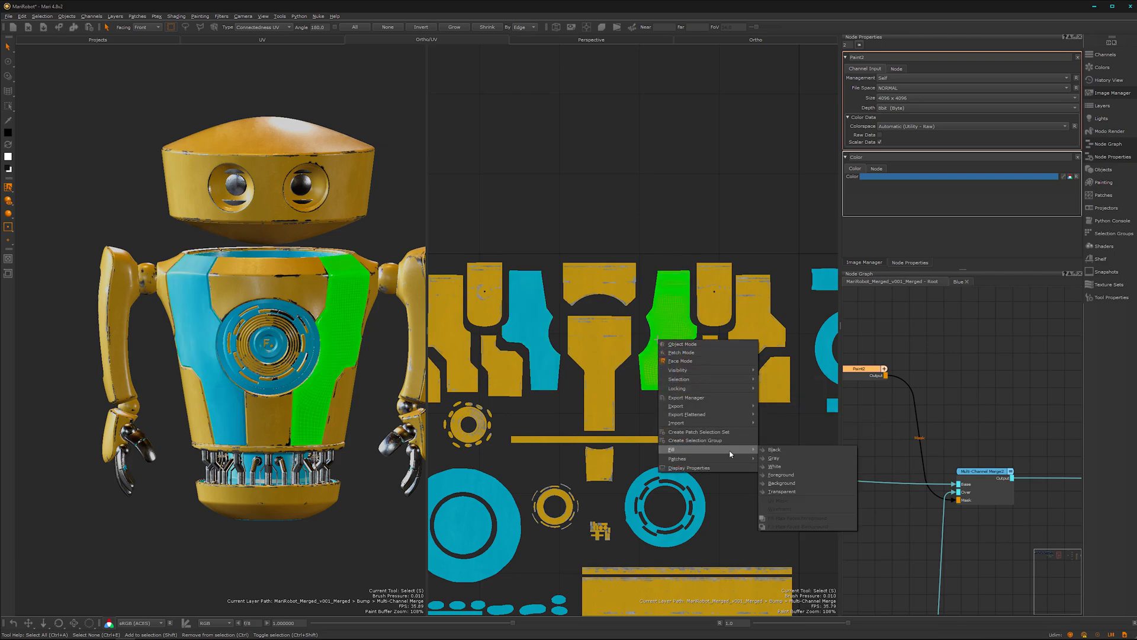
{"action": "left_click", "coordinate": [783, 460]}
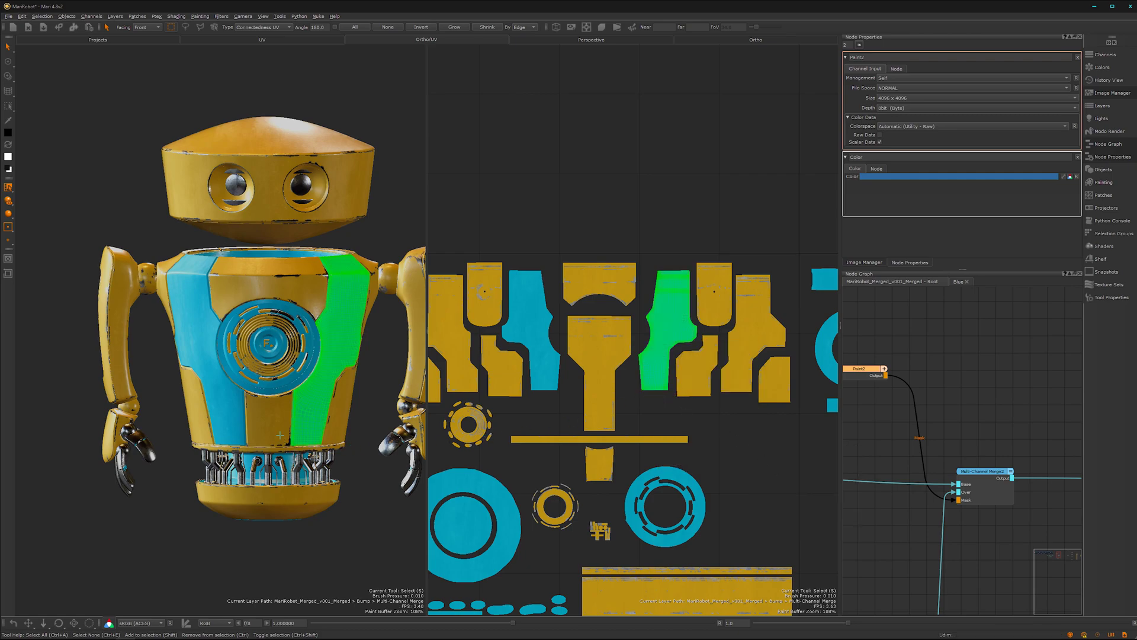
- Fill the large stepped panel on the right of the torso's back with white in the mask
{"action": "left_click_drag", "start_coordinate": [257, 435], "coordinate": [311, 336], "text": "alt"}
{"action": "left_click", "coordinate": [318, 324]}
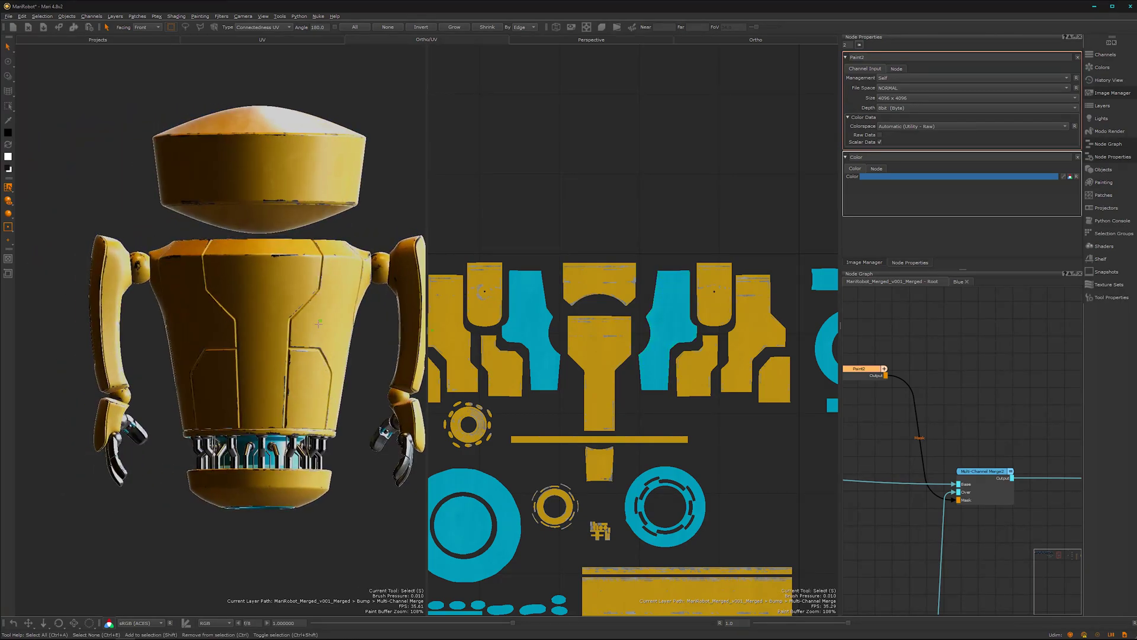
{"action": "left_click_drag", "start_coordinate": [322, 328], "coordinate": [286, 369], "text": "alt"}
{"action": "right_click", "coordinate": [311, 336]}
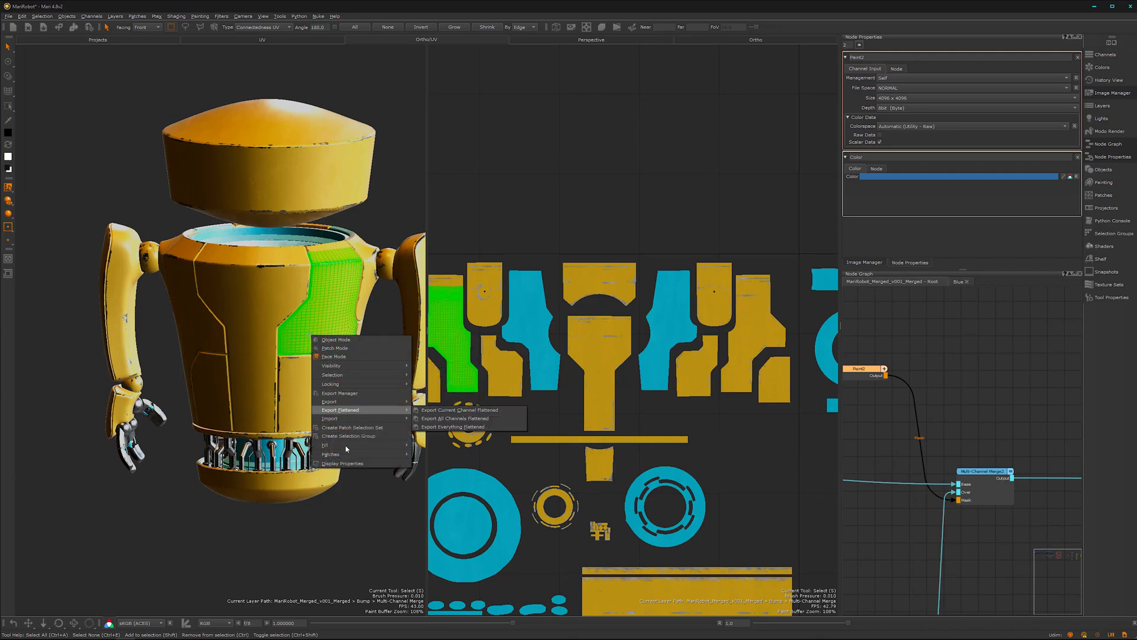
{"action": "mouse_move", "coordinate": [379, 437]}
{"action": "left_click", "coordinate": [432, 461]}
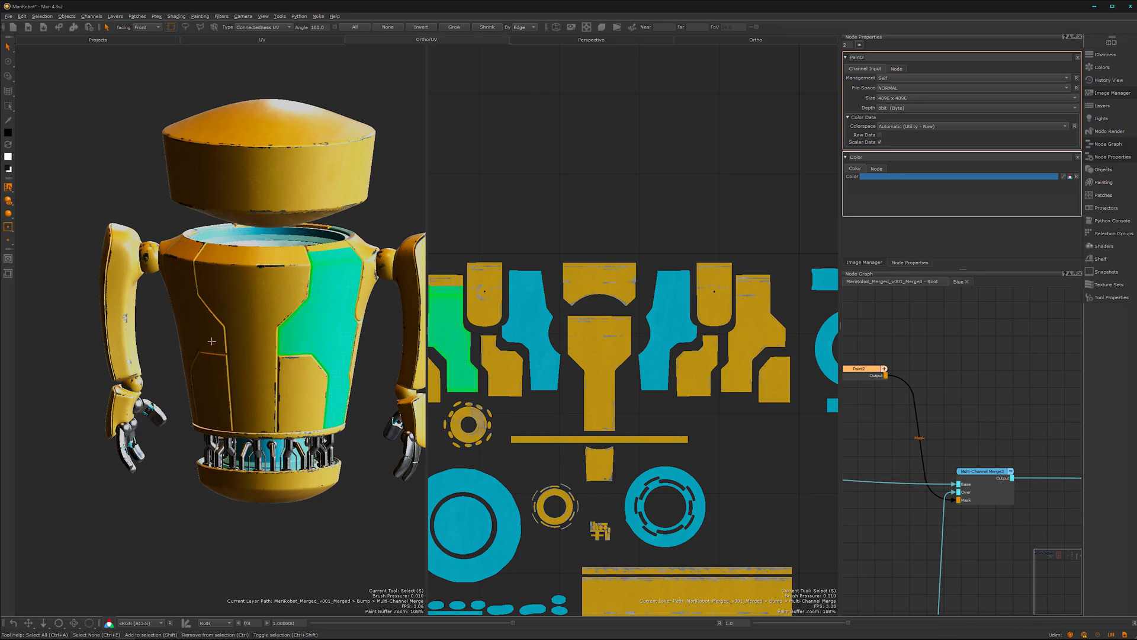
- Fill the matching stepped panel on the opposite side of the torso's back with white in the mask
{"action": "left_click_drag", "start_coordinate": [239, 389], "coordinate": [235, 325], "text": "alt"}
{"action": "right_click", "coordinate": [229, 327]}
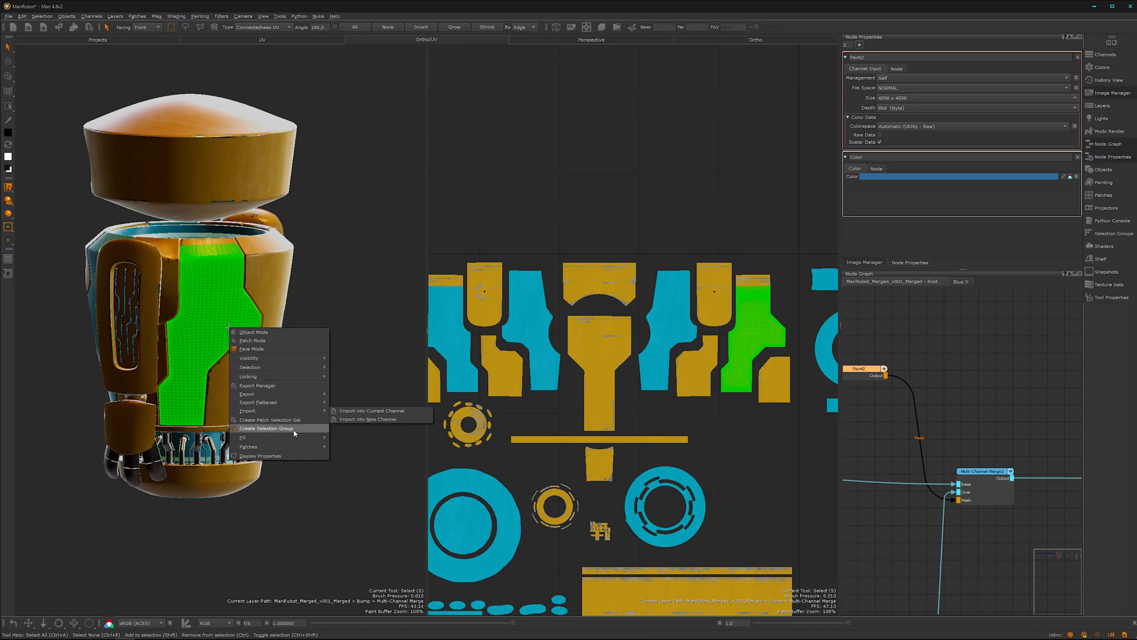
{"action": "mouse_move", "coordinate": [320, 437]}
{"action": "left_click", "coordinate": [358, 454]}
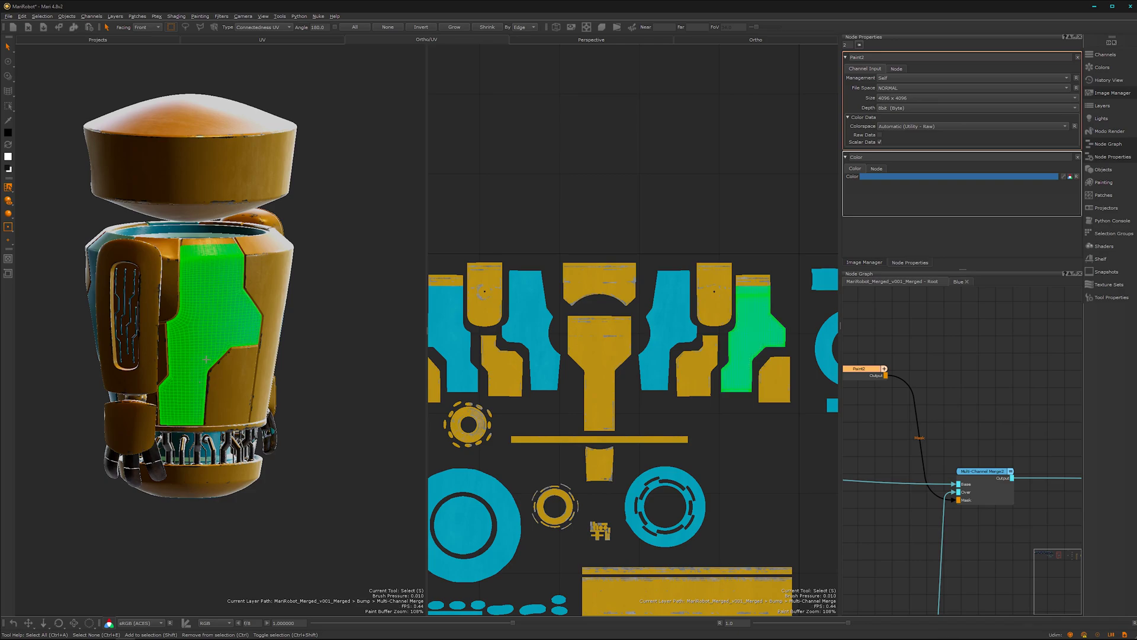
- Select the top strip above one stepped panel on the torso's back and fill it with white in the mask
{"action": "left_click_drag", "start_coordinate": [200, 385], "coordinate": [407, 399], "text": "alt"}
{"action": "left_click_drag", "start_coordinate": [255, 373], "coordinate": [365, 350], "text": "alt"}
{"action": "right_click_drag", "start_coordinate": [365, 350], "coordinate": [314, 306], "text": "alt"}
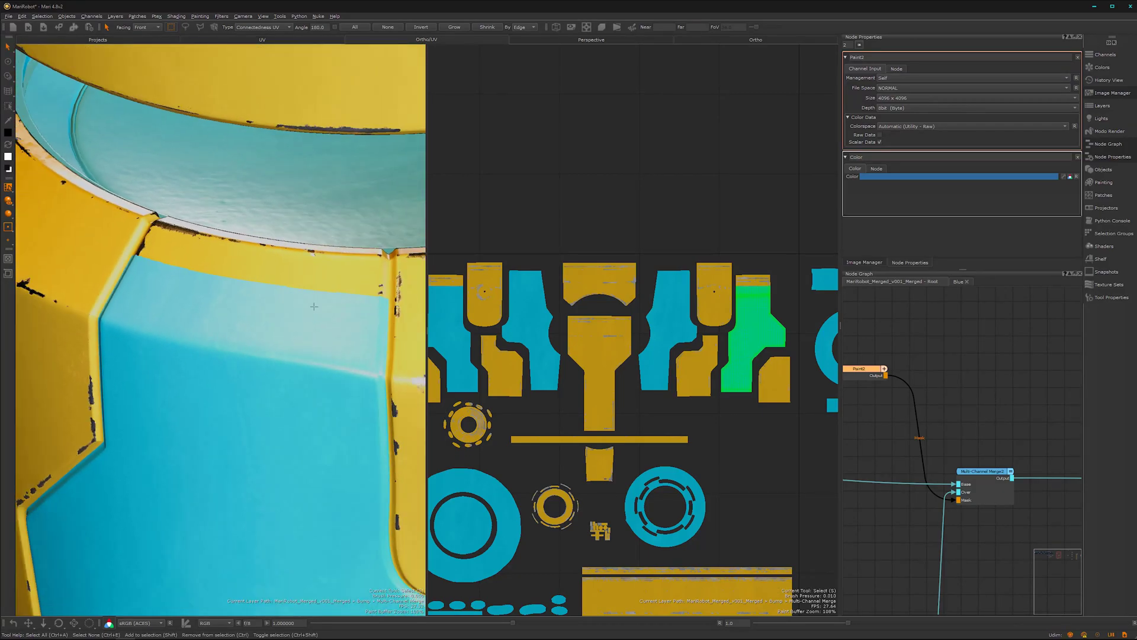
{"action": "left_click", "coordinate": [281, 265]}
{"action": "left_click_drag", "start_coordinate": [303, 318], "coordinate": [286, 299], "text": "alt"}
{"action": "right_click", "coordinate": [284, 307]}
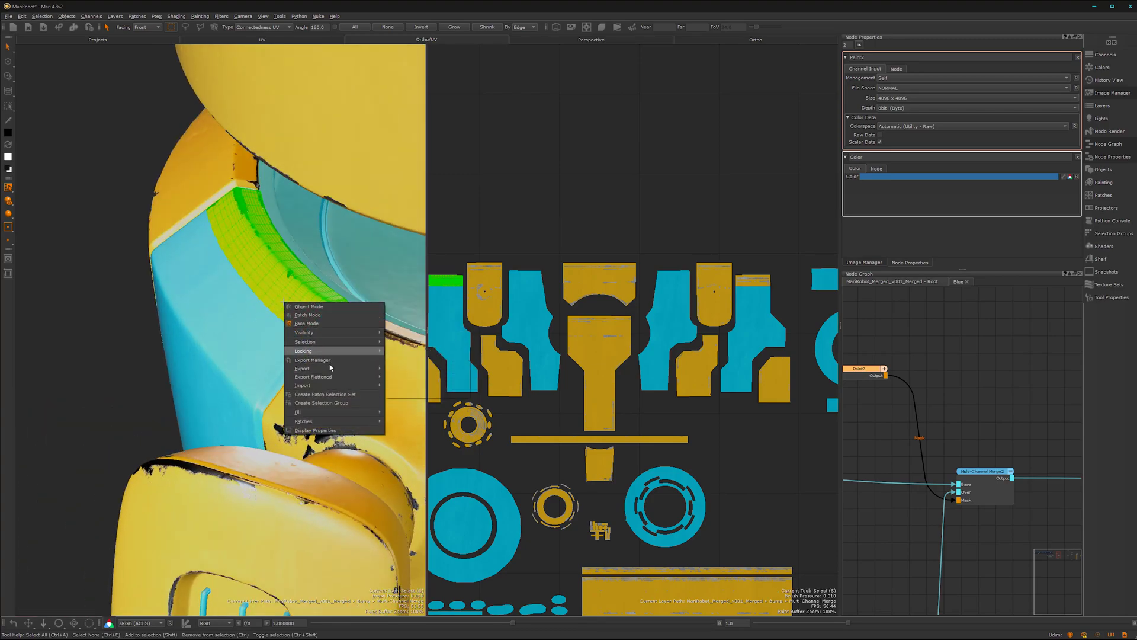
{"action": "mouse_move", "coordinate": [381, 411]}
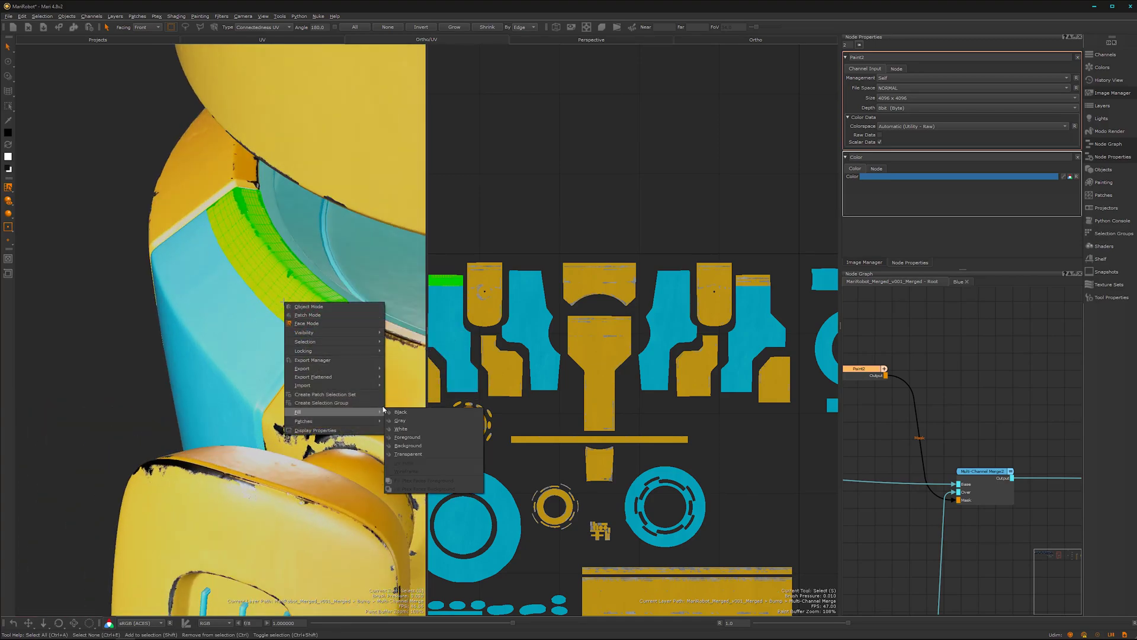
{"action": "left_click", "coordinate": [411, 430]}
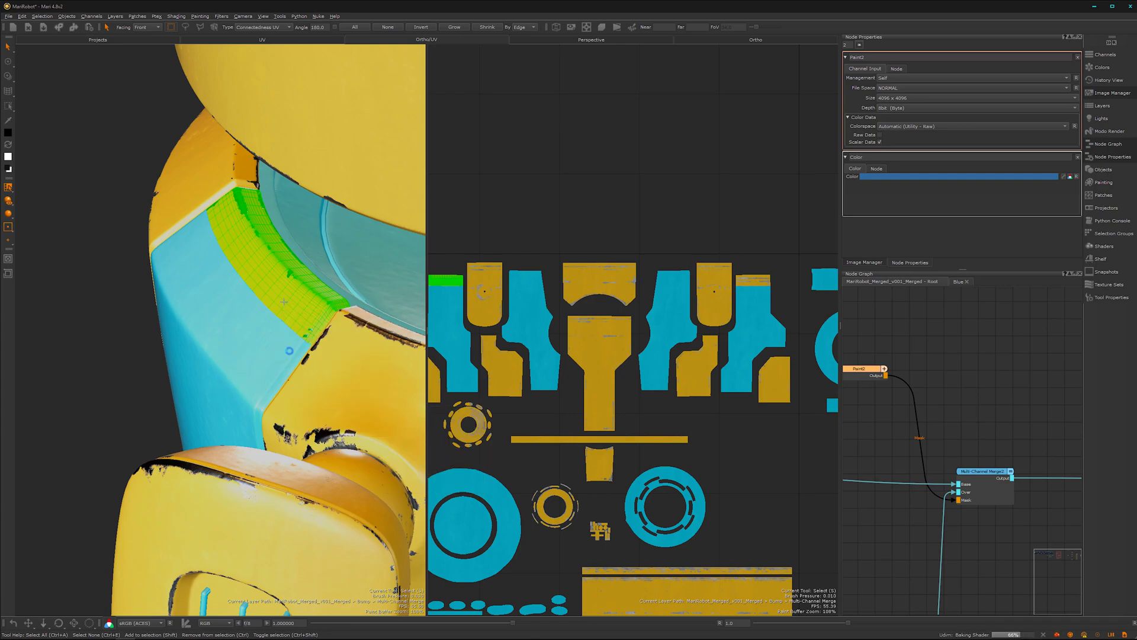
- Fill the matching top strip above the stepped panel on the other side of the torso's back with white
{"action": "right_click_drag", "start_coordinate": [292, 342], "coordinate": [213, 356], "text": "alt"}
{"action": "left_click_drag", "start_coordinate": [213, 355], "coordinate": [319, 397], "text": "alt"}
{"action": "middle_click_drag", "start_coordinate": [300, 401], "coordinate": [354, 402], "text": "alt"}
{"action": "right_click_drag", "start_coordinate": [355, 402], "coordinate": [215, 437], "text": "alt"}
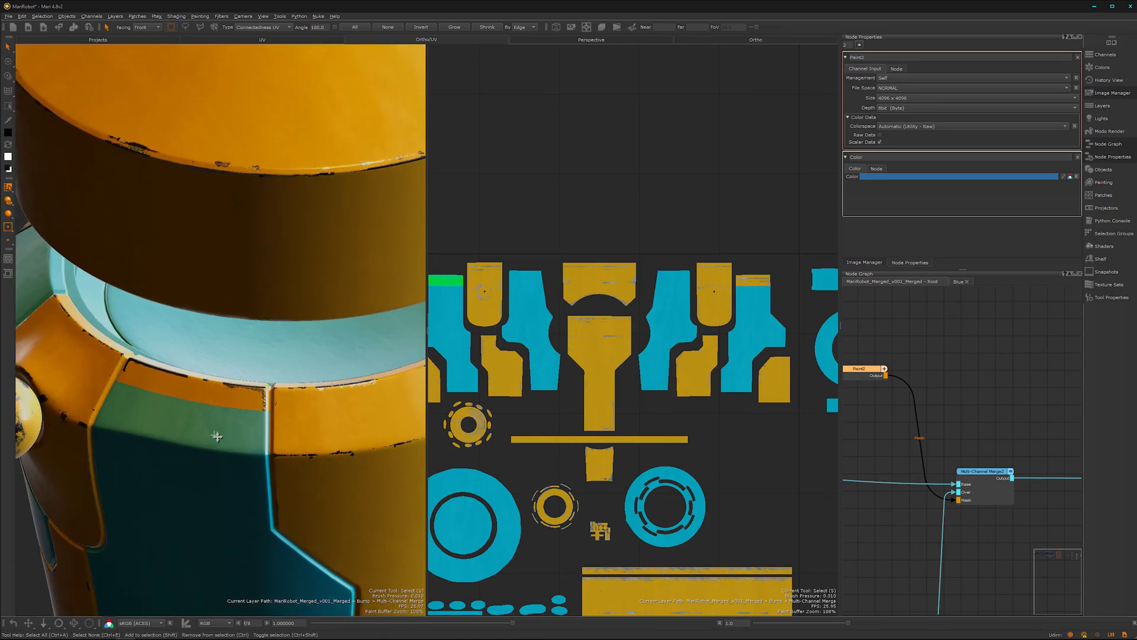
{"action": "middle_click_drag", "start_coordinate": [216, 436], "coordinate": [261, 408], "text": "alt"}
{"action": "left_click", "coordinate": [268, 366]}
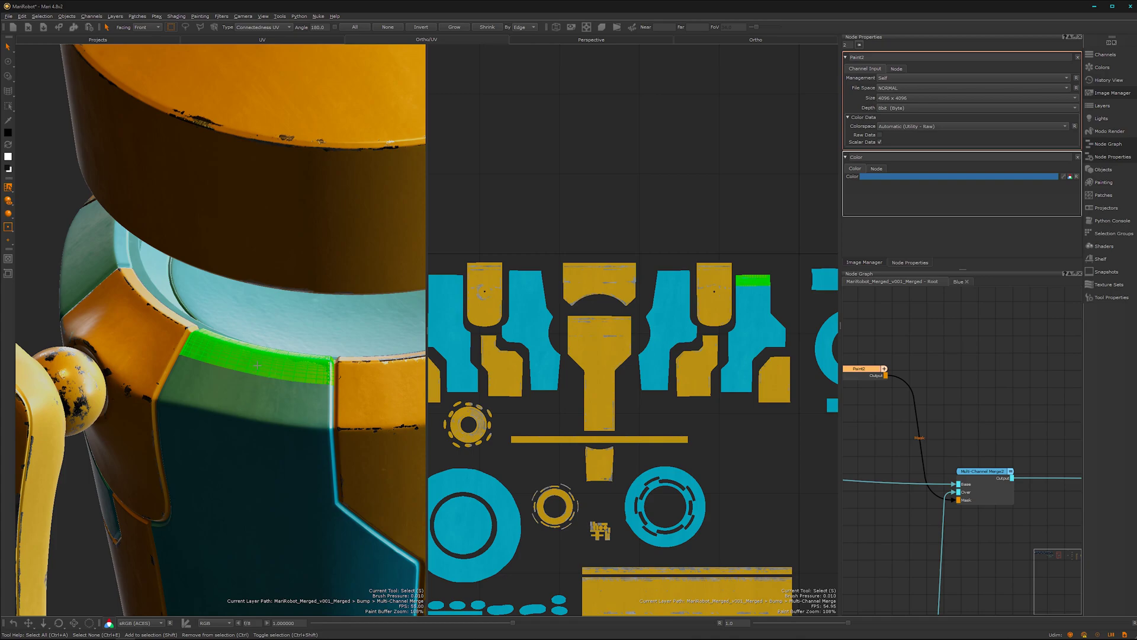
{"action": "right_click", "coordinate": [258, 365]}
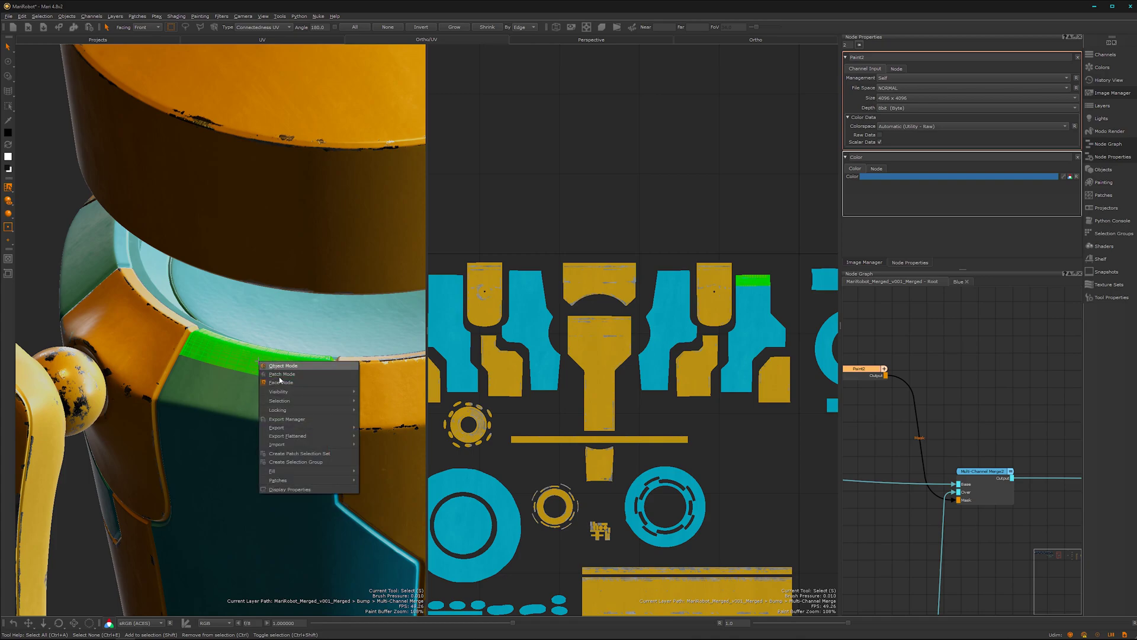
{"action": "mouse_move", "coordinate": [336, 477]}
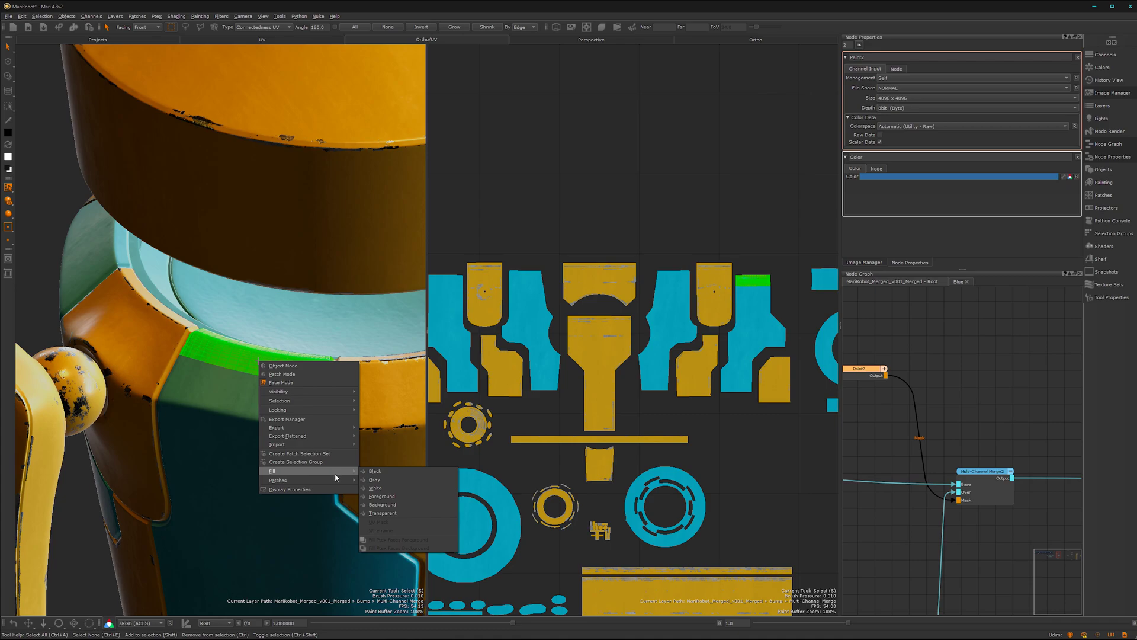
{"action": "left_click", "coordinate": [392, 487]}
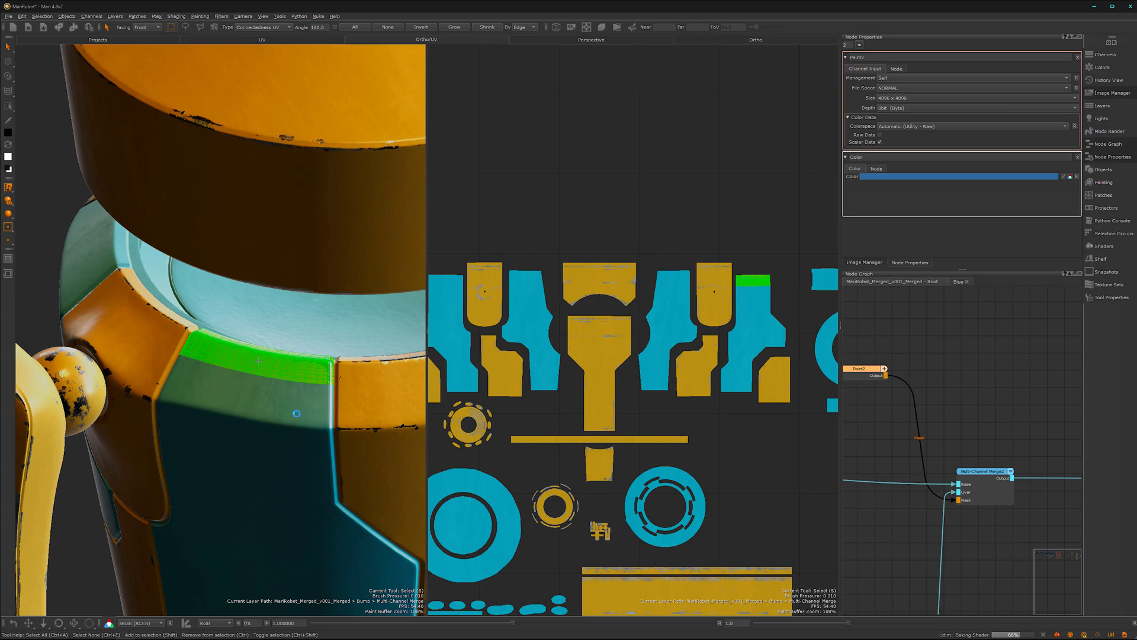
- Examine the blue and yellow panel layout on the whole robot in the Perspective view, from the back round to the front
{"action": "right_click_drag", "start_coordinate": [302, 407], "coordinate": [210, 417], "text": "alt"}
{"action": "middle_click_drag", "start_coordinate": [211, 418], "coordinate": [181, 423], "text": "alt"}
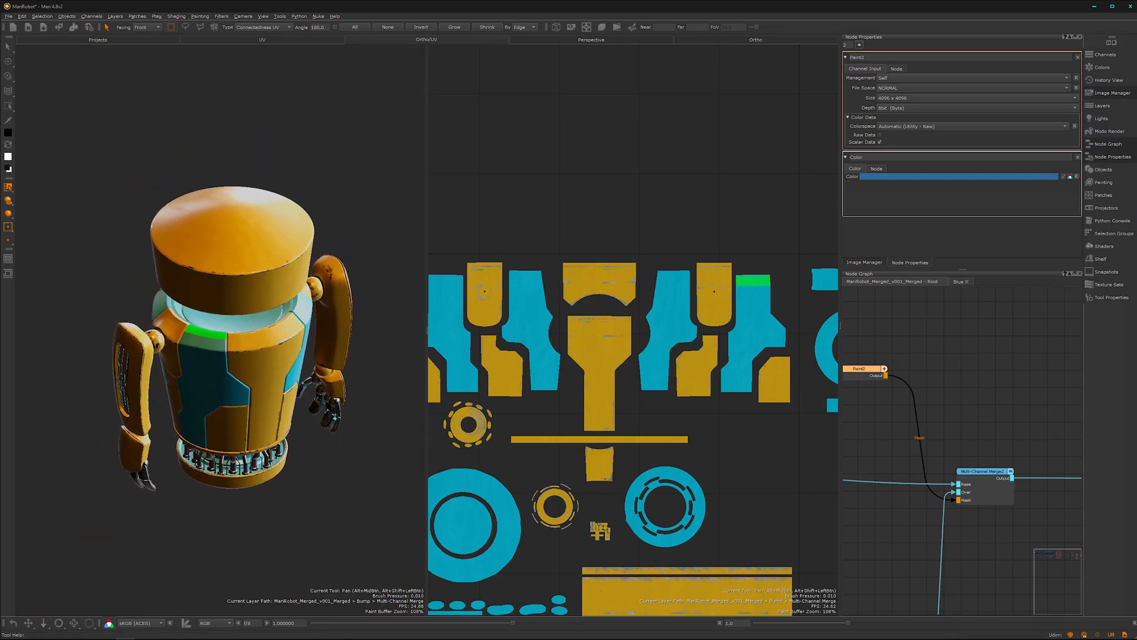
{"action": "left_click_drag", "start_coordinate": [181, 423], "coordinate": [327, 399], "text": "alt"}
{"action": "middle_click_drag", "start_coordinate": [327, 398], "coordinate": [367, 381], "text": "alt"}
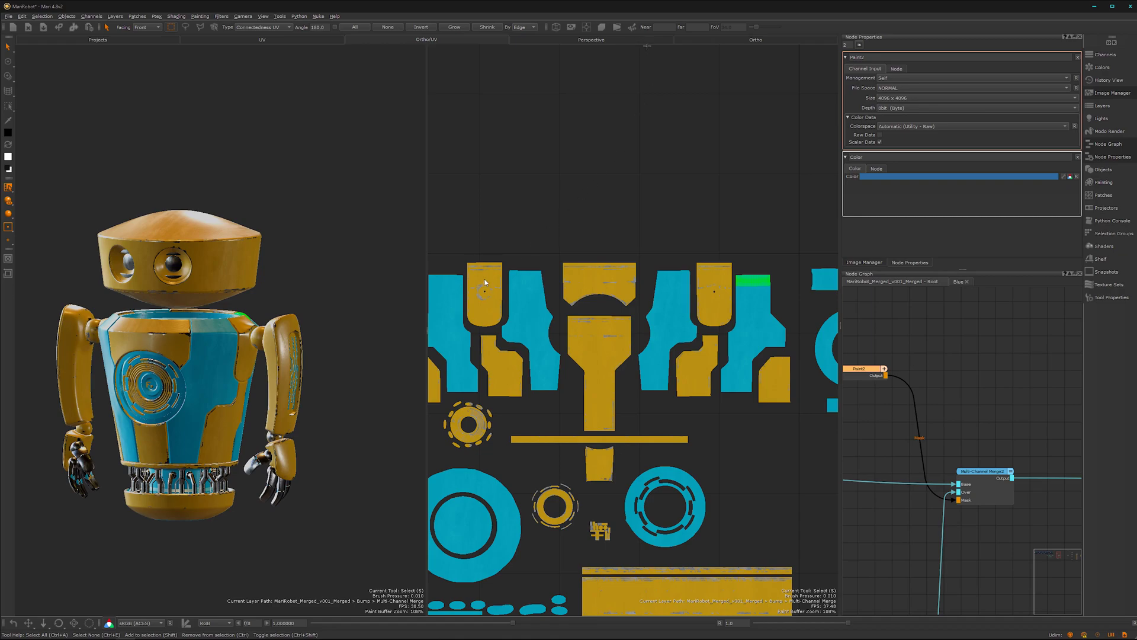
{"action": "key", "text": "F9"}
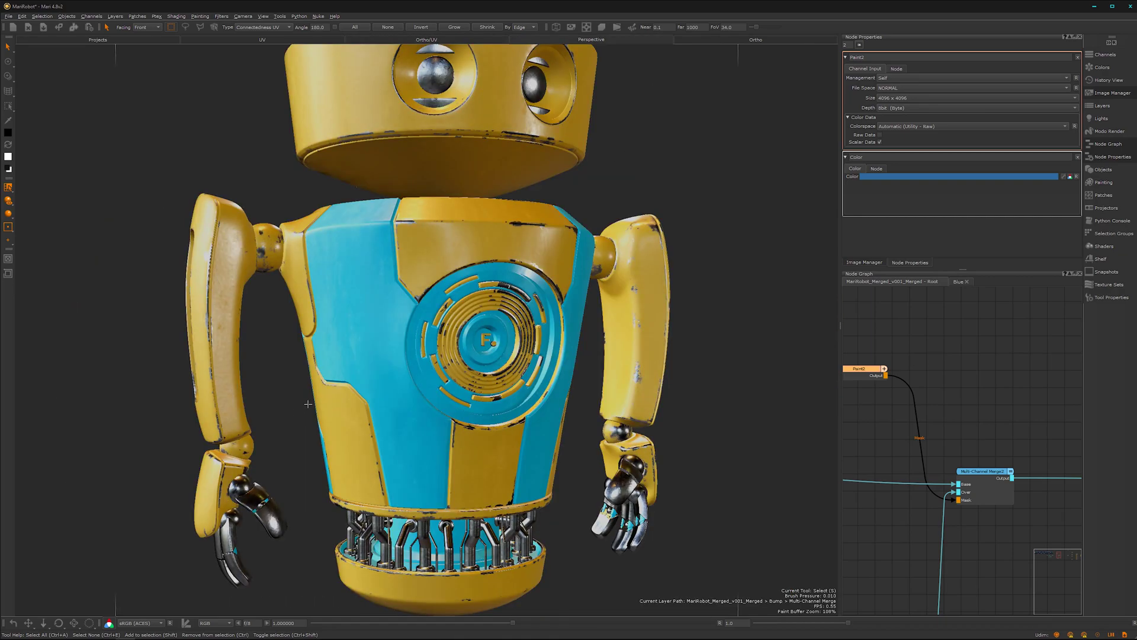
{"action": "middle_click_drag", "start_coordinate": [413, 364], "coordinate": [351, 348], "text": "alt"}
{"action": "left_click_drag", "start_coordinate": [351, 348], "coordinate": [379, 351], "text": "alt"}
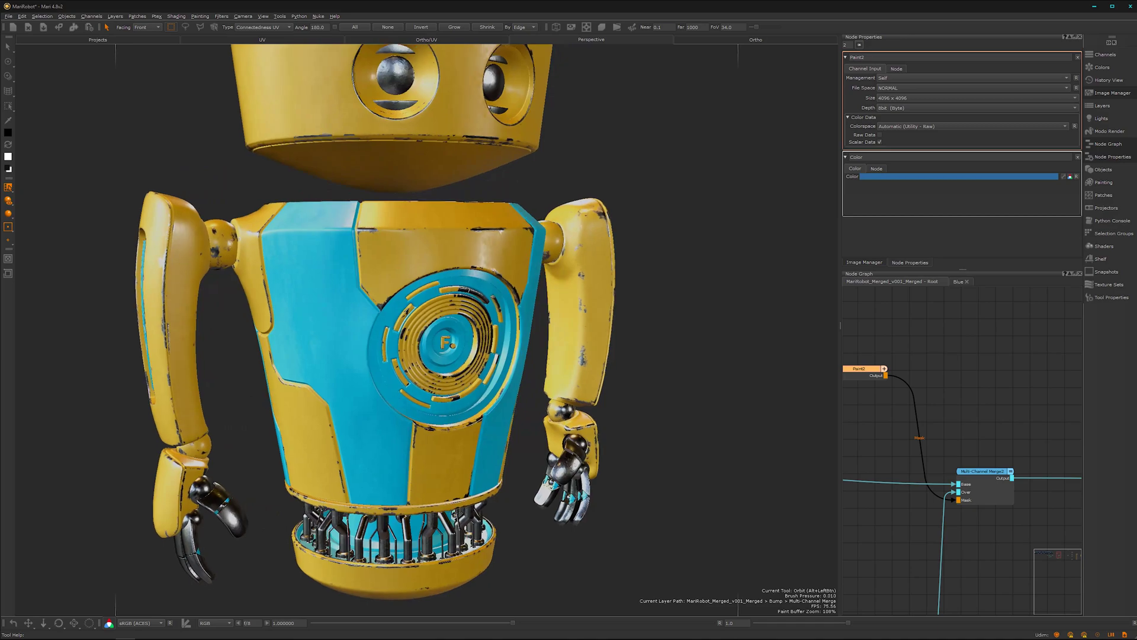
{"action": "right_click_drag", "start_coordinate": [379, 351], "coordinate": [459, 353], "text": "alt"}
{"action": "scroll", "coordinate": [457, 351], "scroll_direction": "up", "scroll_amount": 1}
{"action": "key", "text": "s"}
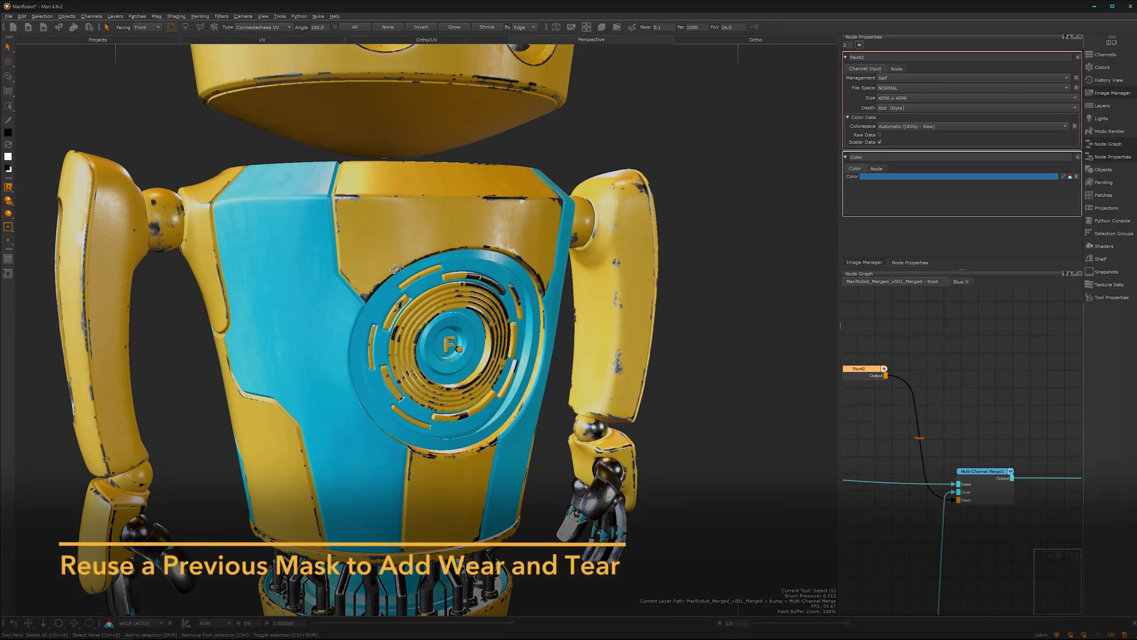
{"action": "scroll", "coordinate": [344, 331], "scroll_direction": "up", "scroll_amount": 3}
{"action": "middle_click_drag", "start_coordinate": [366, 262], "coordinate": [376, 401], "text": "alt"}
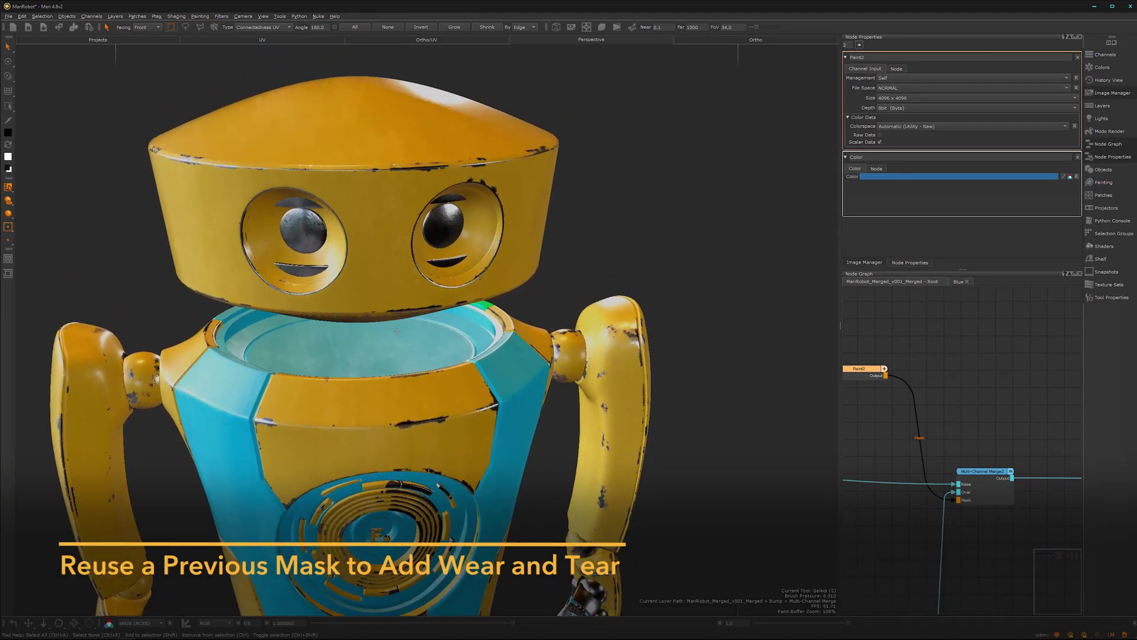
{"action": "left_click_drag", "start_coordinate": [397, 331], "coordinate": [392, 278], "text": "alt"}
{"action": "middle_click_drag", "start_coordinate": [392, 278], "coordinate": [383, 260], "text": "alt"}
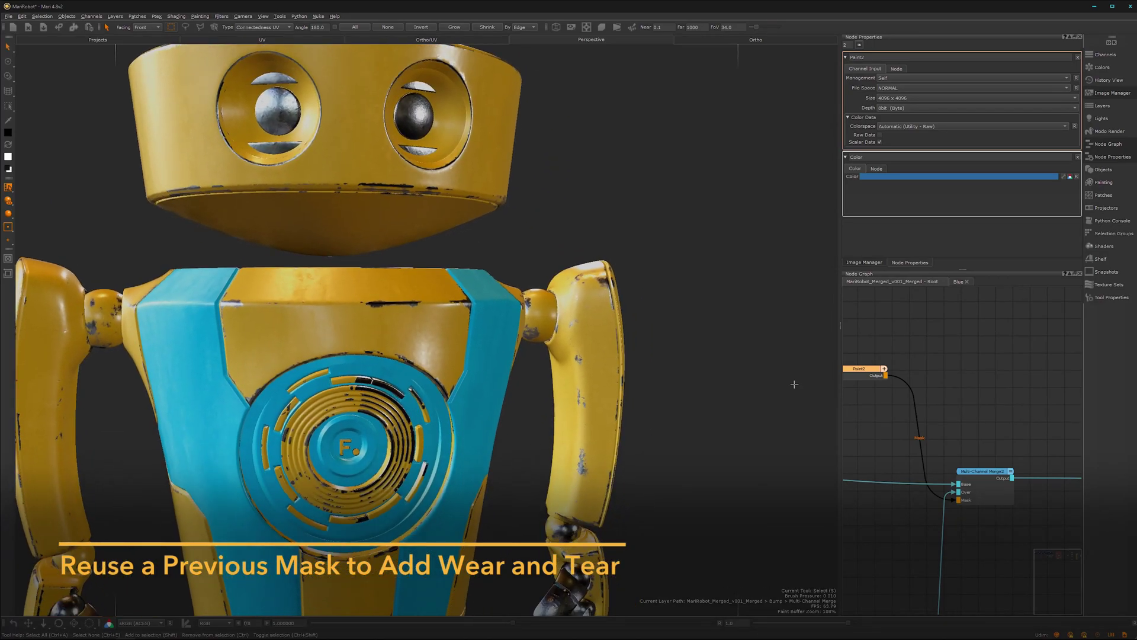
- Add a Merge node beside the Paint2 mask, with Paint2 feeding Over and the previous wear mask from the blue backdrop feeding Base
{"action": "left_click_drag", "start_coordinate": [840, 325], "coordinate": [593, 357]}
{"action": "right_click_drag", "start_coordinate": [770, 450], "coordinate": [619, 441], "text": "alt"}
{"action": "mouse_move", "coordinate": [723, 451]}
{"action": "middle_mouse_down", "text": "alt"}
{"action": "mouse_move", "coordinate": [829, 477]}
{"action": "mouse_move", "coordinate": [753, 495]}
{"action": "middle_mouse_up", "text": "alt"}
{"action": "right_click_drag", "start_coordinate": [757, 497], "coordinate": [813, 440], "text": "alt"}
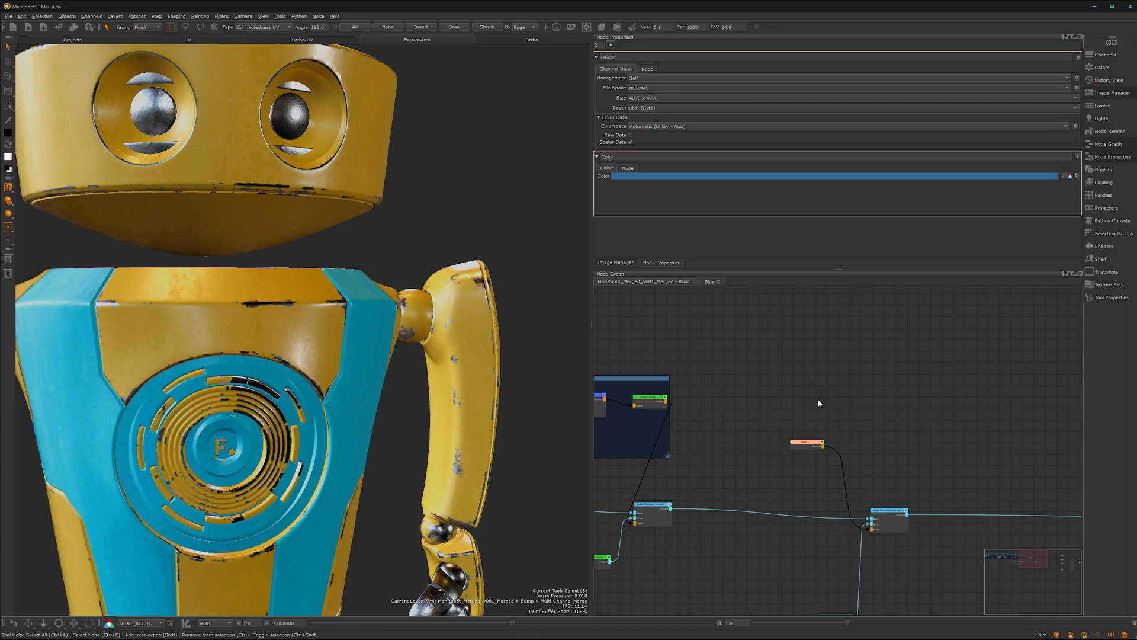
{"action": "key", "text": "m"}
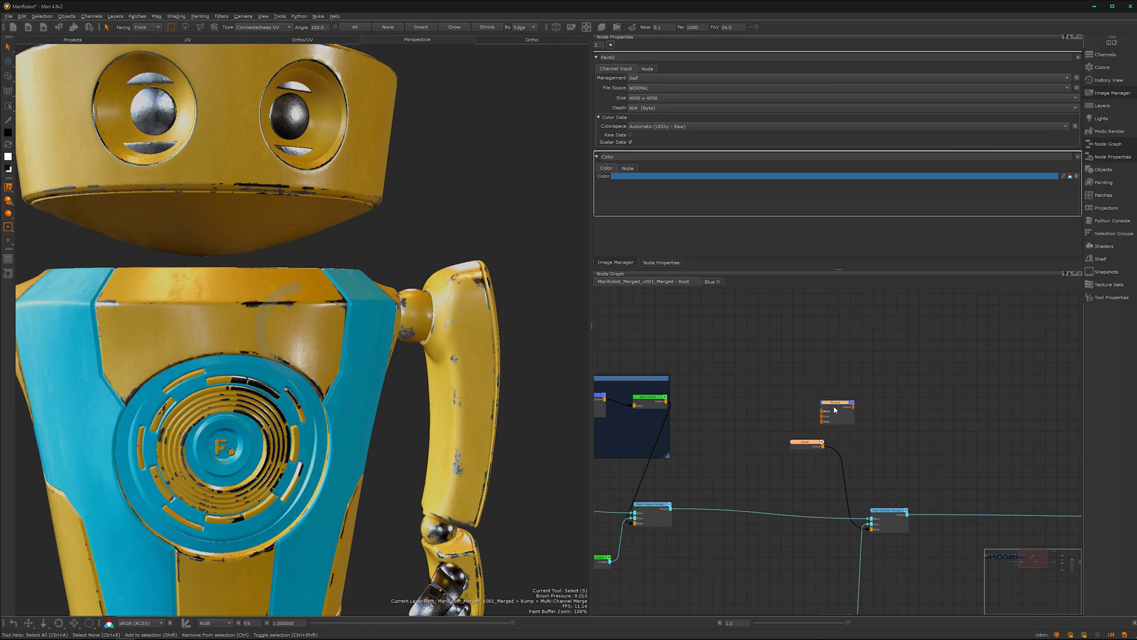
{"action": "left_click_drag", "start_coordinate": [837, 403], "coordinate": [846, 401]}
{"action": "mouse_move", "coordinate": [804, 448]}
{"action": "left_mouse_down"}
{"action": "mouse_move", "coordinate": [777, 455]}
{"action": "mouse_move", "coordinate": [801, 449]}
{"action": "mouse_move", "coordinate": [835, 407]}
{"action": "left_mouse_up"}
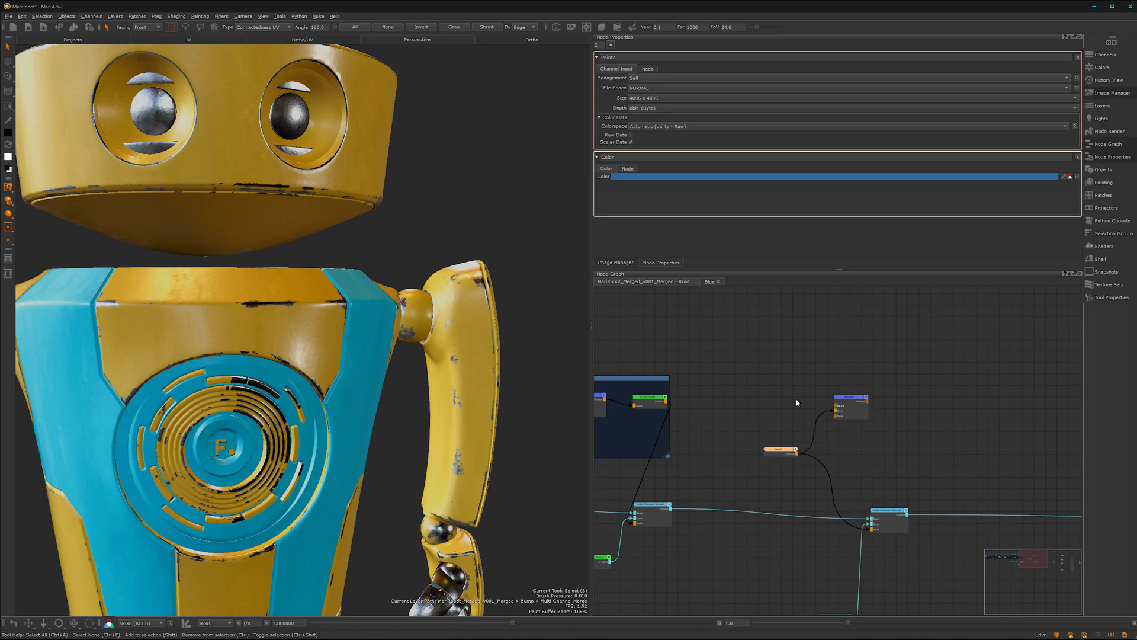
{"action": "left_click_drag", "start_coordinate": [669, 407], "coordinate": [837, 408]}
- Set the new Merge node's blending mode to Multiply
{"action": "left_click", "coordinate": [850, 400]}
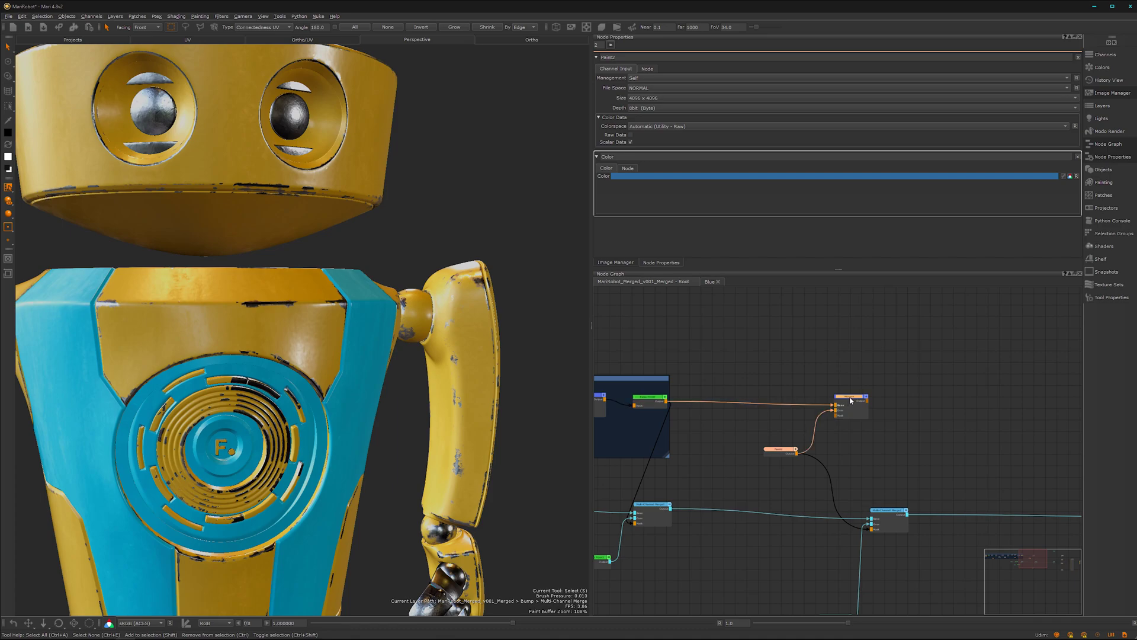
{"action": "double_click", "coordinate": [849, 401]}
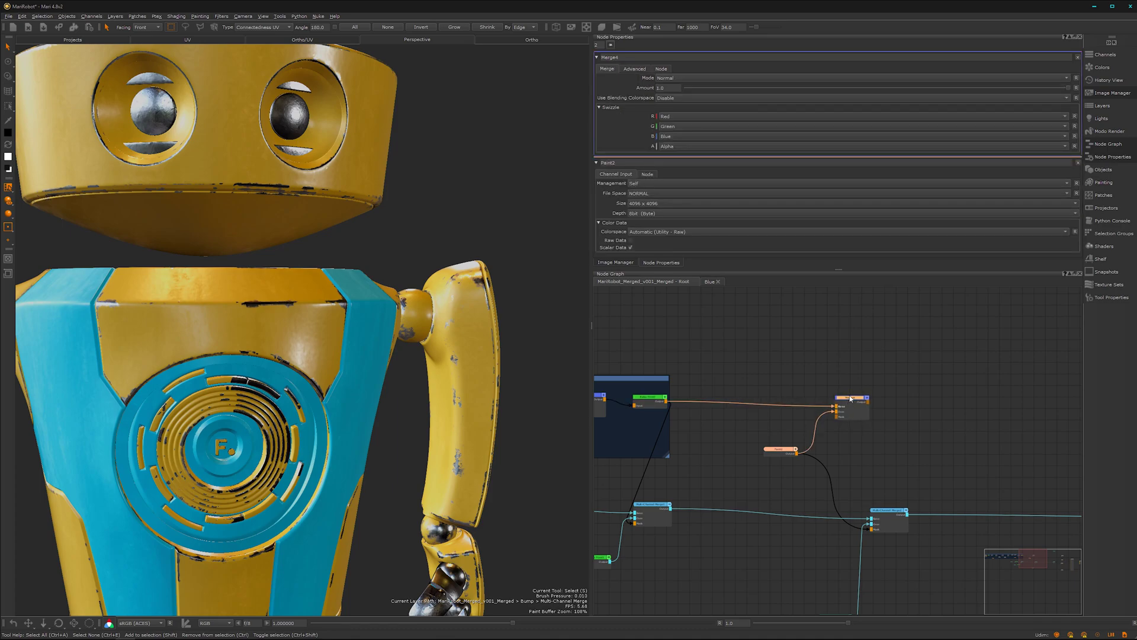
{"action": "left_click", "coordinate": [936, 80]}
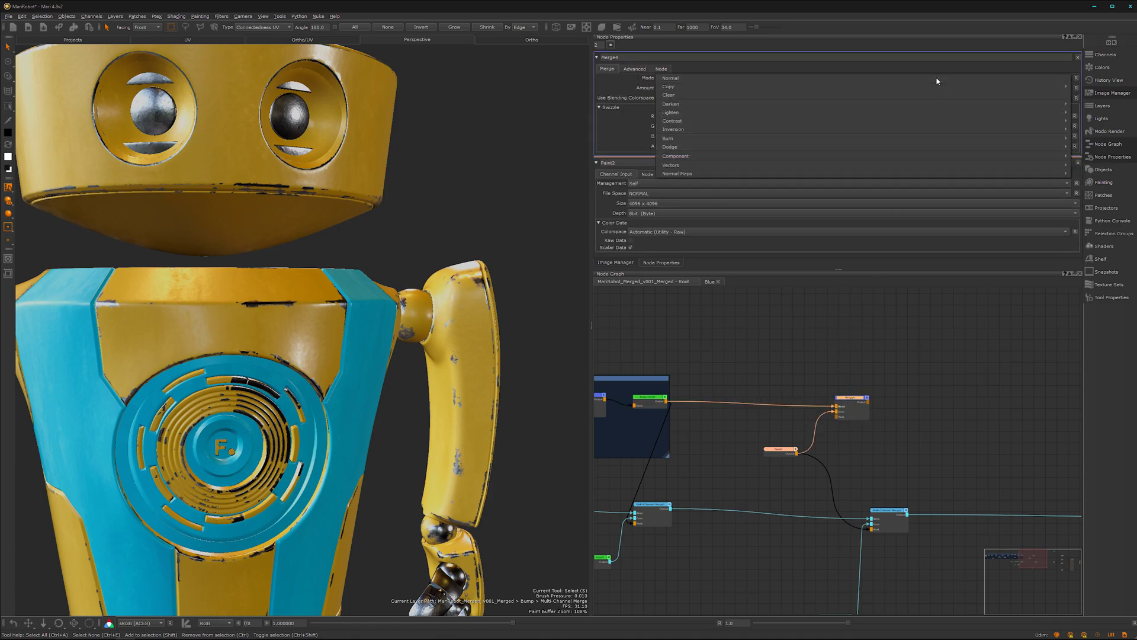
{"action": "mouse_move", "coordinate": [1003, 109]}
{"action": "left_click", "coordinate": [1087, 112]}
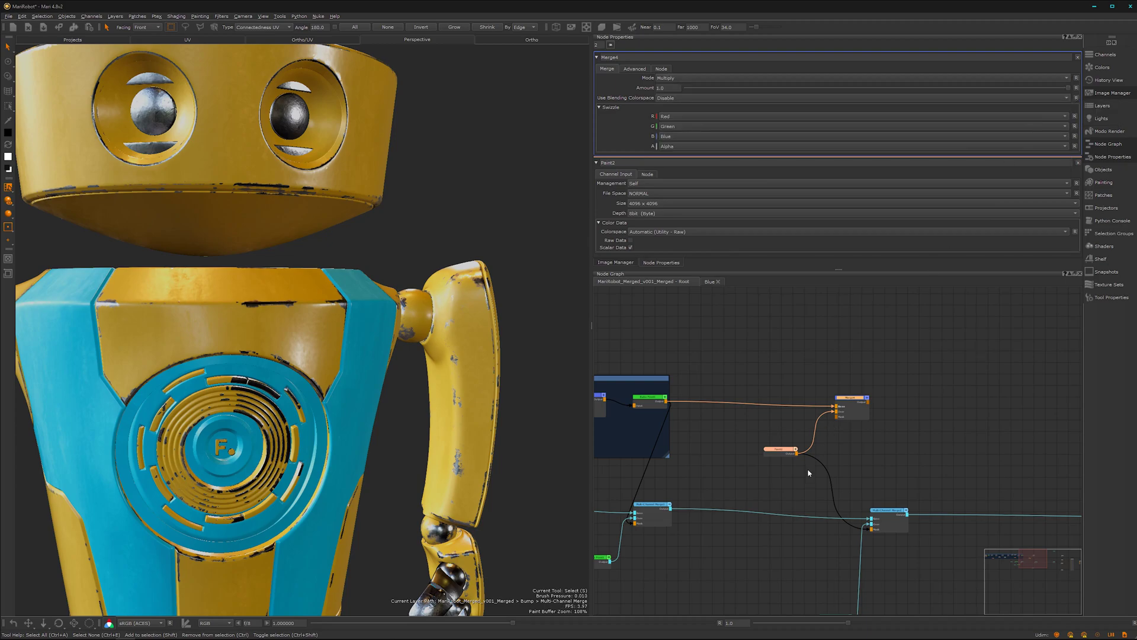
- Replace Paint2's direct link to the blue material's Multi-Channel Merge mask with the output of the new Merge node
{"action": "left_click", "coordinate": [815, 457]}
{"action": "key", "text": "Delete"}
{"action": "mouse_move", "coordinate": [813, 456]}
{"action": "left_mouse_down"}
{"action": "mouse_move", "coordinate": [873, 431]}
{"action": "mouse_move", "coordinate": [873, 415]}
{"action": "mouse_move", "coordinate": [858, 499]}
{"action": "mouse_move", "coordinate": [869, 404]}
{"action": "left_mouse_up"}
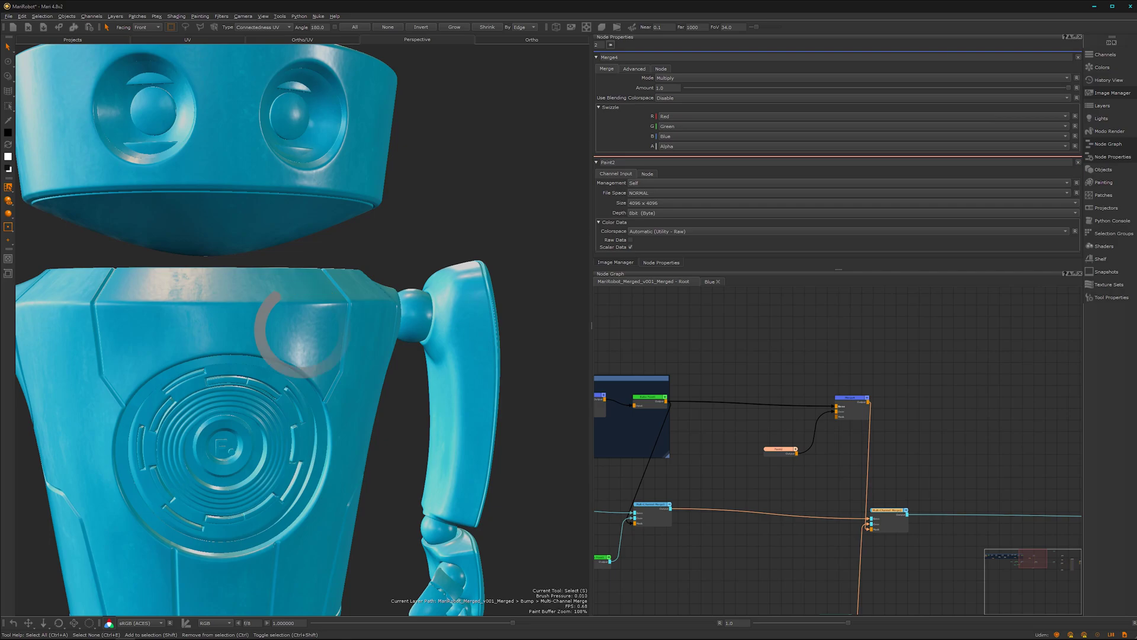
- Examine the edge wear on the blue torso panels, the round emblem and the base from several angles
{"action": "middle_click_drag", "start_coordinate": [242, 398], "coordinate": [323, 262], "text": "alt"}
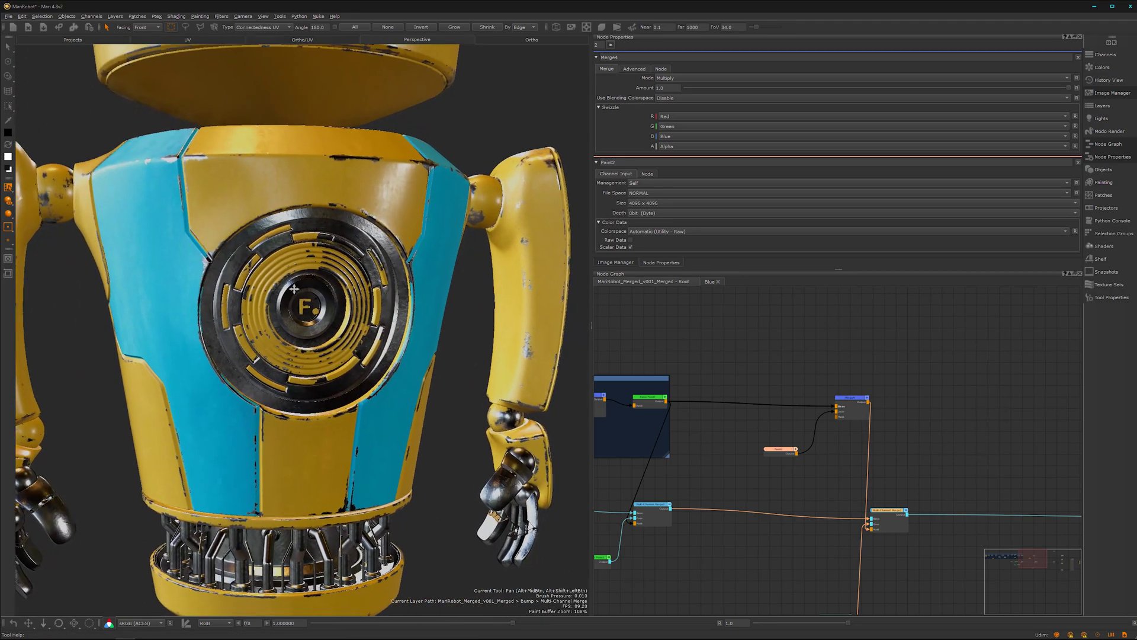
{"action": "left_click_drag", "start_coordinate": [347, 387], "coordinate": [376, 423], "text": "alt"}
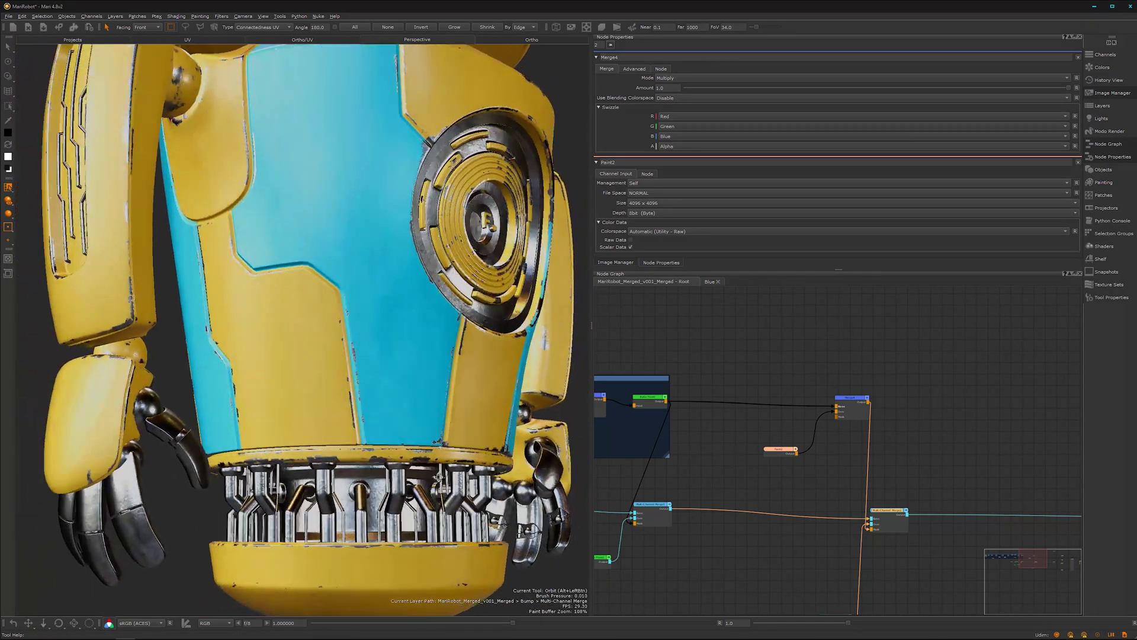
{"action": "left_click_drag", "start_coordinate": [439, 477], "coordinate": [445, 512], "text": "alt"}
{"action": "right_click_drag", "start_coordinate": [444, 512], "coordinate": [362, 426], "text": "alt"}
{"action": "left_click_drag", "start_coordinate": [361, 427], "coordinate": [317, 450], "text": "alt"}
{"action": "right_click_drag", "start_coordinate": [316, 450], "coordinate": [293, 399], "text": "alt"}
{"action": "middle_click_drag", "start_coordinate": [294, 398], "coordinate": [350, 439], "text": "alt"}
{"action": "left_click_drag", "start_coordinate": [350, 438], "coordinate": [325, 389], "text": "alt"}
{"action": "right_click_drag", "start_coordinate": [325, 389], "coordinate": [367, 425], "text": "alt"}
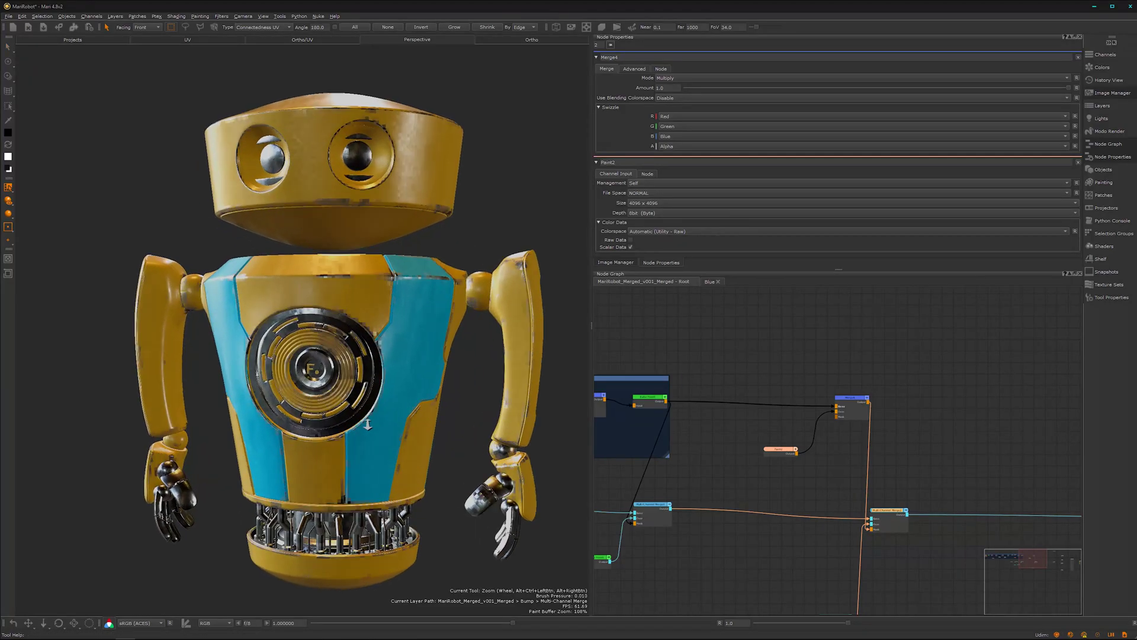
{"action": "scroll", "coordinate": [367, 424], "scroll_direction": "up", "scroll_amount": 5}
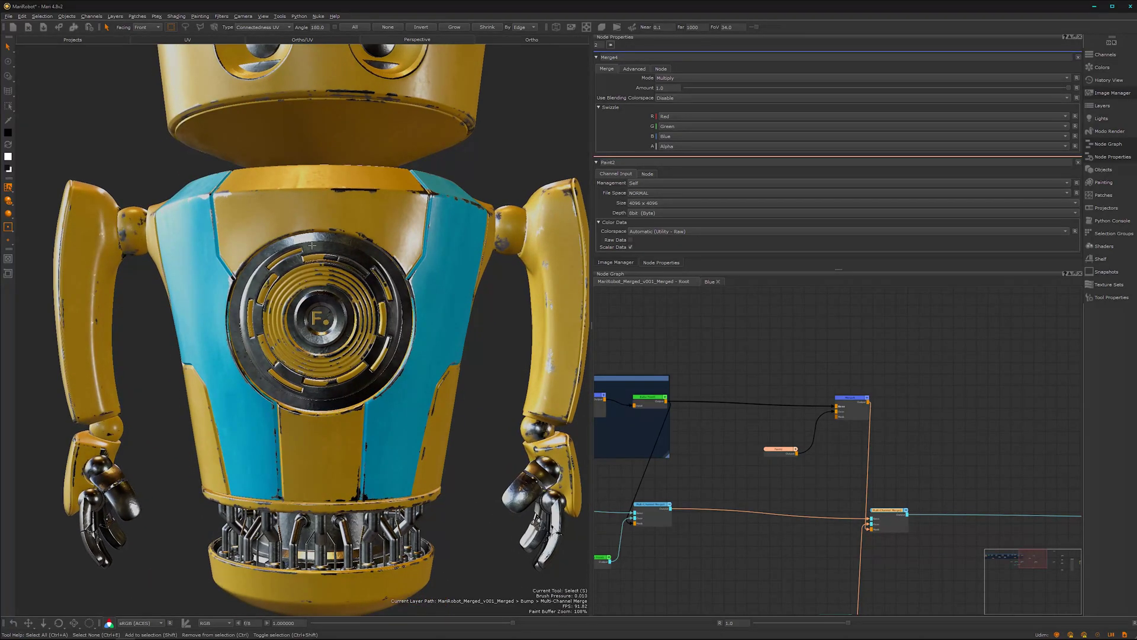
- Review the Red, Metal, Grey, Eyes and Chrome selection groups on the robot, and select the Blue group
{"action": "left_click", "coordinate": [1104, 235]}
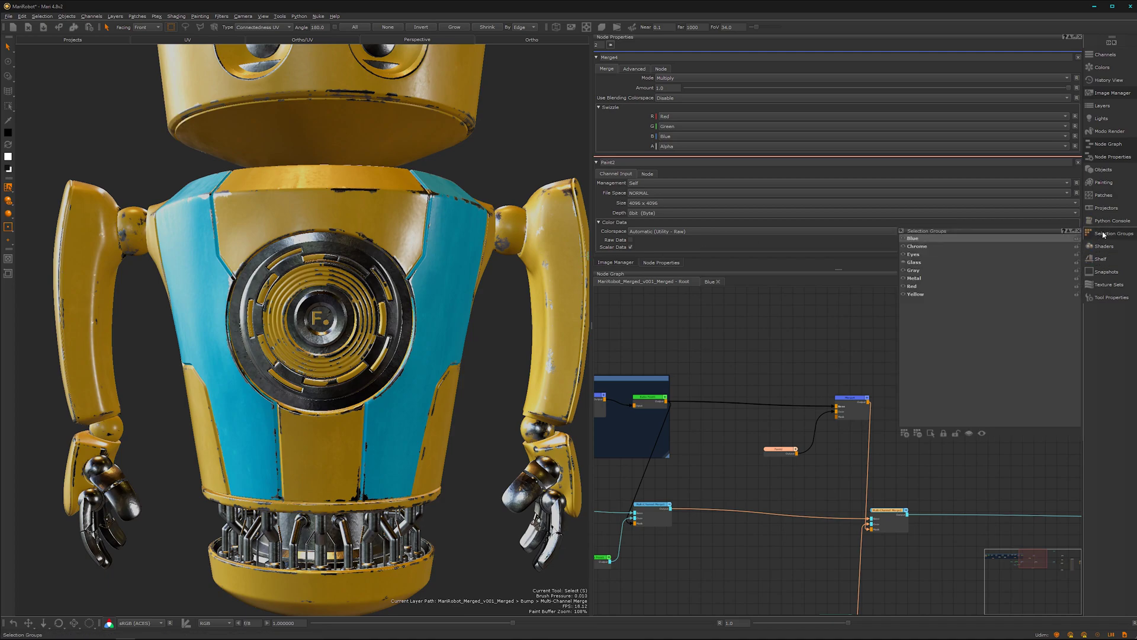
{"action": "left_click", "coordinate": [918, 287]}
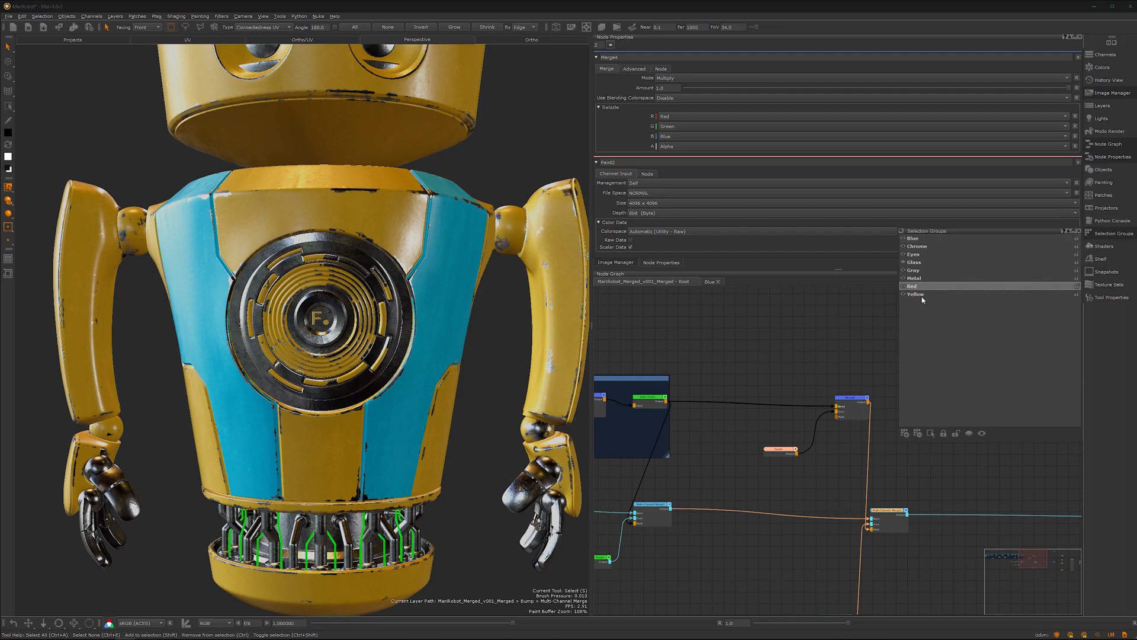
{"action": "left_click", "coordinate": [921, 278]}
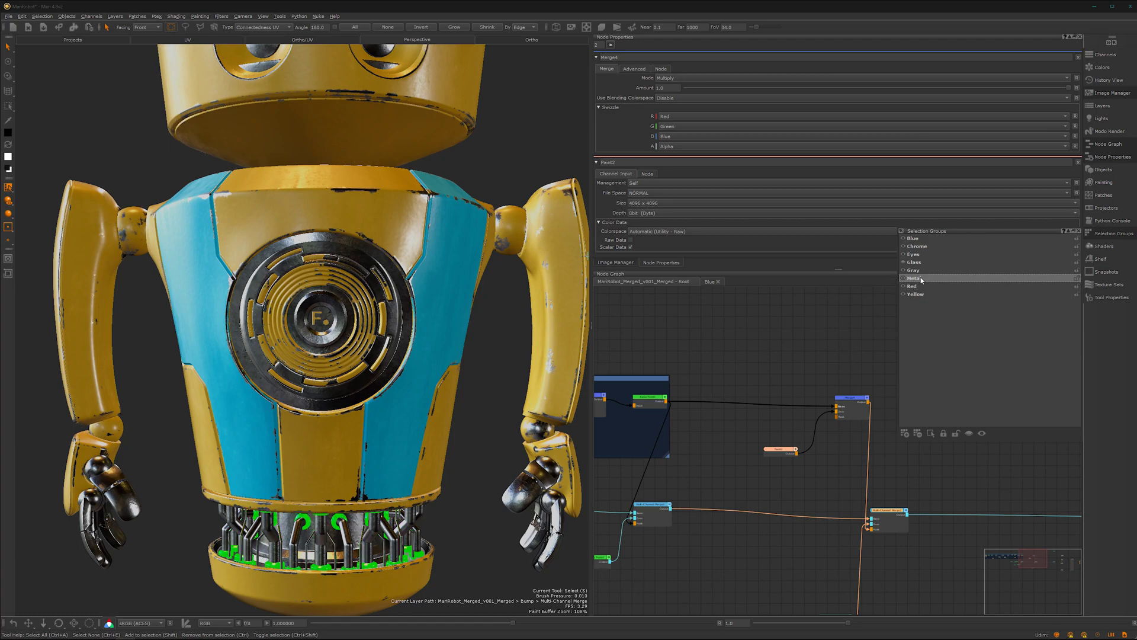
{"action": "left_click", "coordinate": [919, 272]}
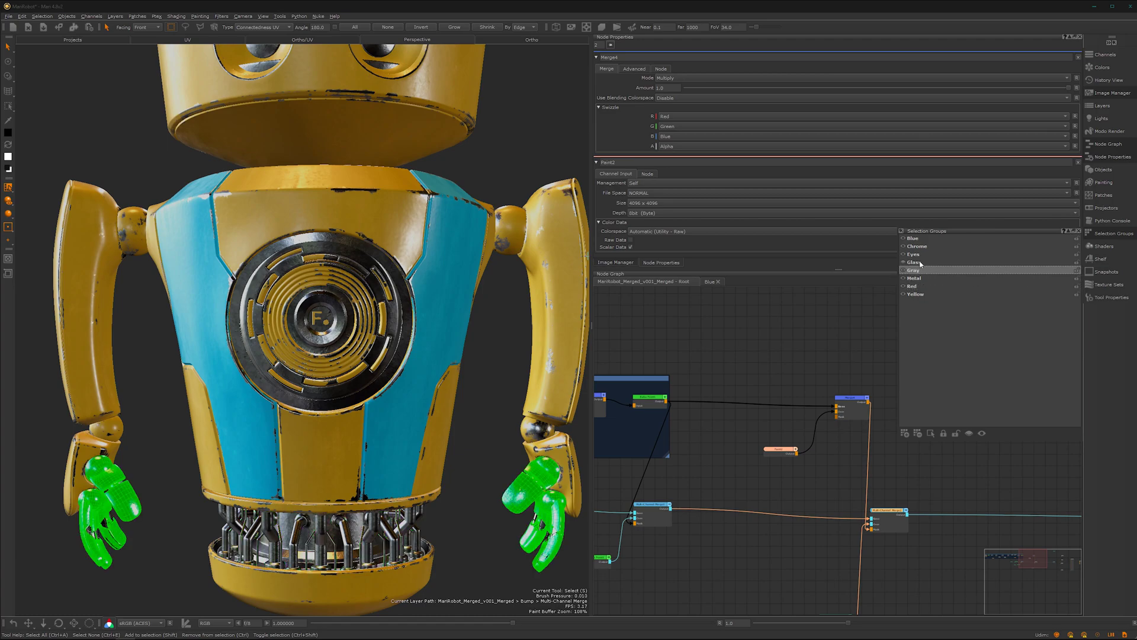
{"action": "left_click", "coordinate": [917, 255]}
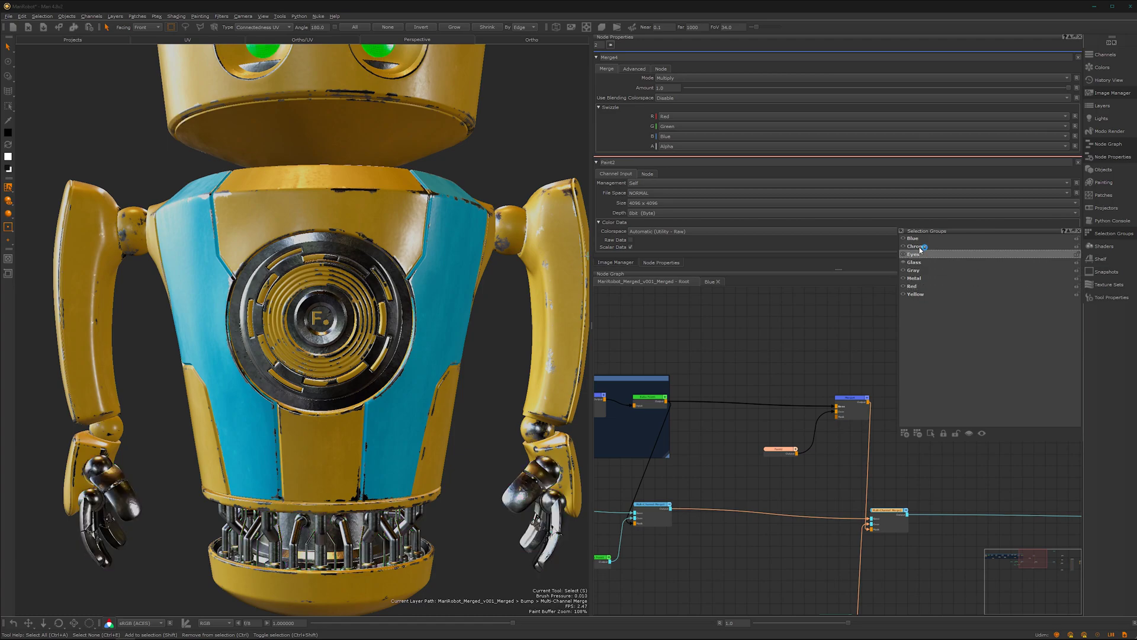
{"action": "left_click", "coordinate": [921, 247]}
{"action": "left_click", "coordinate": [919, 239]}
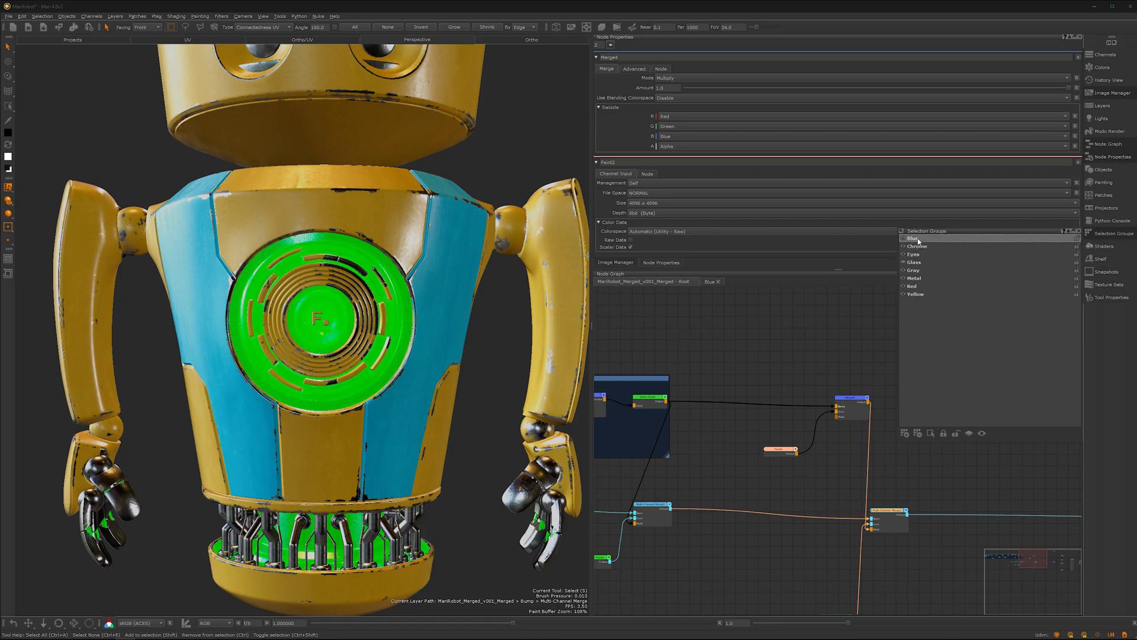
{"action": "left_click_drag", "start_coordinate": [299, 355], "coordinate": [353, 369], "text": "alt"}
{"action": "right_click_drag", "start_coordinate": [354, 368], "coordinate": [393, 303], "text": "alt"}
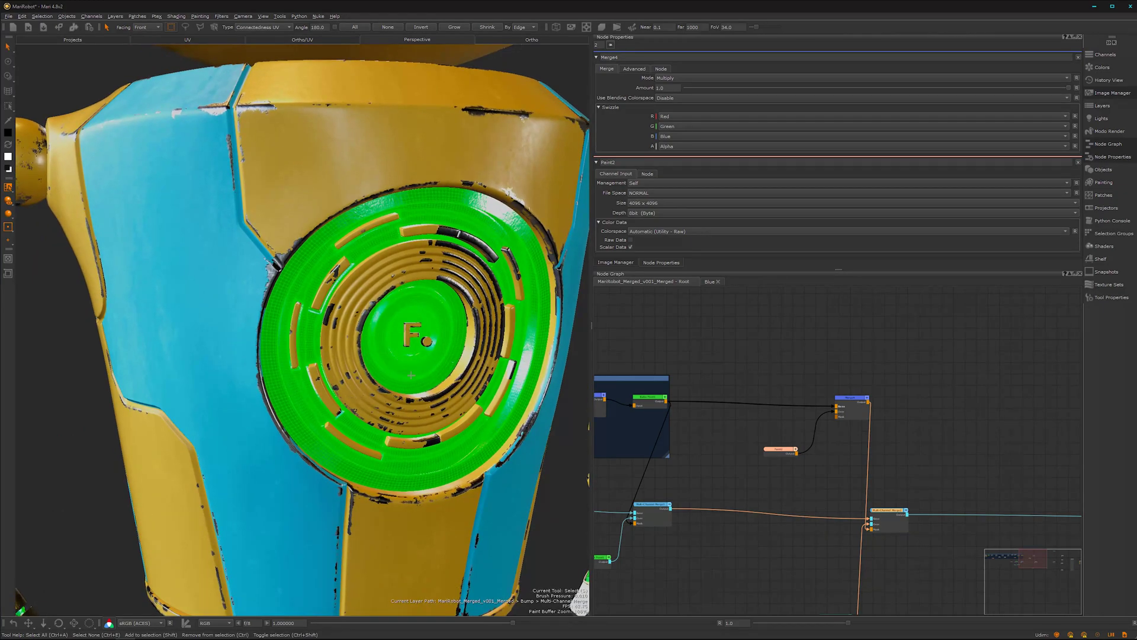
- Fill the selected Blue group's faces with white on the Paint2 mask node and clear the selection
{"action": "right_click_drag", "start_coordinate": [411, 375], "coordinate": [339, 405], "text": "alt"}
{"action": "middle_click_drag", "start_coordinate": [339, 405], "coordinate": [330, 348], "text": "alt"}
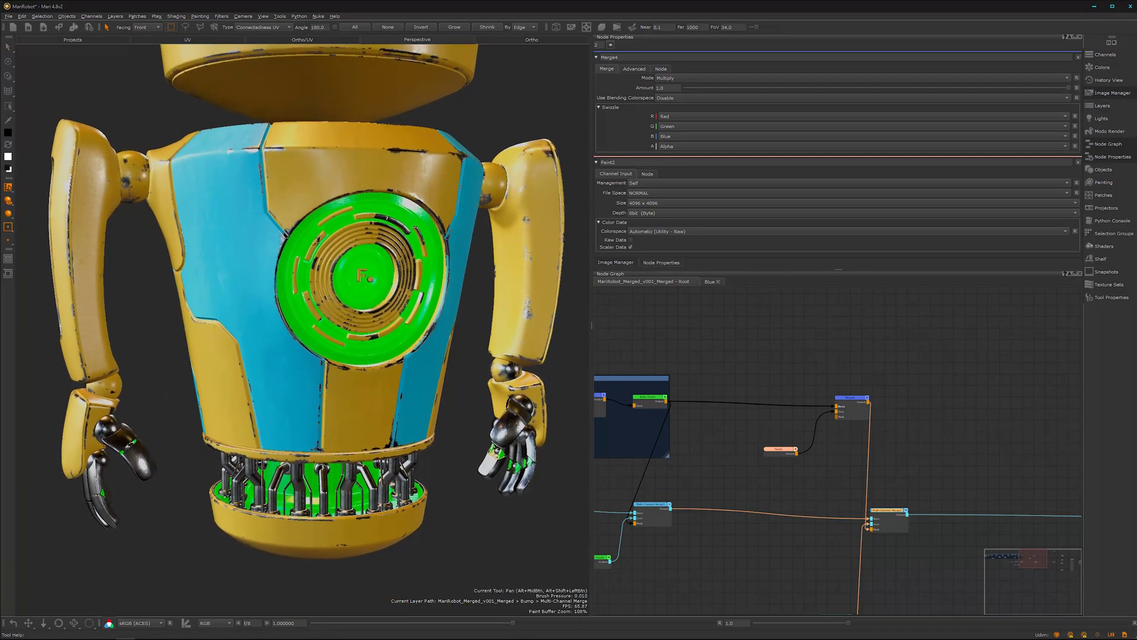
{"action": "left_click", "coordinate": [781, 451]}
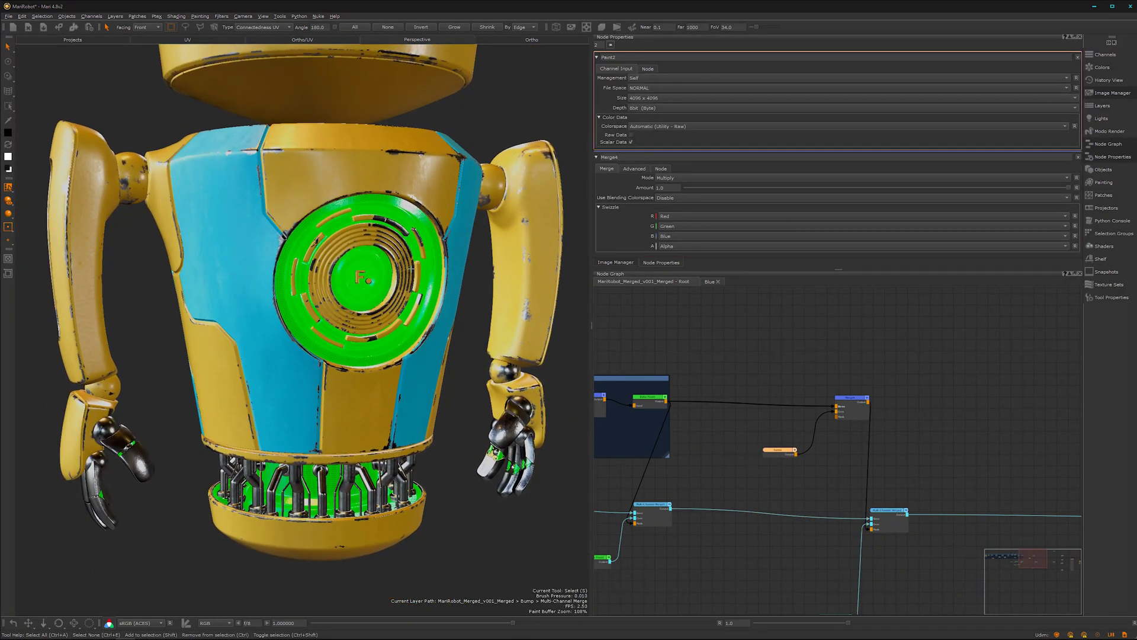
{"action": "right_click", "coordinate": [436, 254]}
{"action": "mouse_move", "coordinate": [515, 373]}
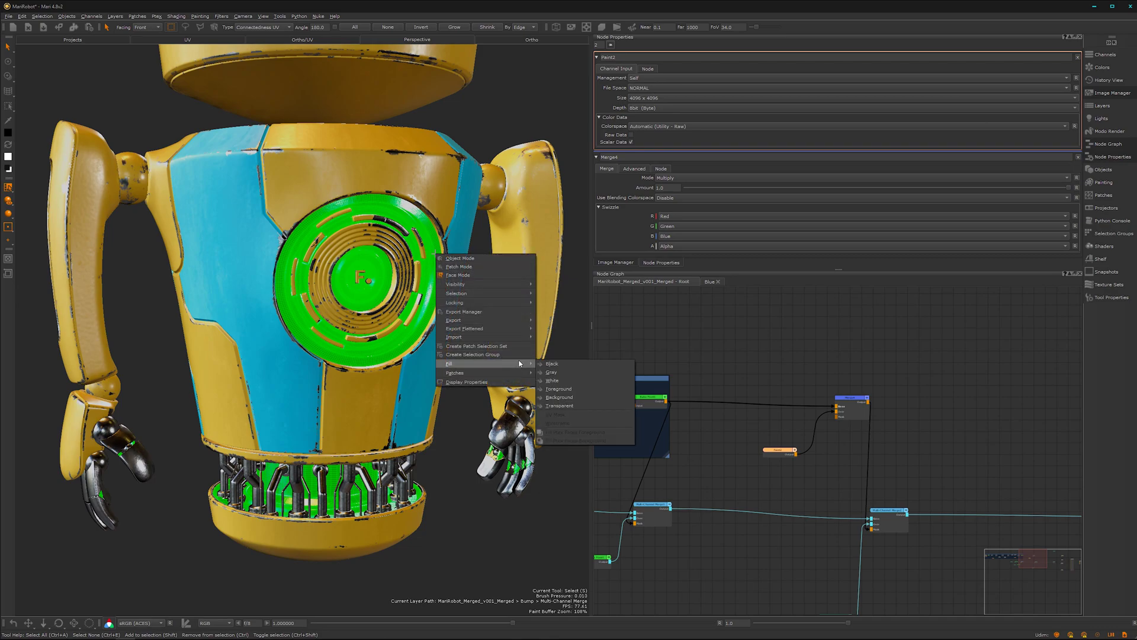
{"action": "left_click", "coordinate": [551, 381]}
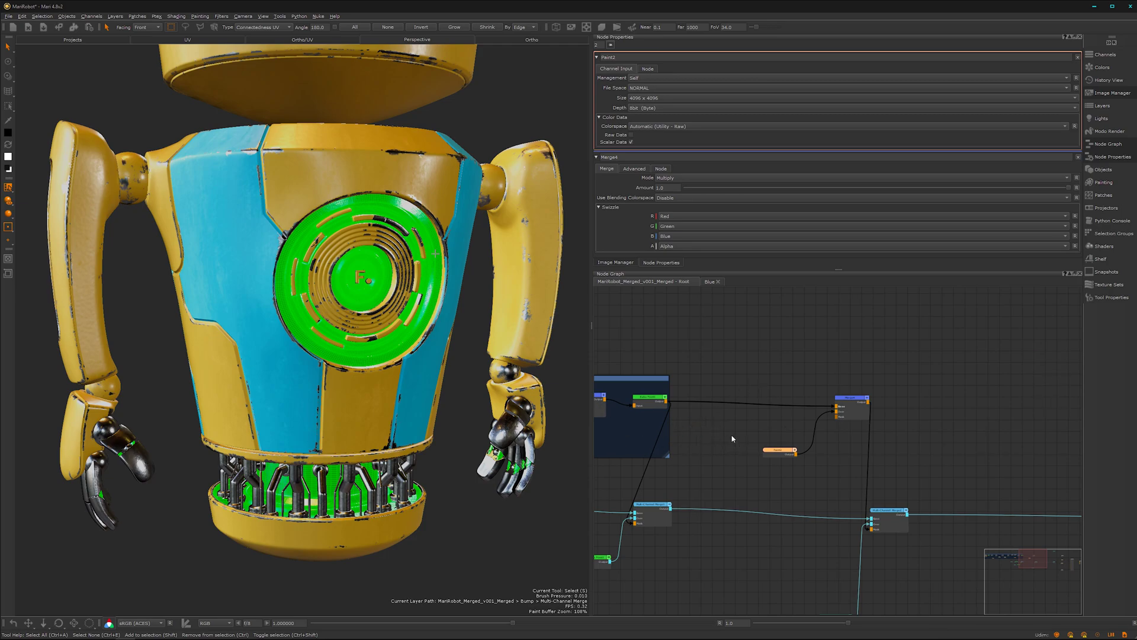
{"action": "left_click", "coordinate": [484, 533]}
- Feed the Multiply Merge node's Base from the node just ahead of the blue backdrop's Merge, bypassing its bake point, and check the emblem's wear
{"action": "middle_click_drag", "start_coordinate": [718, 452], "coordinate": [895, 456]}
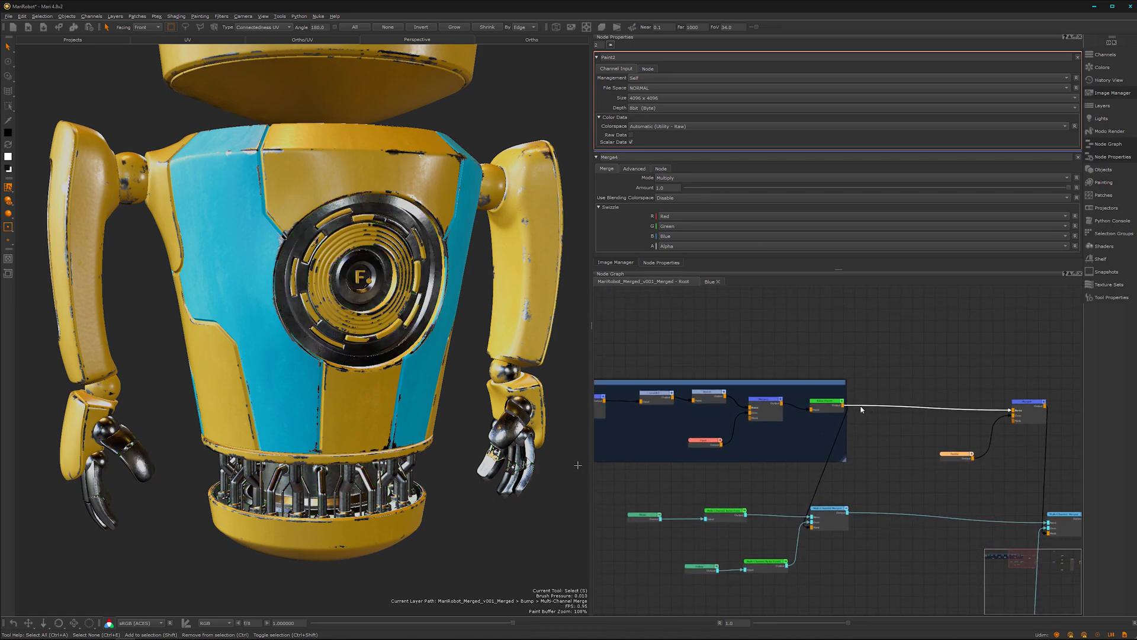
{"action": "left_click_drag", "start_coordinate": [862, 408], "coordinate": [725, 398]}
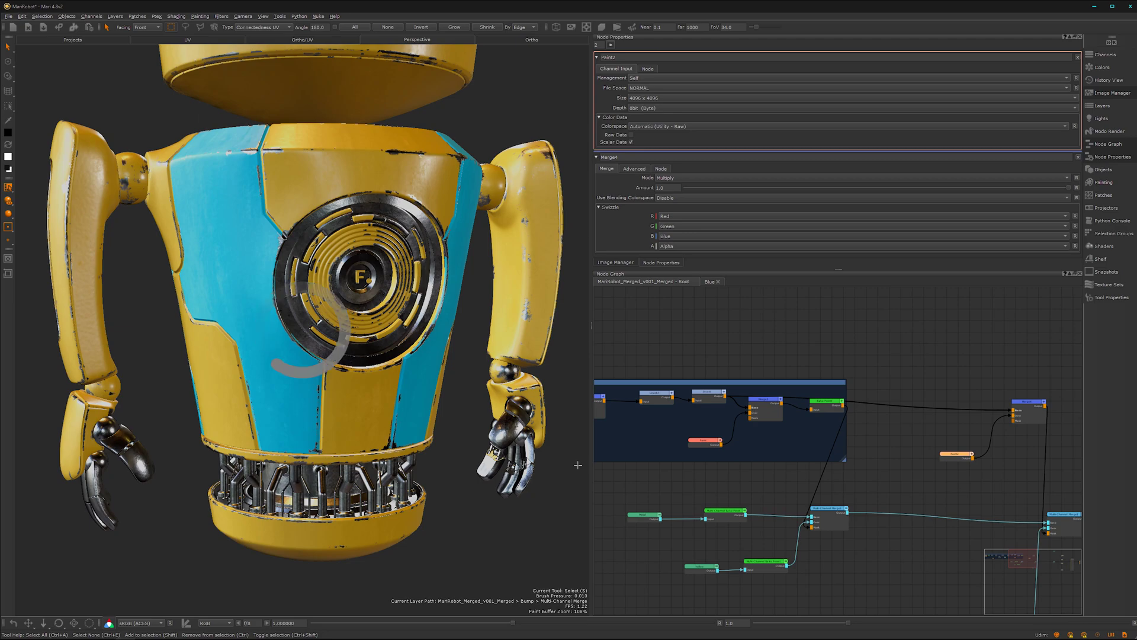
{"action": "left_click_drag", "start_coordinate": [377, 372], "coordinate": [413, 364], "text": "alt"}
{"action": "right_click_drag", "start_coordinate": [413, 364], "coordinate": [394, 370], "text": "alt"}
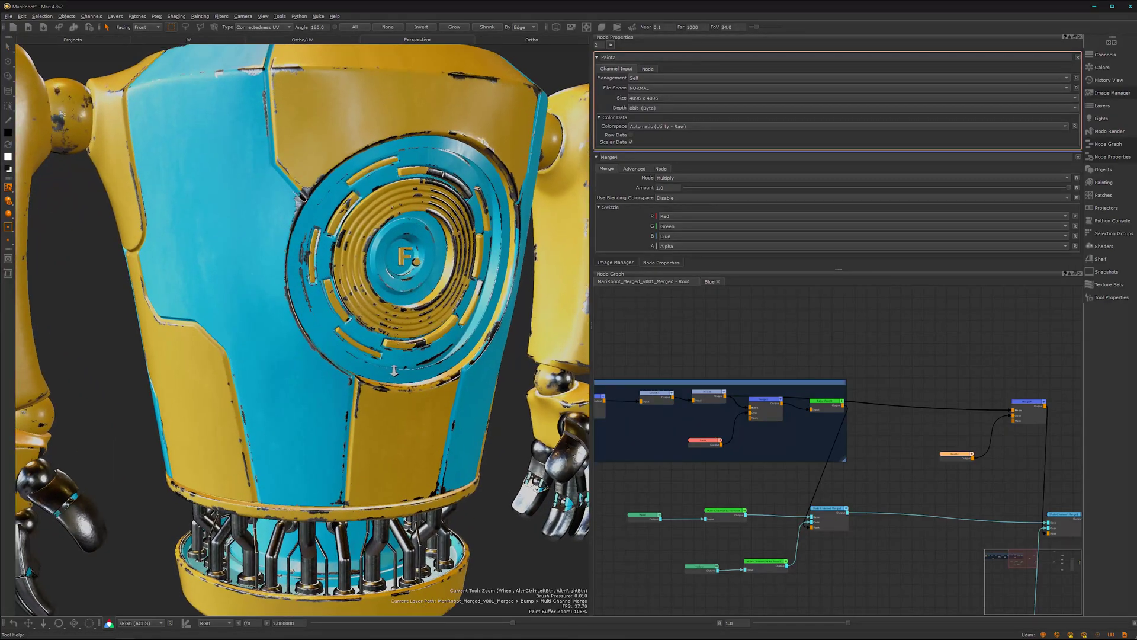
{"action": "scroll", "coordinate": [394, 371], "scroll_direction": "down", "scroll_amount": 3}
{"action": "scroll", "coordinate": [343, 397], "scroll_direction": "down", "scroll_amount": 3}
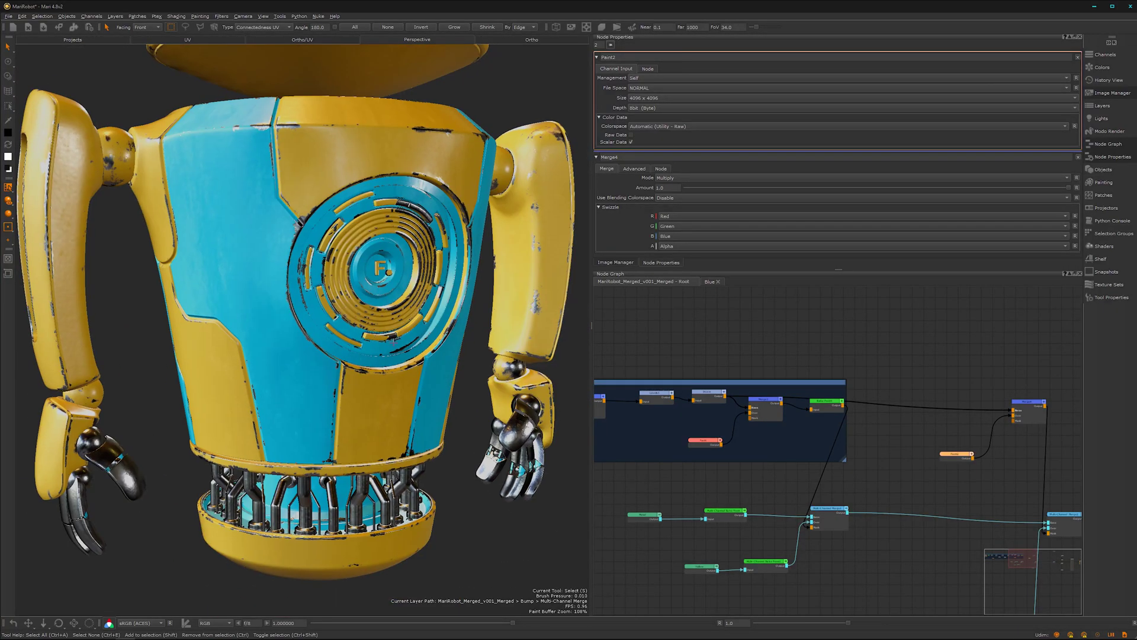
{"action": "middle_click_drag", "start_coordinate": [393, 342], "coordinate": [360, 382], "text": "alt"}
{"action": "left_click_drag", "start_coordinate": [360, 382], "coordinate": [330, 373], "text": "alt"}
{"action": "scroll", "coordinate": [391, 395], "scroll_direction": "down", "scroll_amount": 3}
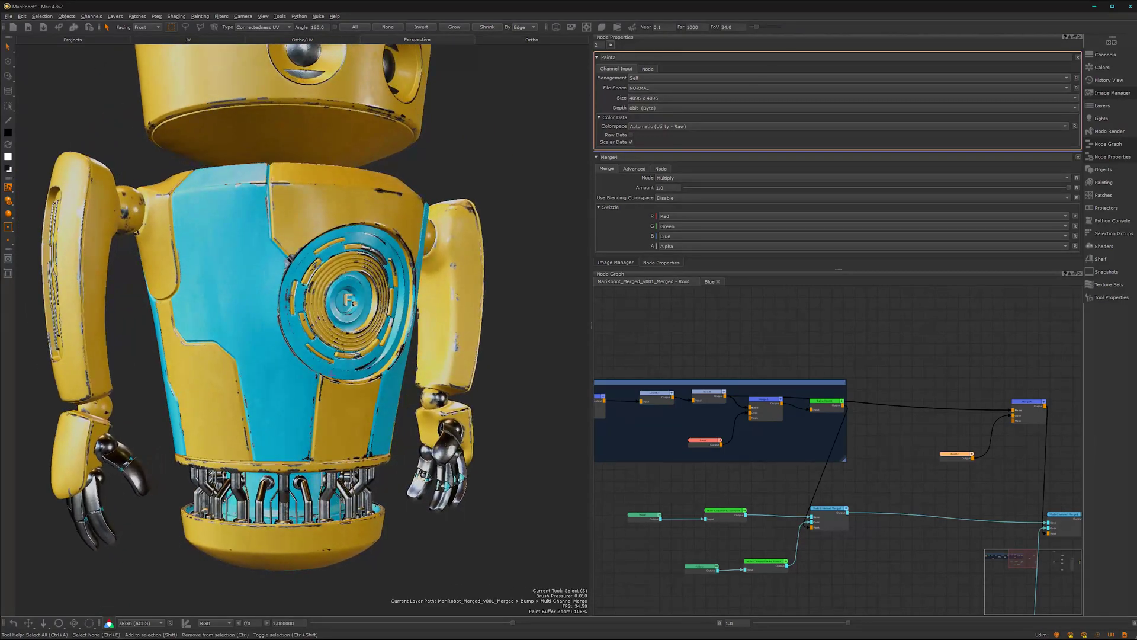
- Inside the Blue group's node graph, adjust the brightness value of the Color1 node feeding the Merge node's Base
{"action": "scroll", "coordinate": [865, 456], "scroll_direction": "up", "scroll_amount": 2}
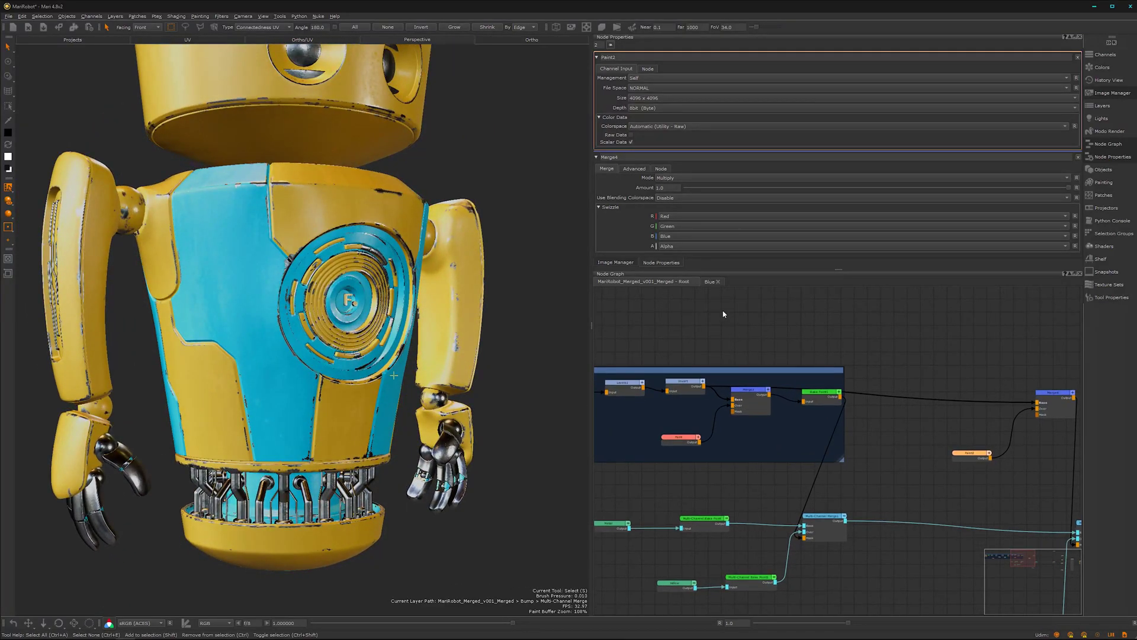
{"action": "left_click", "coordinate": [707, 283]}
{"action": "scroll", "coordinate": [841, 481], "scroll_direction": "down", "scroll_amount": 2}
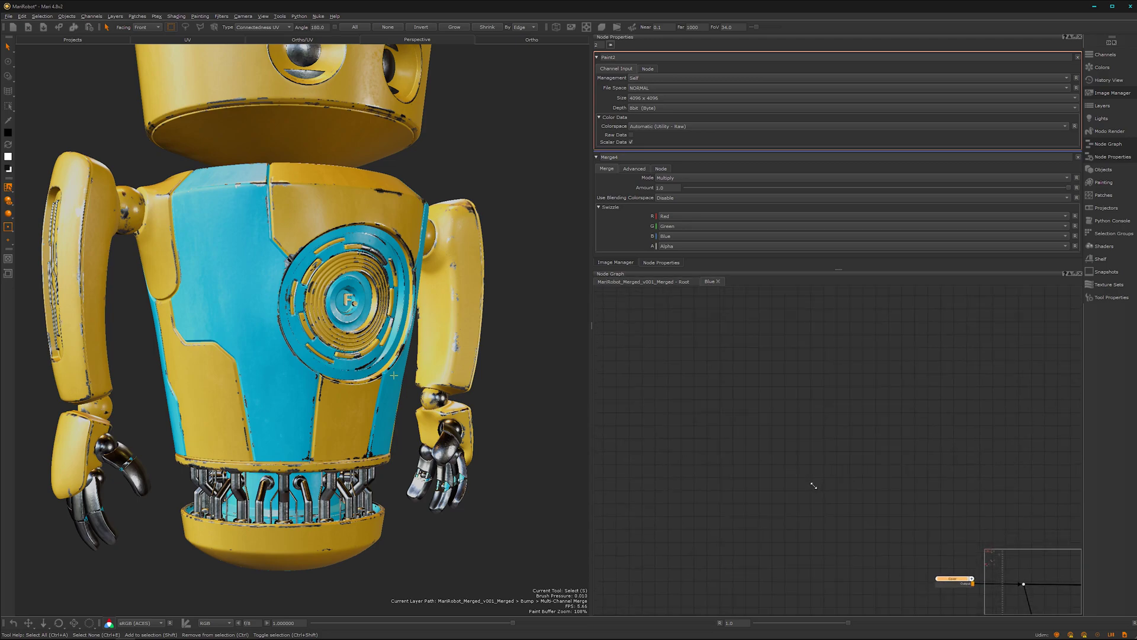
{"action": "middle_click_drag", "start_coordinate": [832, 492], "coordinate": [692, 303]}
{"action": "middle_click_drag", "start_coordinate": [796, 529], "coordinate": [743, 397]}
{"action": "middle_click_drag", "start_coordinate": [841, 506], "coordinate": [711, 533], "text": "alt"}
{"action": "middle_click_drag", "start_coordinate": [773, 533], "coordinate": [705, 375]}
{"action": "middle_click_drag", "start_coordinate": [764, 513], "coordinate": [802, 472], "text": "alt"}
{"action": "scroll", "coordinate": [802, 475], "scroll_direction": "up", "scroll_amount": 2}
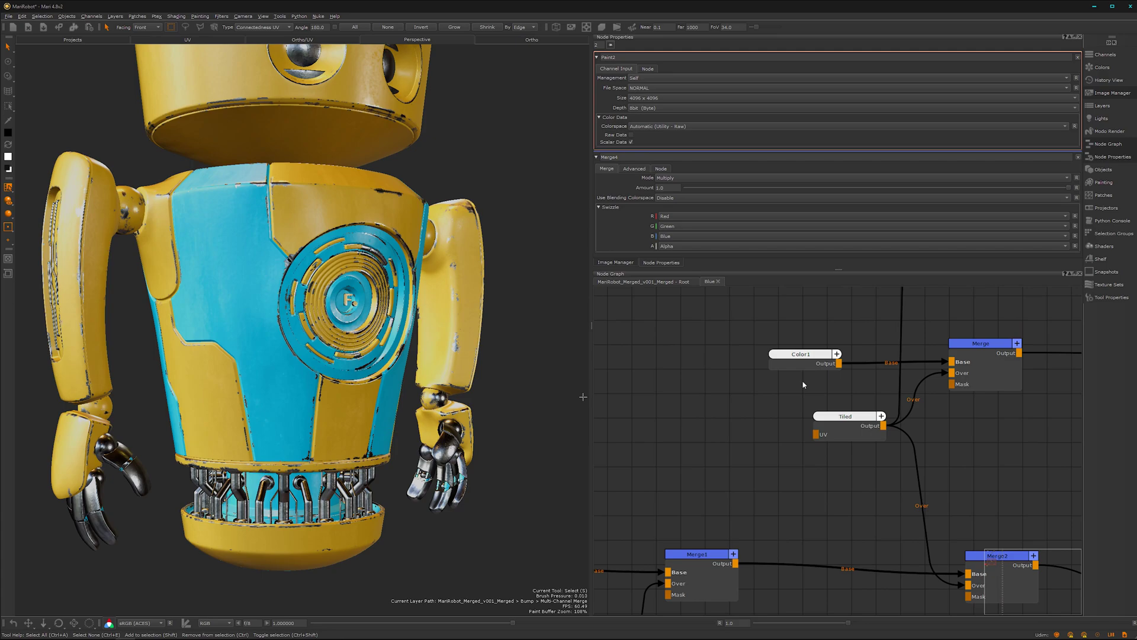
{"action": "left_click_drag", "start_coordinate": [811, 362], "coordinate": [802, 363]}
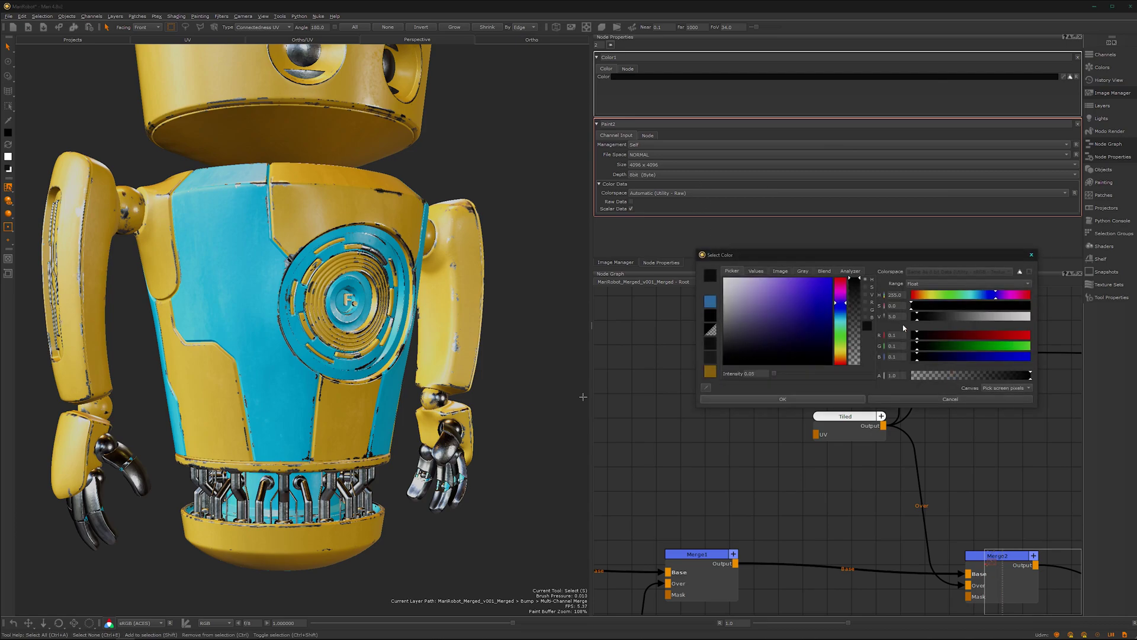
{"action": "double_click", "coordinate": [894, 316]}
{"action": "key", "text": "Return"}
- Examine the blue torso panels and emblem up close from the side, and the whole robot from the front
{"action": "left_click_drag", "start_coordinate": [324, 344], "coordinate": [375, 332], "text": "alt"}
{"action": "right_click_drag", "start_coordinate": [374, 332], "coordinate": [400, 302], "text": "alt"}
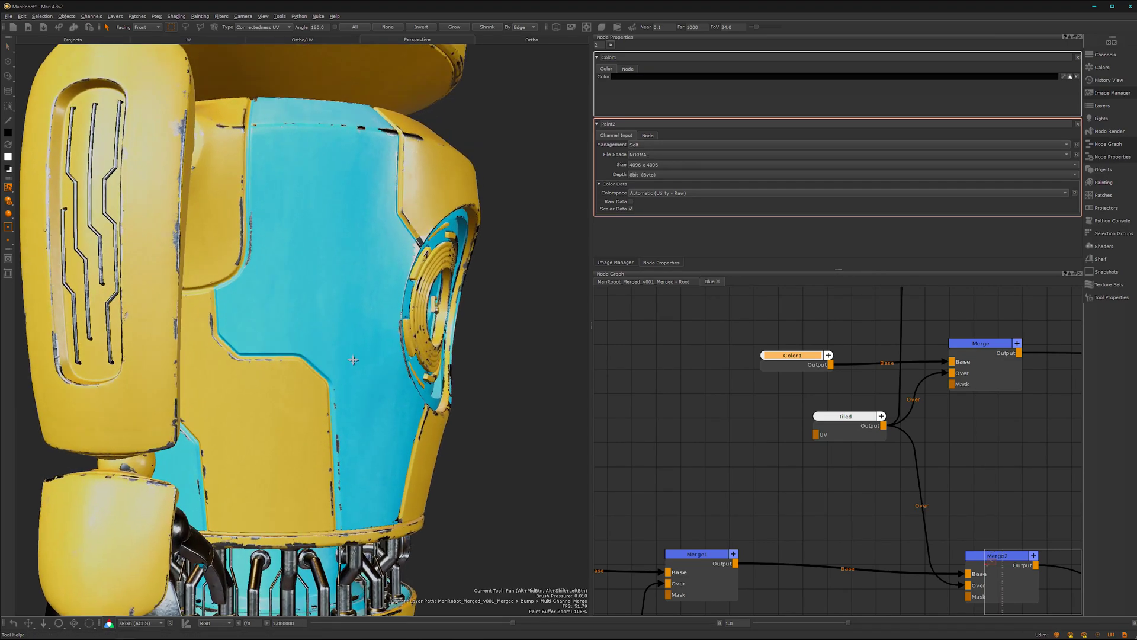
{"action": "middle_click_drag", "start_coordinate": [363, 299], "coordinate": [344, 359], "text": "alt"}
{"action": "left_click_drag", "start_coordinate": [345, 359], "coordinate": [261, 366], "text": "alt"}
{"action": "right_click_drag", "start_coordinate": [261, 365], "coordinate": [243, 418], "text": "alt"}
{"action": "middle_click_drag", "start_coordinate": [328, 406], "coordinate": [401, 337], "text": "alt"}
{"action": "mouse_move", "coordinate": [400, 337]}
{"action": "left_mouse_down", "text": "alt"}
{"action": "mouse_move", "coordinate": [415, 343]}
{"action": "mouse_move", "coordinate": [382, 345]}
{"action": "left_mouse_up", "text": "alt"}
{"action": "right_click_drag", "start_coordinate": [382, 344], "coordinate": [342, 336], "text": "alt"}
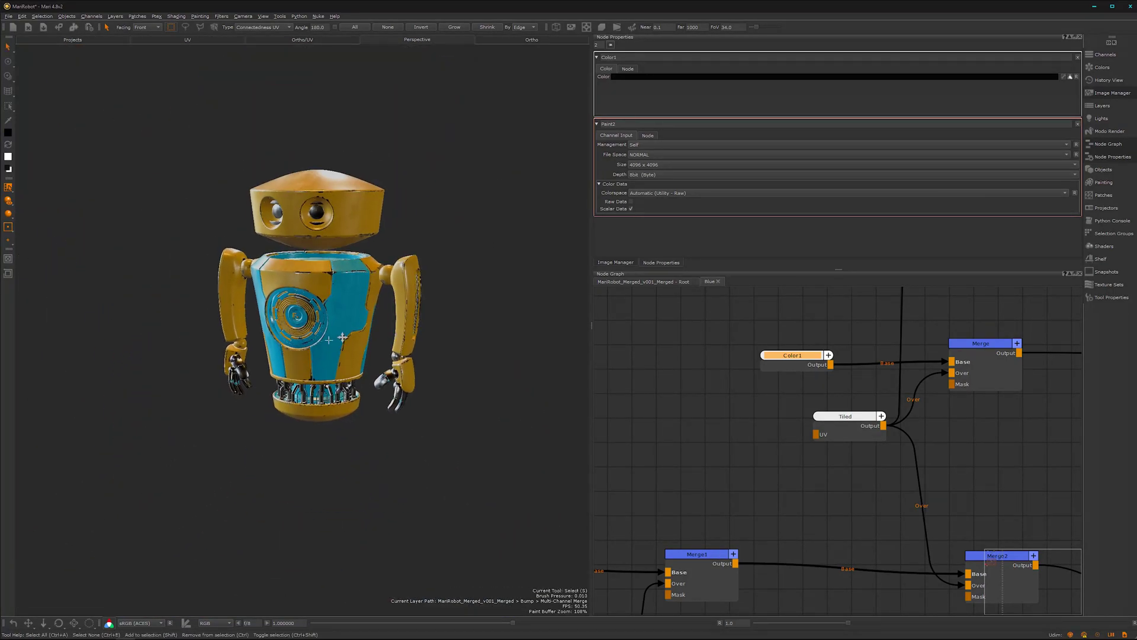
{"action": "middle_click_drag", "start_coordinate": [342, 336], "coordinate": [335, 388], "text": "alt"}
{"action": "left_click_drag", "start_coordinate": [335, 387], "coordinate": [350, 382], "text": "alt"}
{"action": "left_click", "coordinate": [729, 413]}
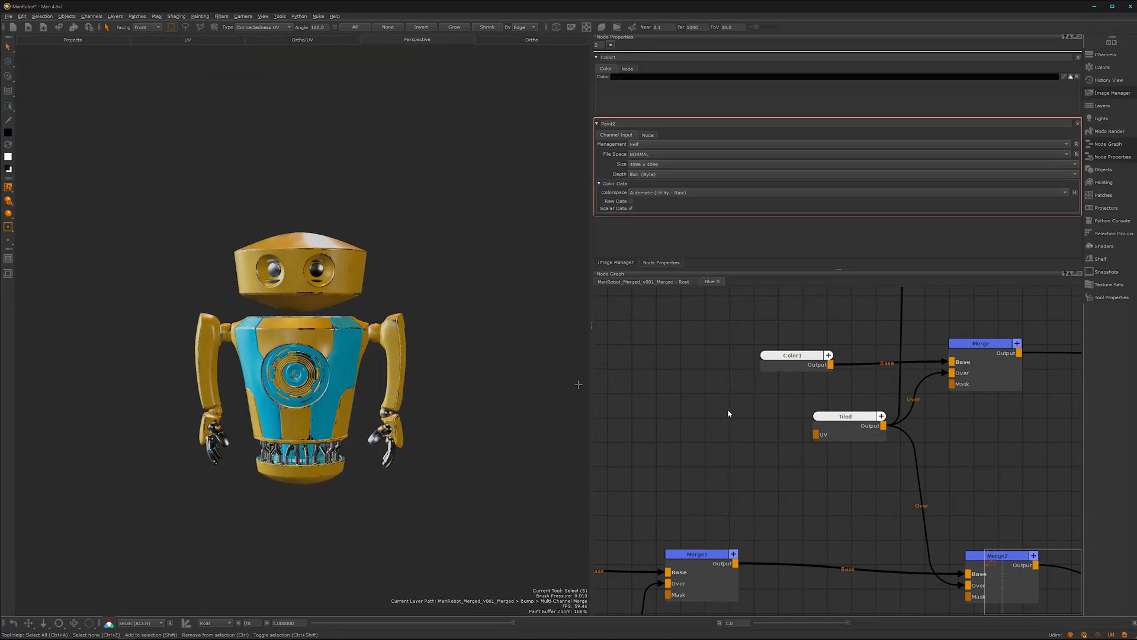
- In the root node graph, move the Blue group node farther away from its Multi-Channel Merge to make room between them
{"action": "left_click", "coordinate": [663, 283]}
{"action": "scroll", "coordinate": [847, 469], "scroll_direction": "down", "scroll_amount": 5}
{"action": "middle_click_drag", "start_coordinate": [913, 532], "coordinate": [802, 460]}
{"action": "scroll", "coordinate": [803, 509], "scroll_direction": "up", "scroll_amount": 3}
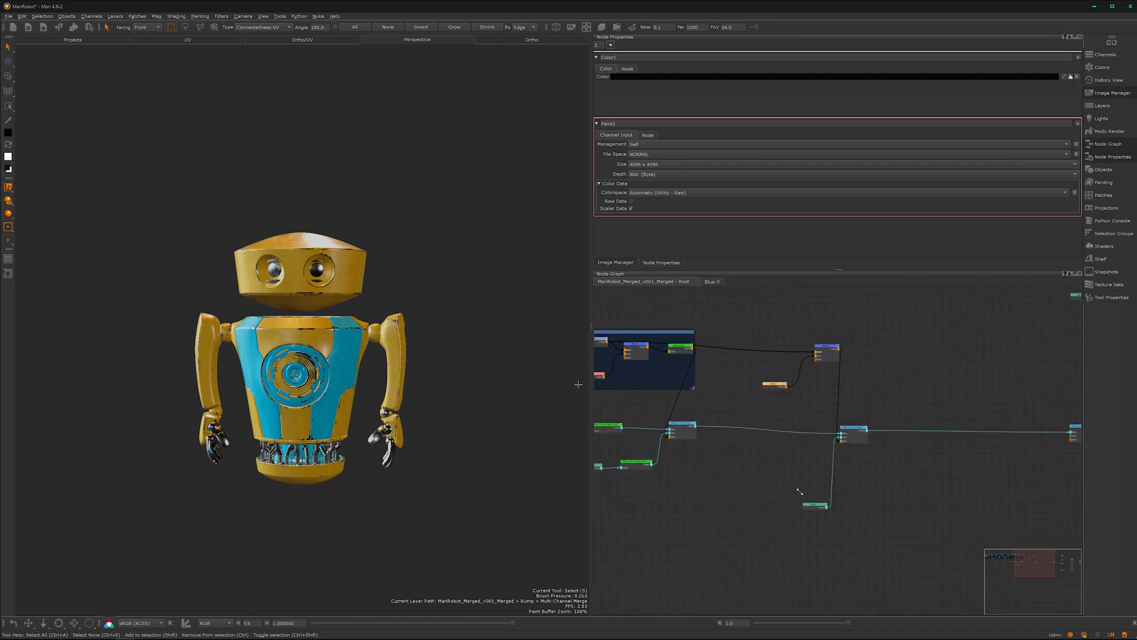
{"action": "left_click", "coordinate": [828, 508]}
{"action": "left_click_drag", "start_coordinate": [828, 510], "coordinate": [771, 492]}
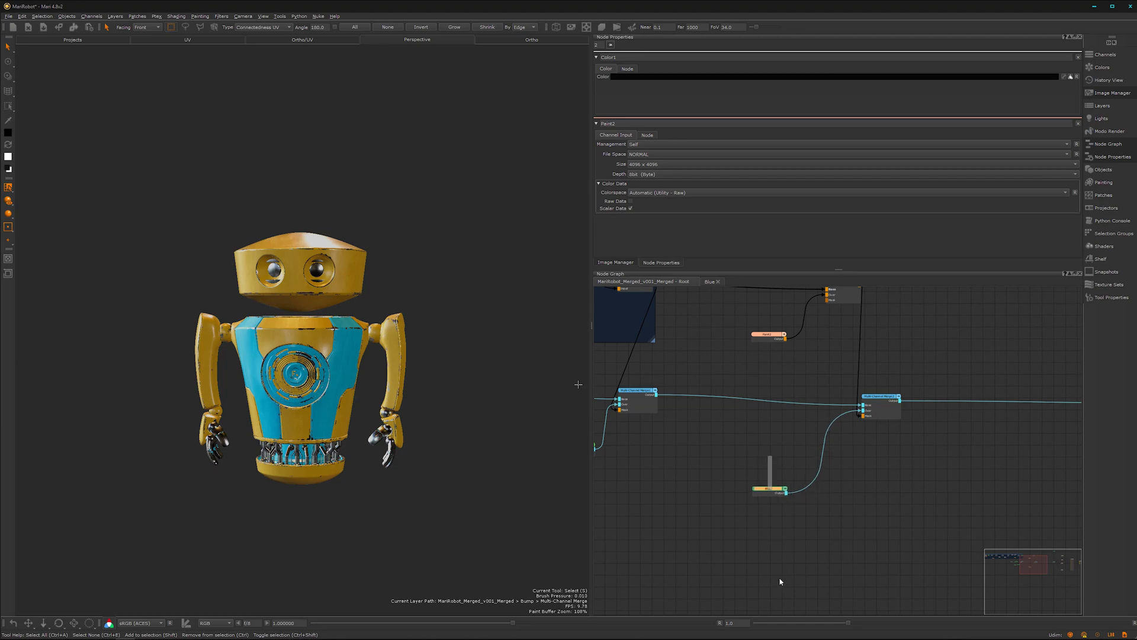
- Insert a Multi-Channel Bake Point between the Blue group node and the Multi-Channel Merge, and run Bake Active on it
{"action": "key", "text": "Tab"}
{"action": "type", "text": "ba"}
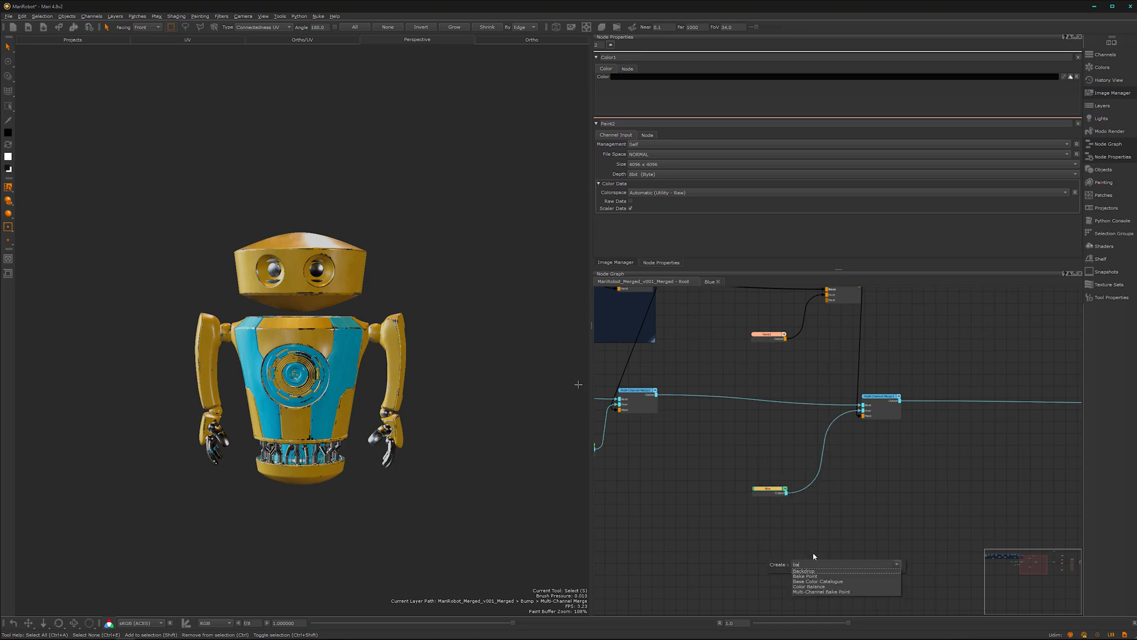
{"action": "left_click", "coordinate": [819, 592]}
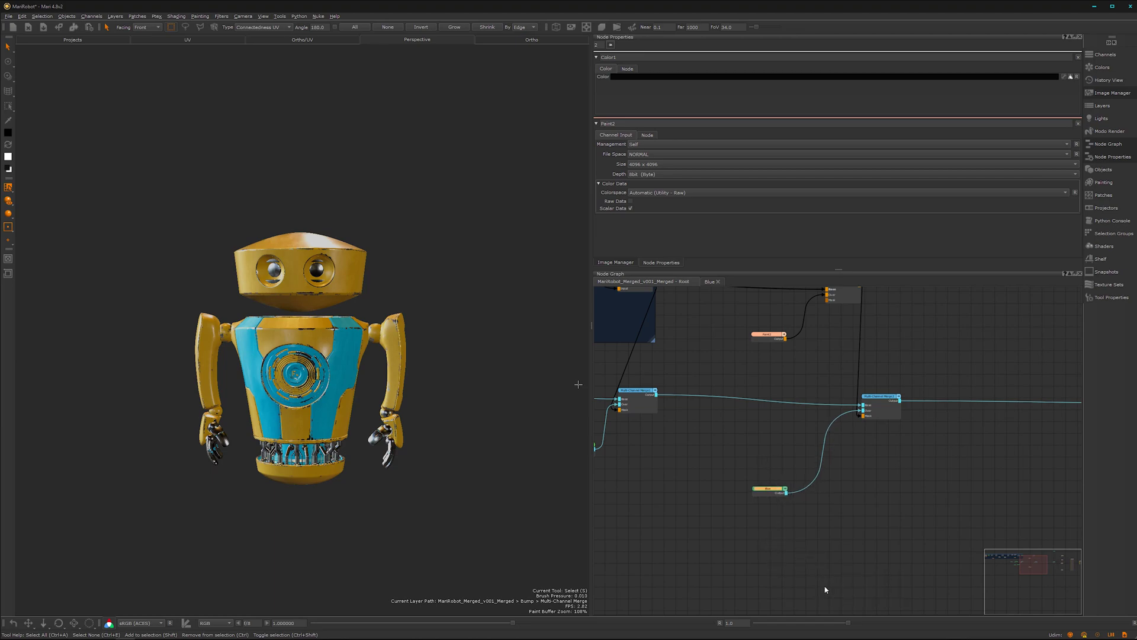
{"action": "left_click", "coordinate": [575, 340]}
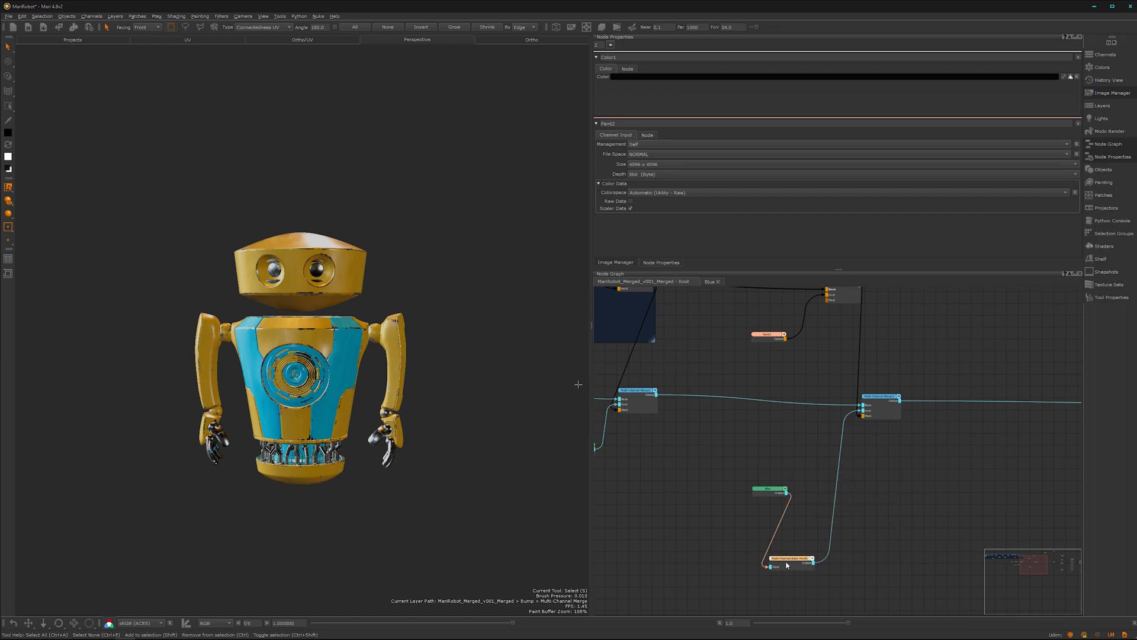
{"action": "left_click_drag", "start_coordinate": [789, 561], "coordinate": [837, 494]}
{"action": "double_click", "coordinate": [836, 491]}
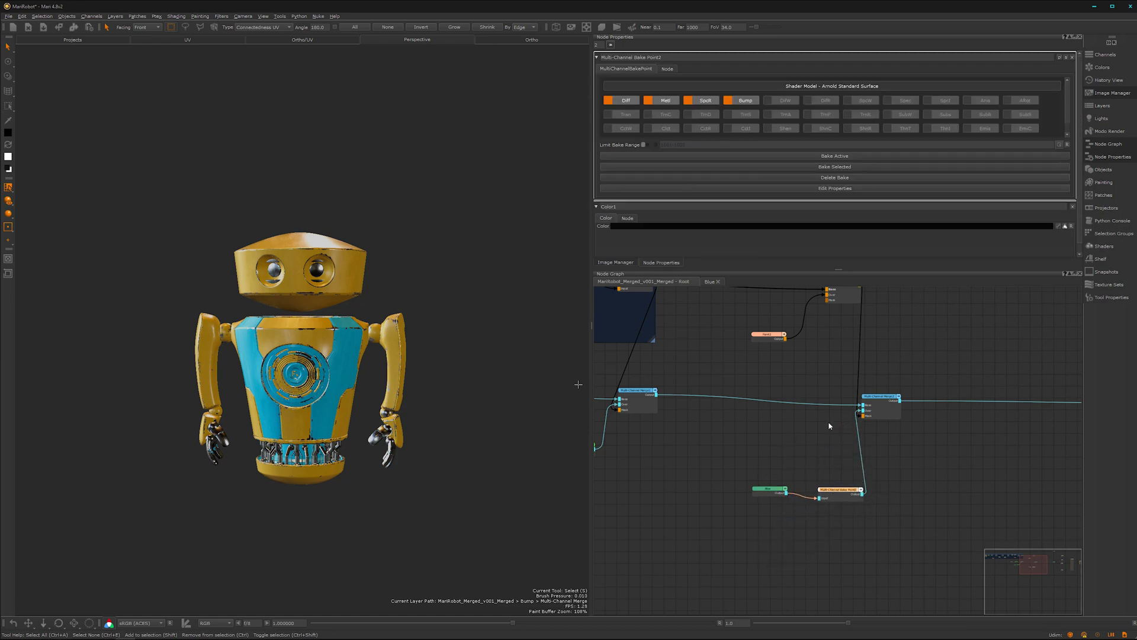
{"action": "left_click", "coordinate": [830, 155]}
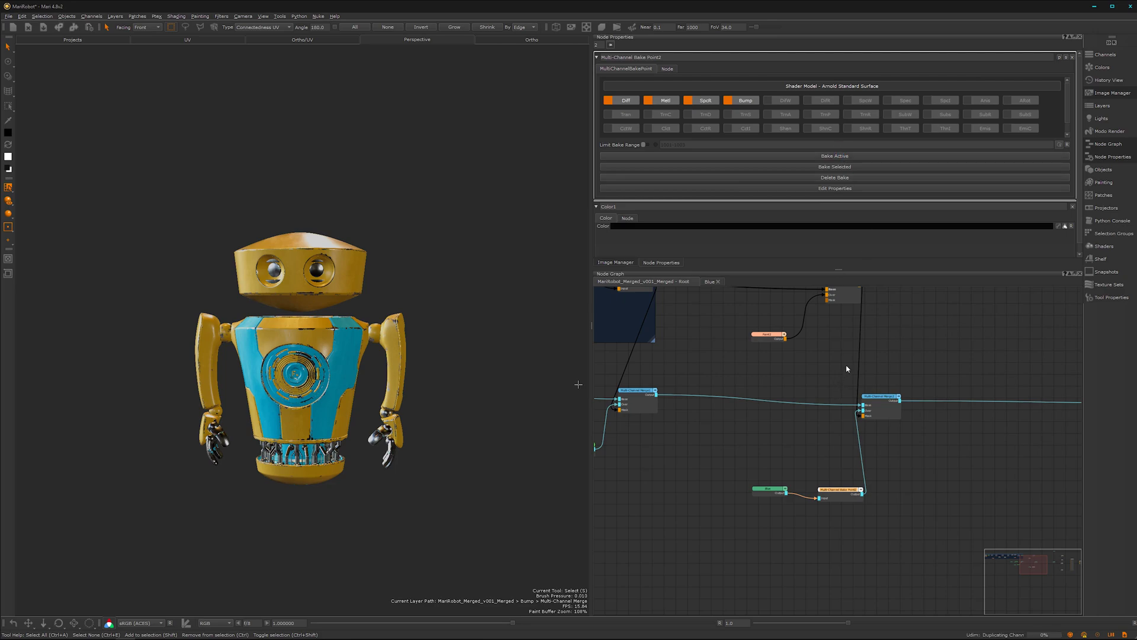